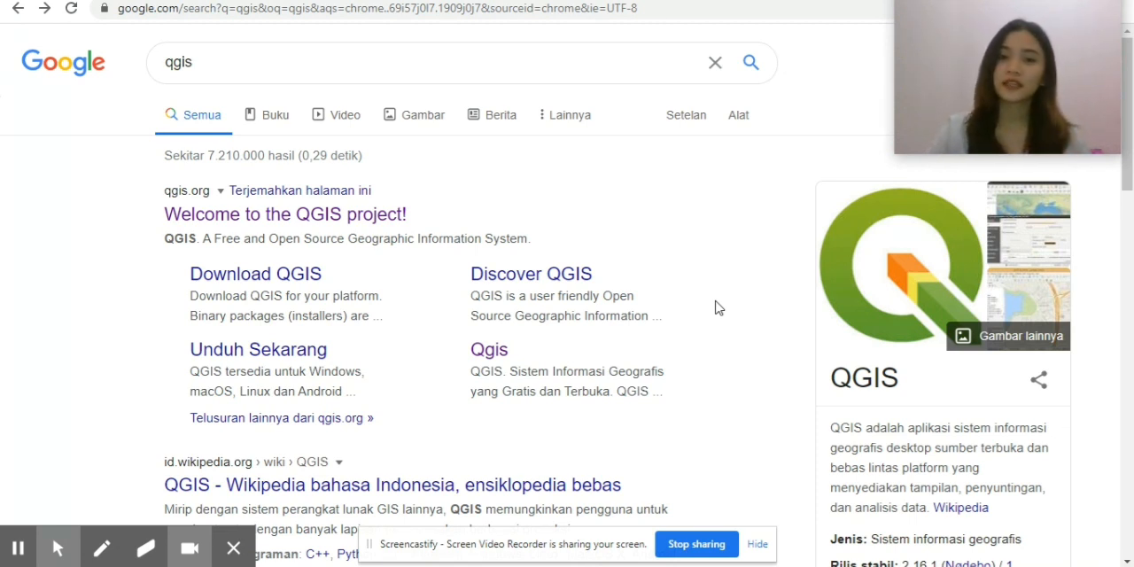
# Open the qgis.org website from the search results to view the QGIS project page, and return to the desktop.
pyautogui.click(203, 192)
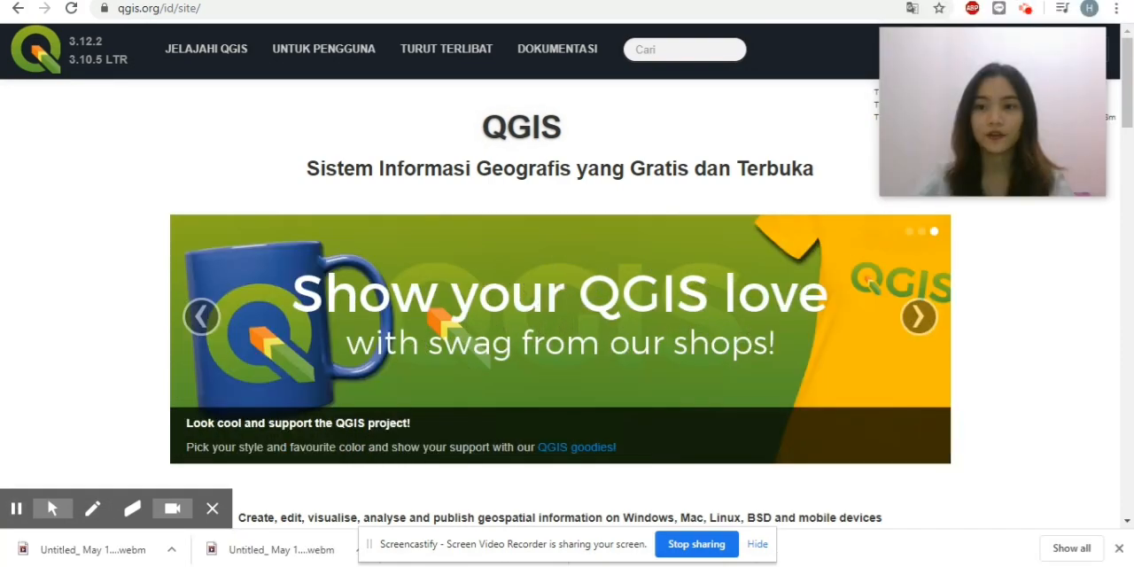
pyautogui.click(1036, 0)
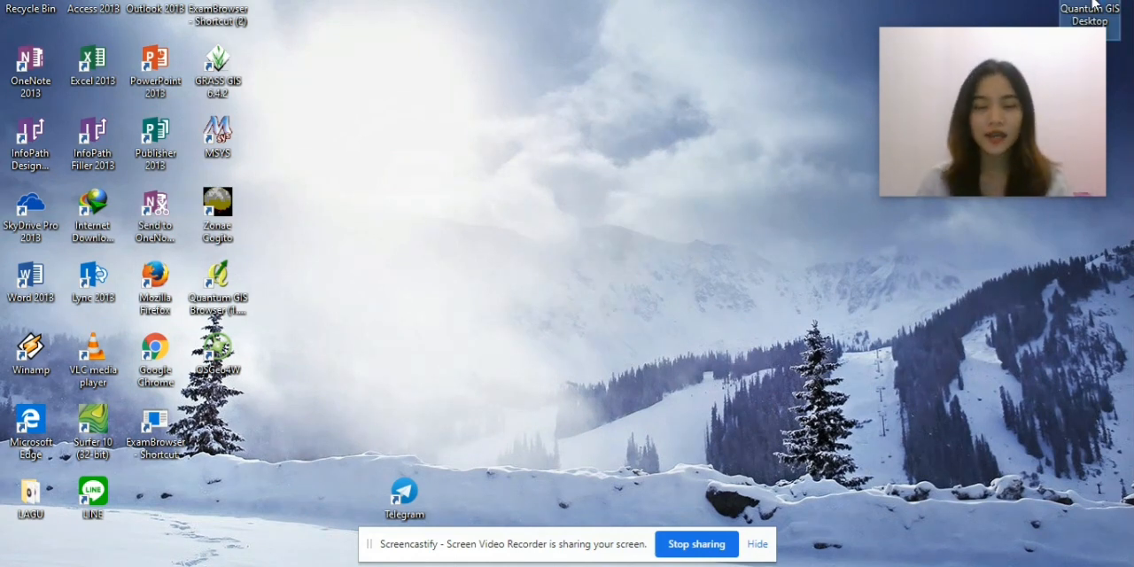
# Launch Quantum GIS Desktop, declining to specify a GRASS installation path and dismissing the startup tips.
pyautogui.doubleClick(1093, 5)
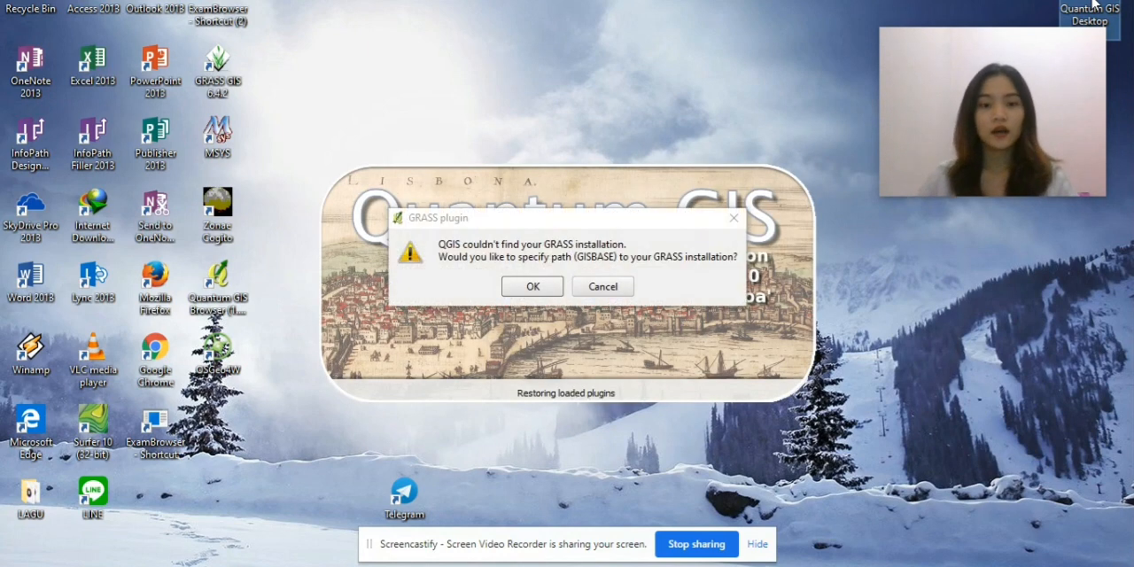
pyautogui.click(611, 288)
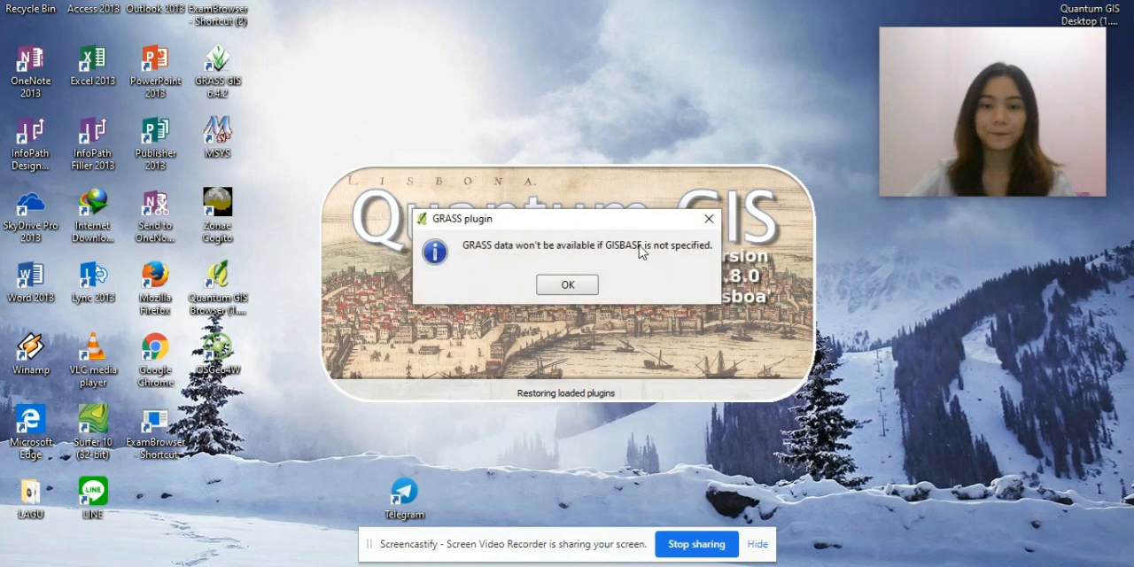
pyautogui.click(568, 285)
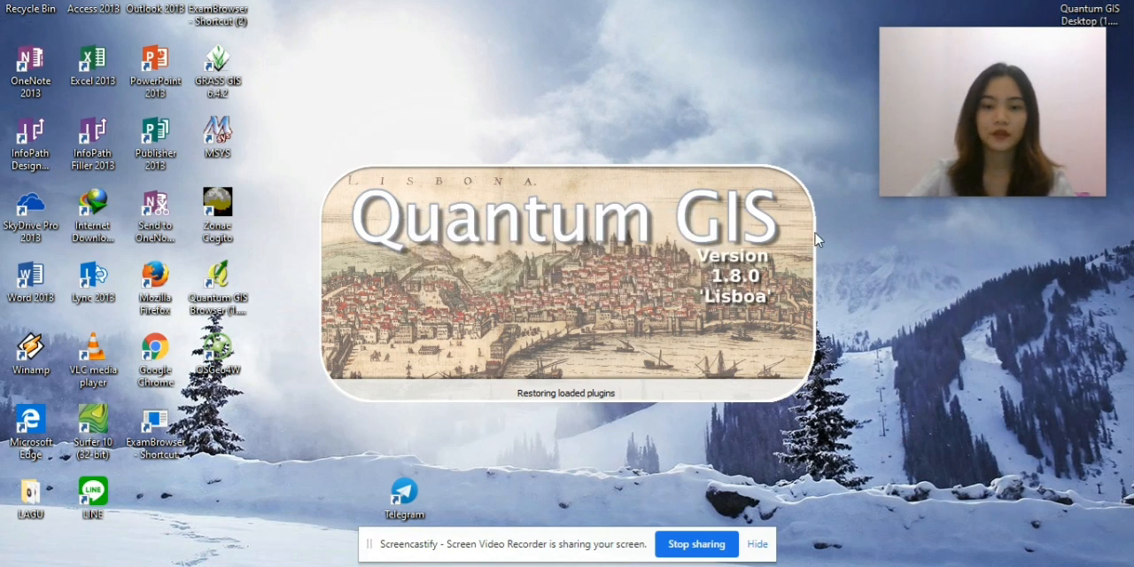
pyautogui.moveTo(974, 165)
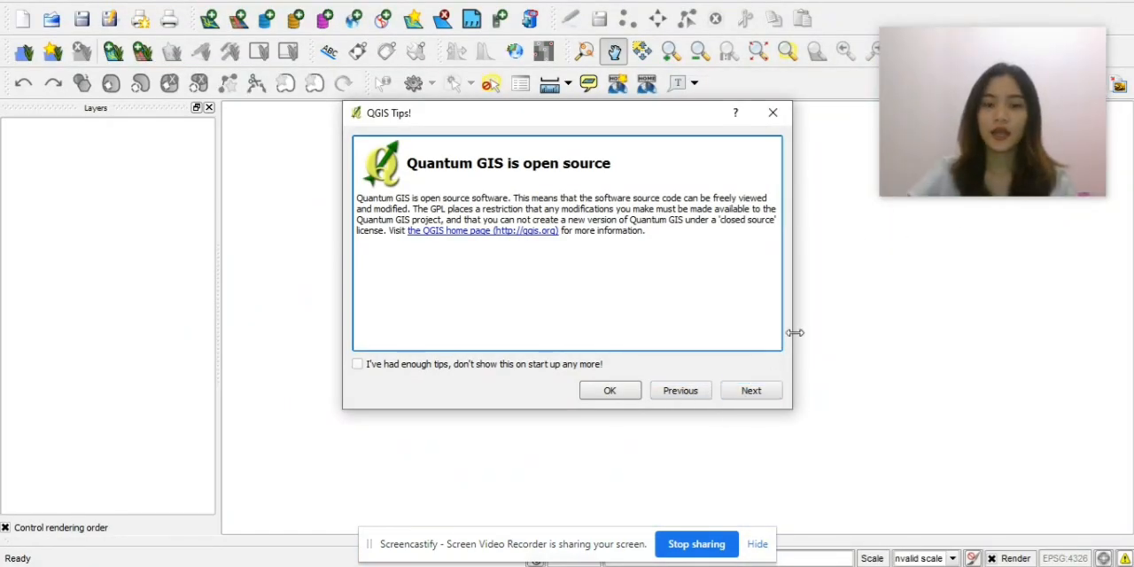
pyautogui.click(767, 127)
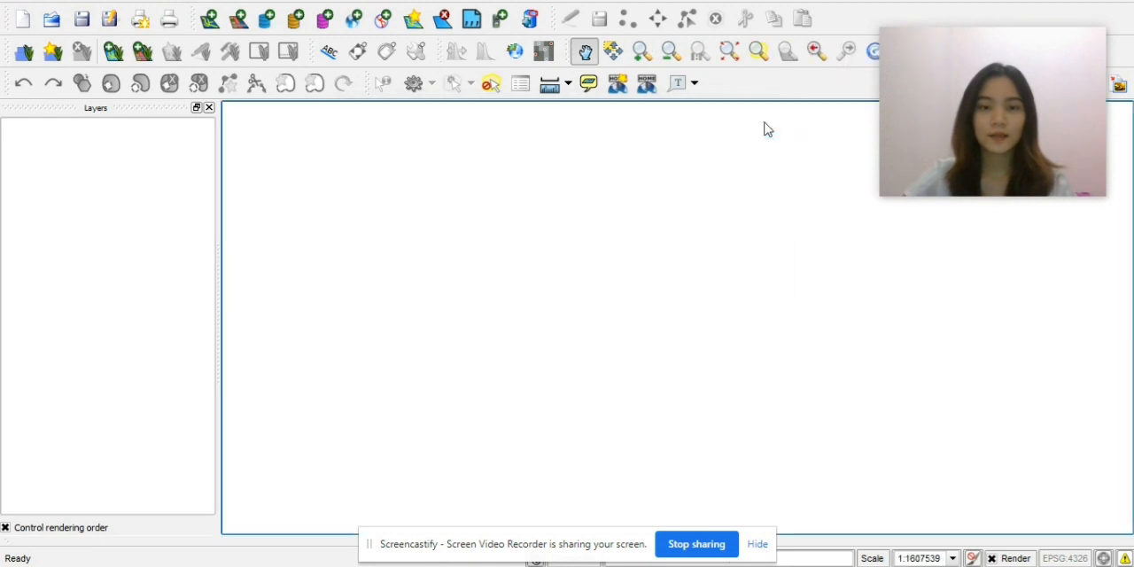
pyautogui.moveTo(958, 130); pyautogui.dragTo(988, 68)
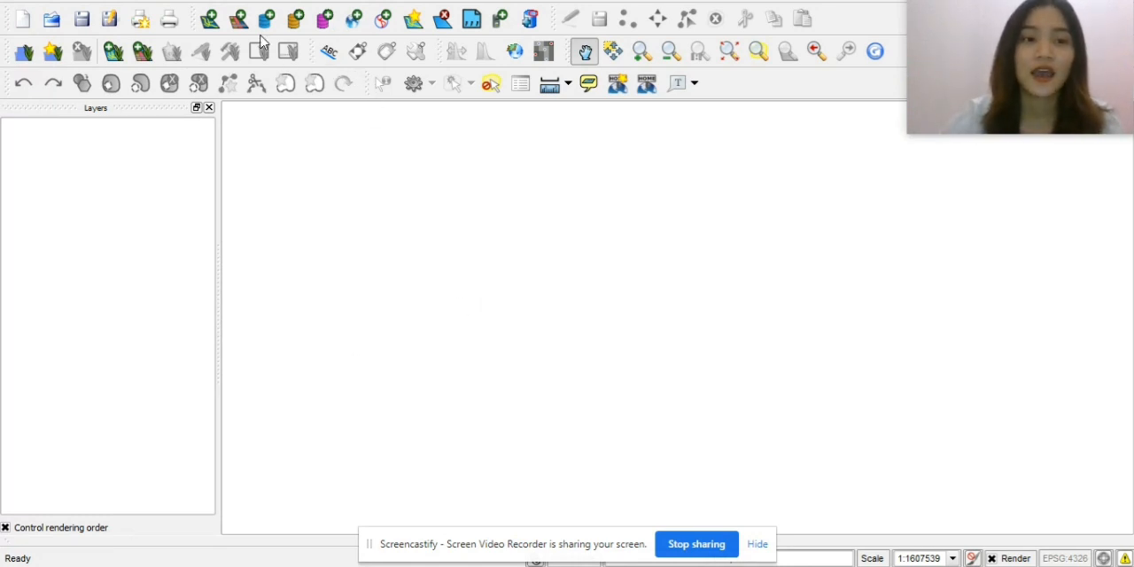
# Add AOI.shp from the Bahan Praktek Marxan folder to the project as a vector layer.
pyautogui.click(210, 20)
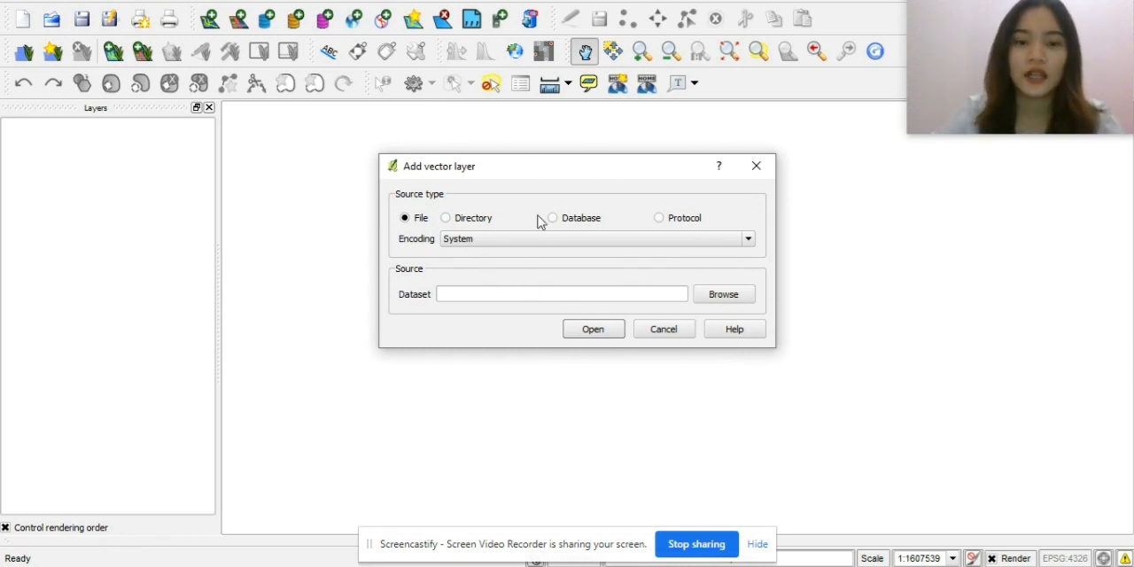
pyautogui.click(708, 301)
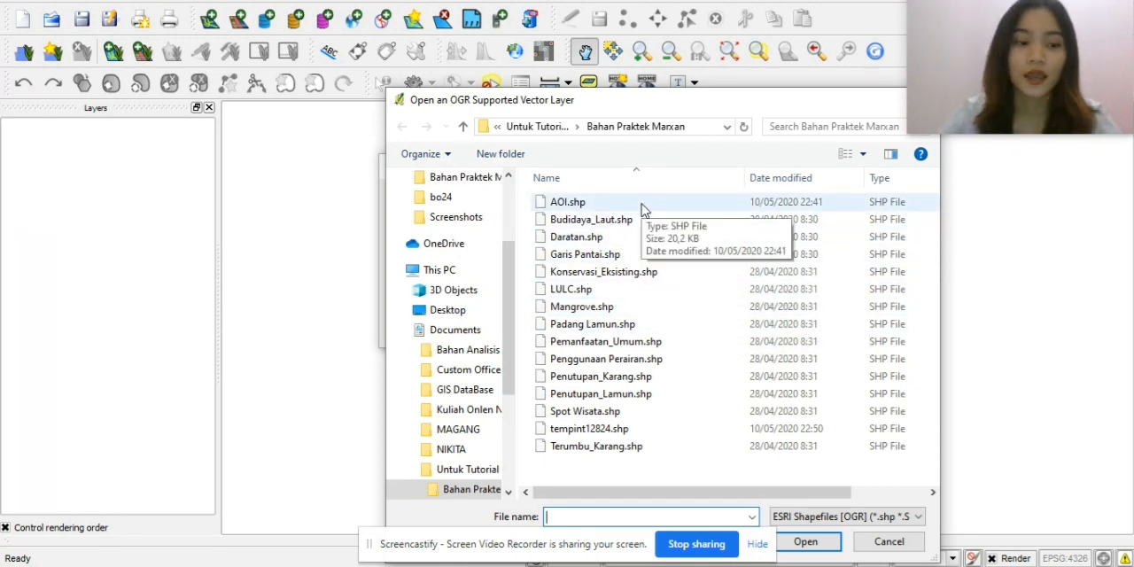
pyautogui.click(641, 206)
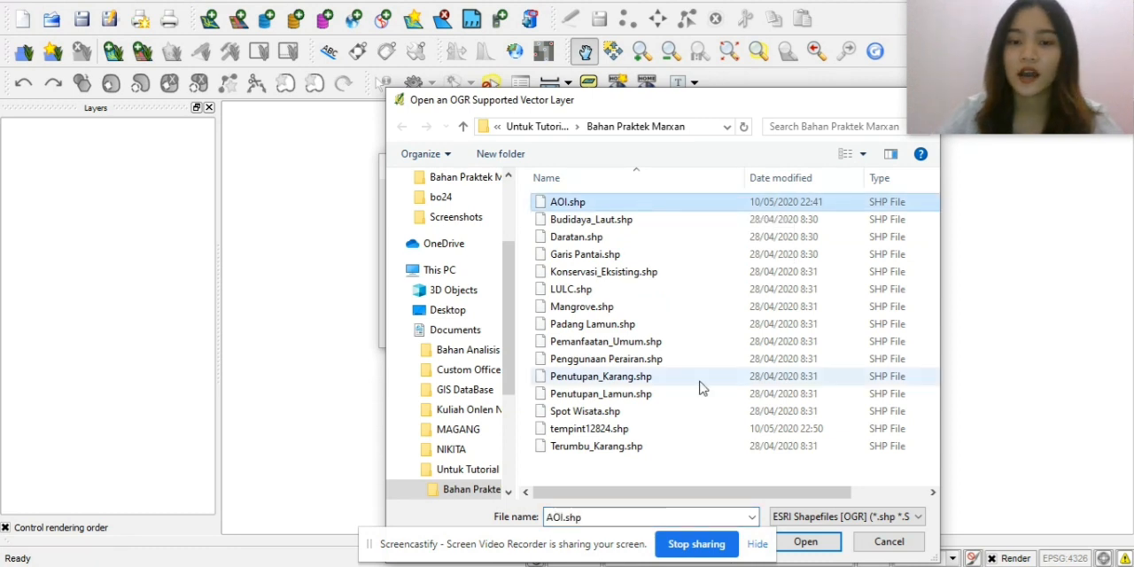
pyautogui.doubleClick(704, 206)
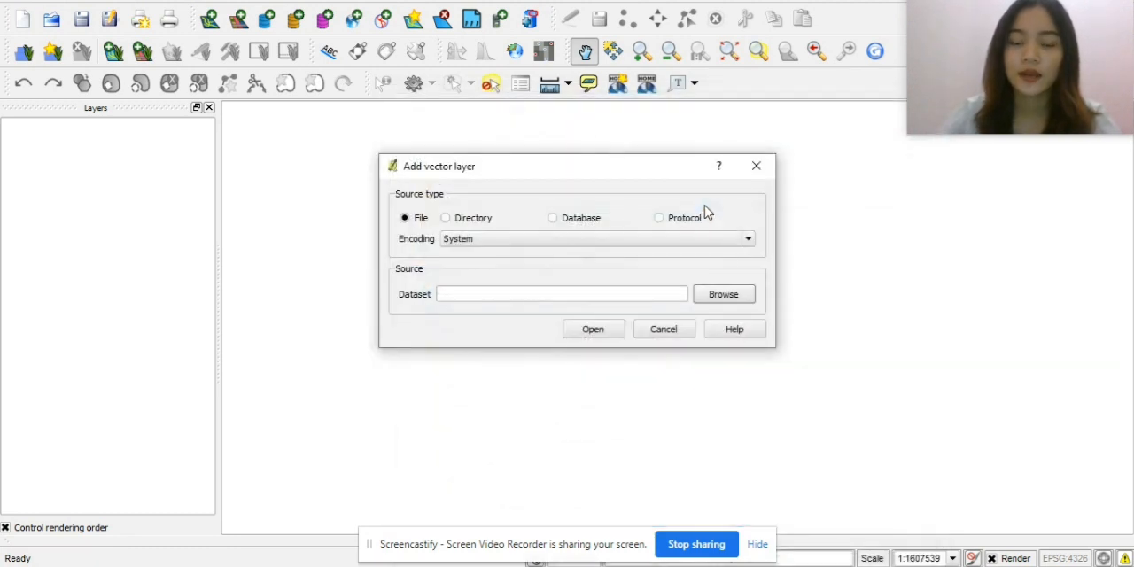
pyautogui.click(593, 329)
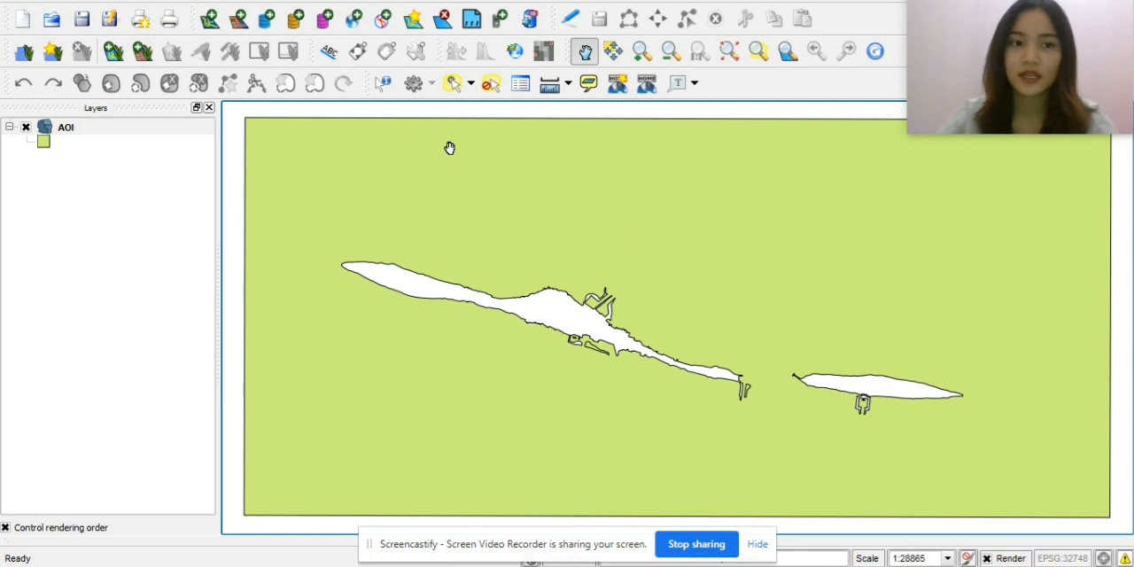
# Set up a Qmarxan planning grid with extents taken from the AOI layer, calculated by side length, with square planning units.
pyautogui.click(210, 3)
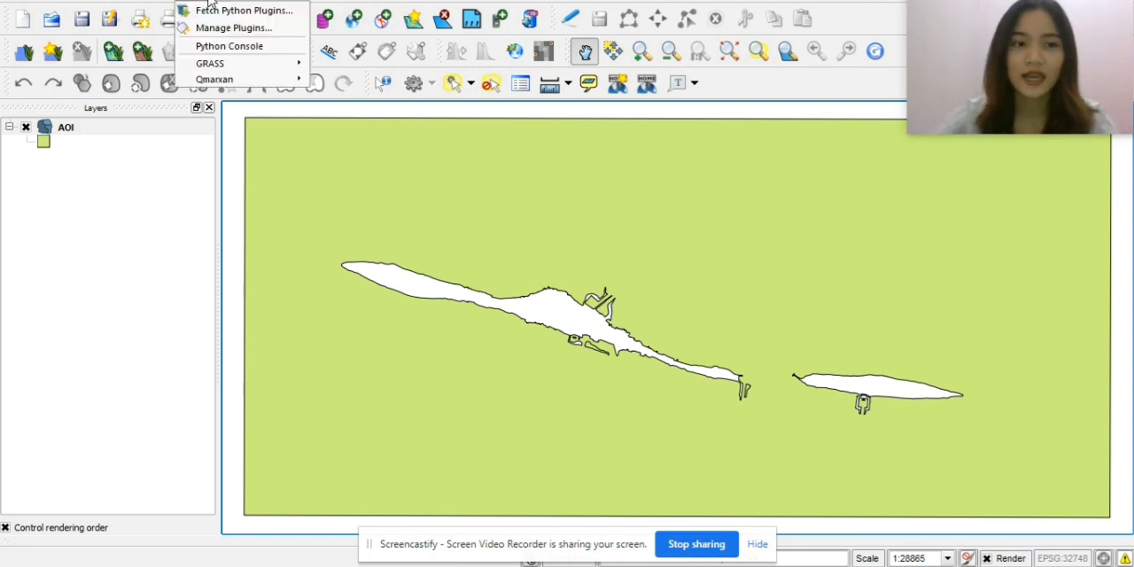
pyautogui.moveTo(221, 79)
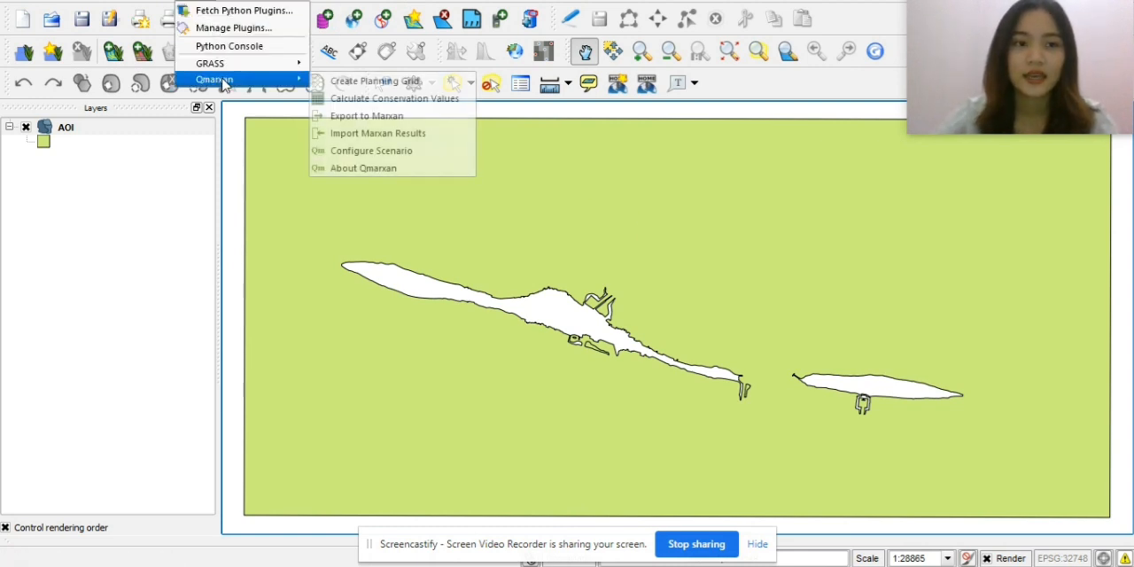
pyautogui.click(348, 86)
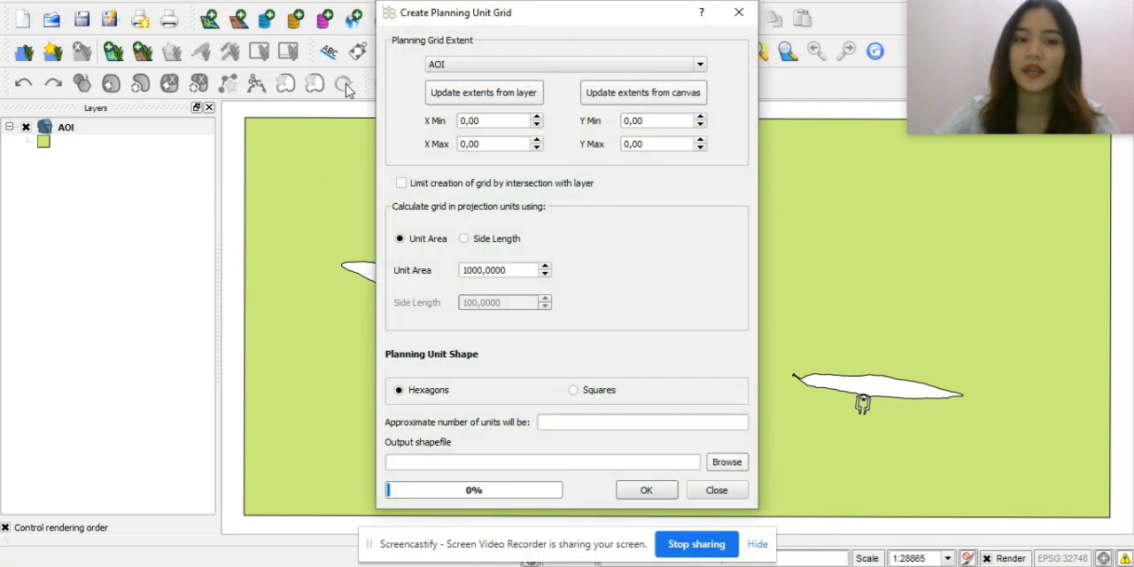
pyautogui.click(460, 94)
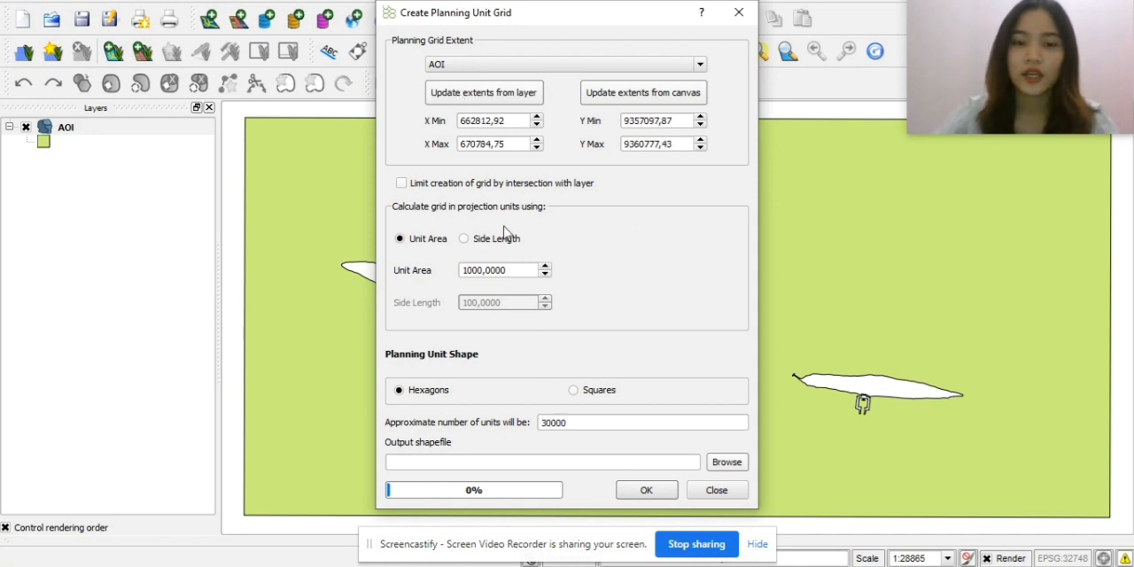
pyautogui.click(465, 239)
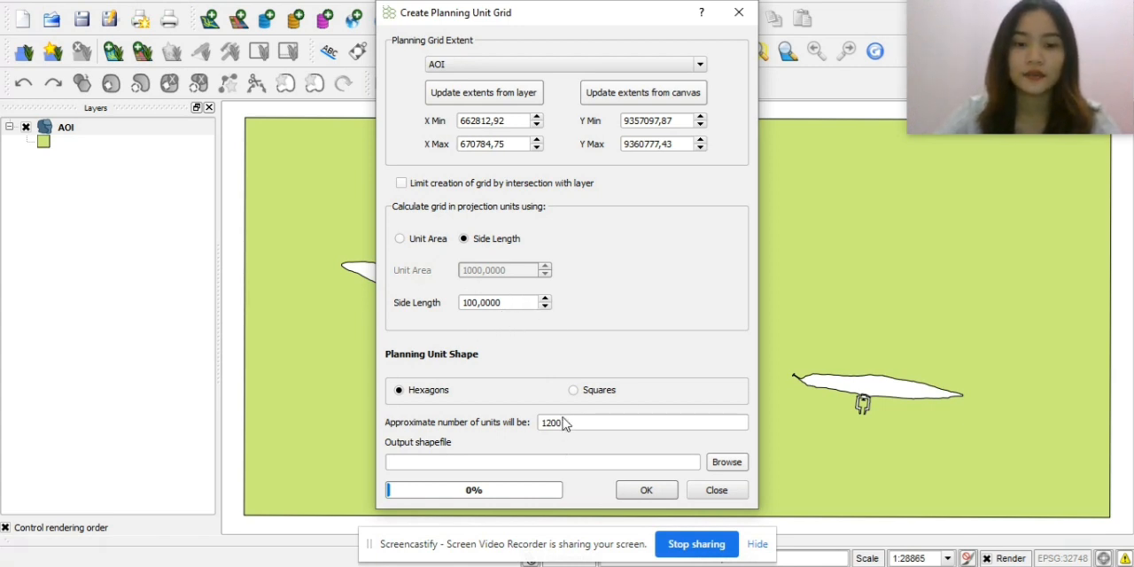
pyautogui.click(574, 391)
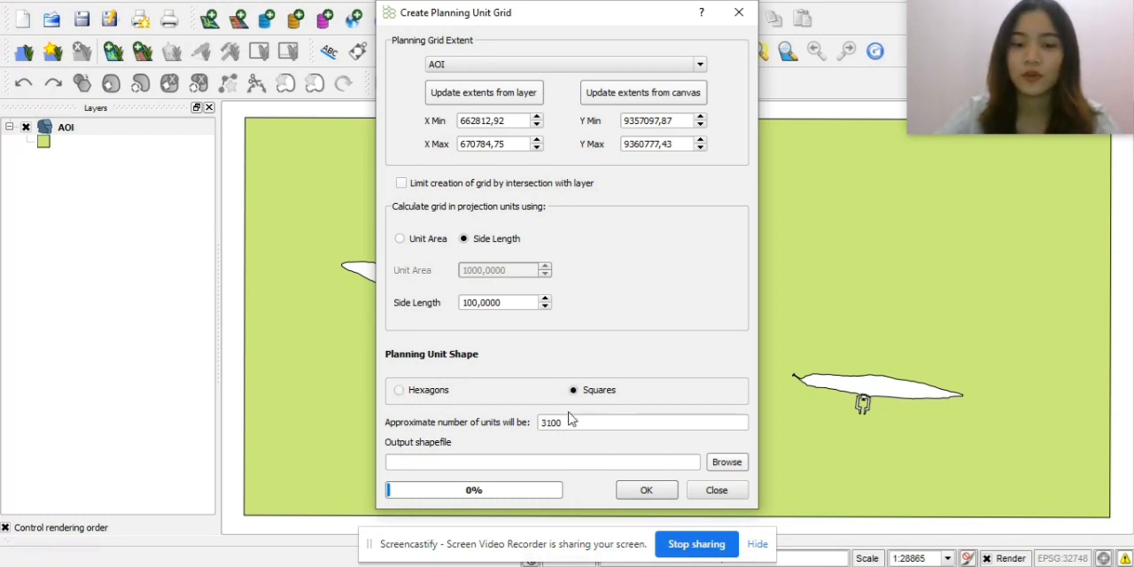
# Generate the planning grid as the shapefile pu_layer_pulautiddung and add it to the project's layers.
pyautogui.click(725, 466)
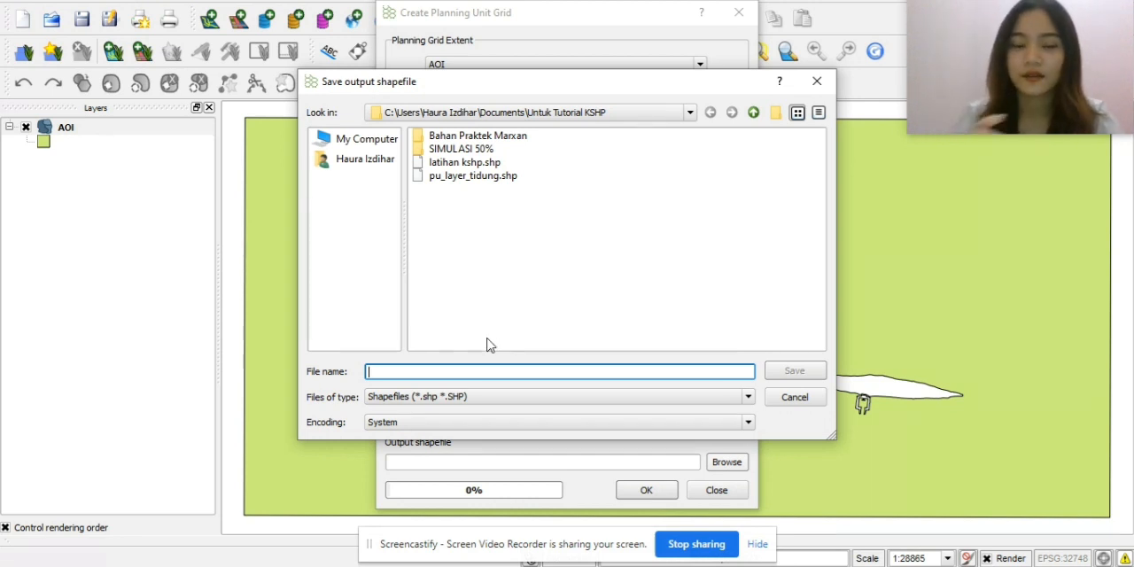
pyautogui.write('pu')
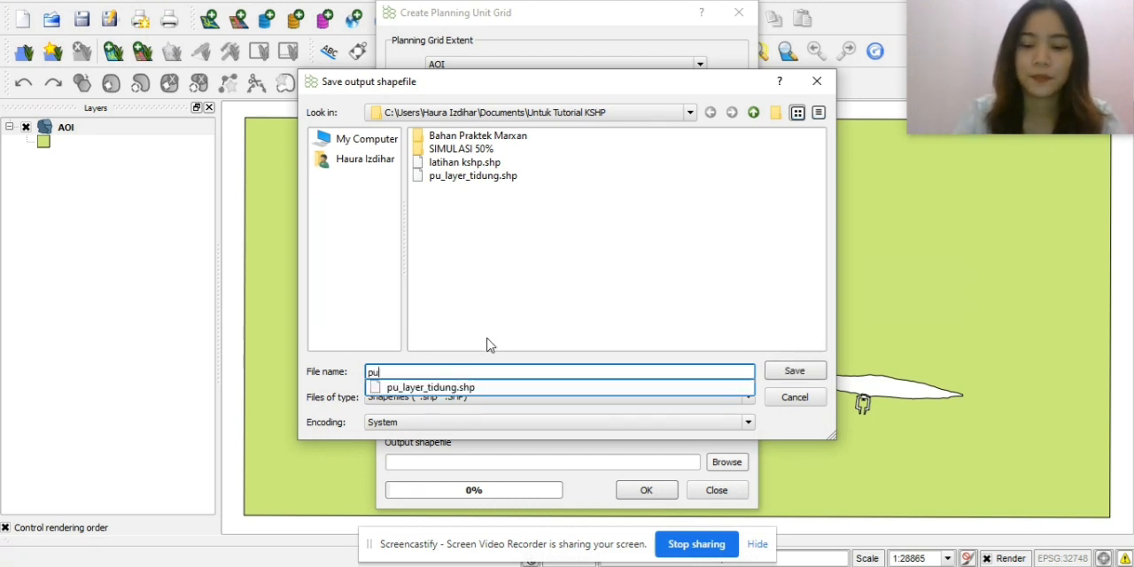
pyautogui.write('_layer')
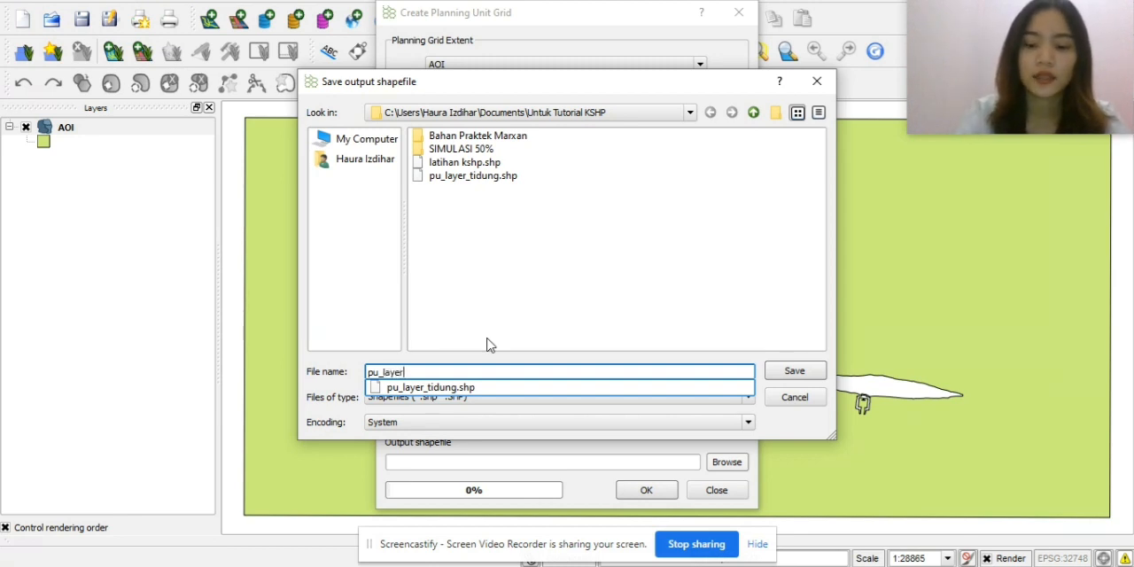
pyautogui.write('_pulau')
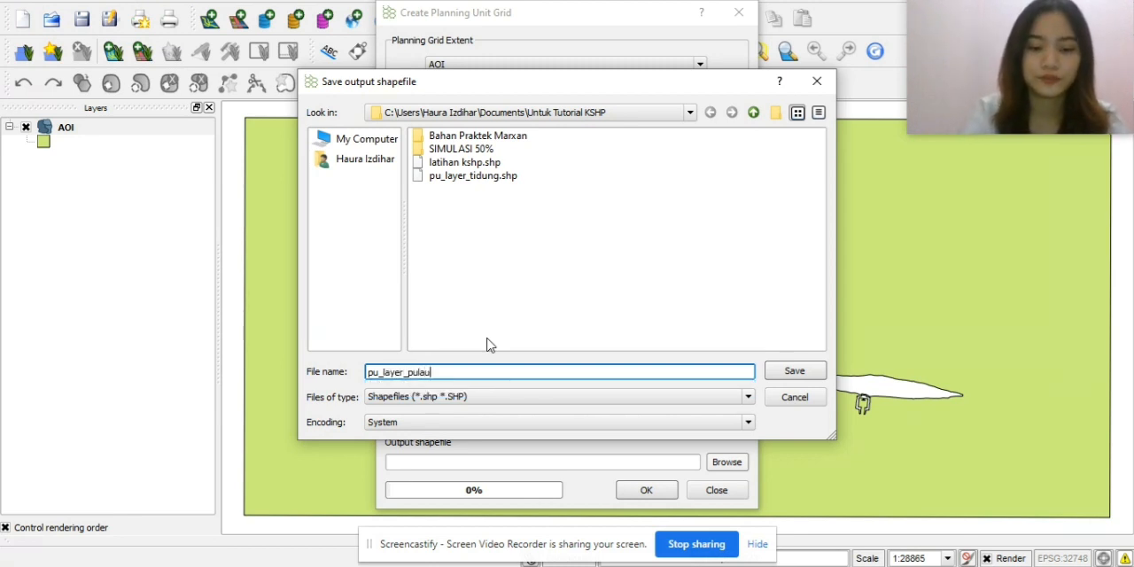
pyautogui.write('tiddung')
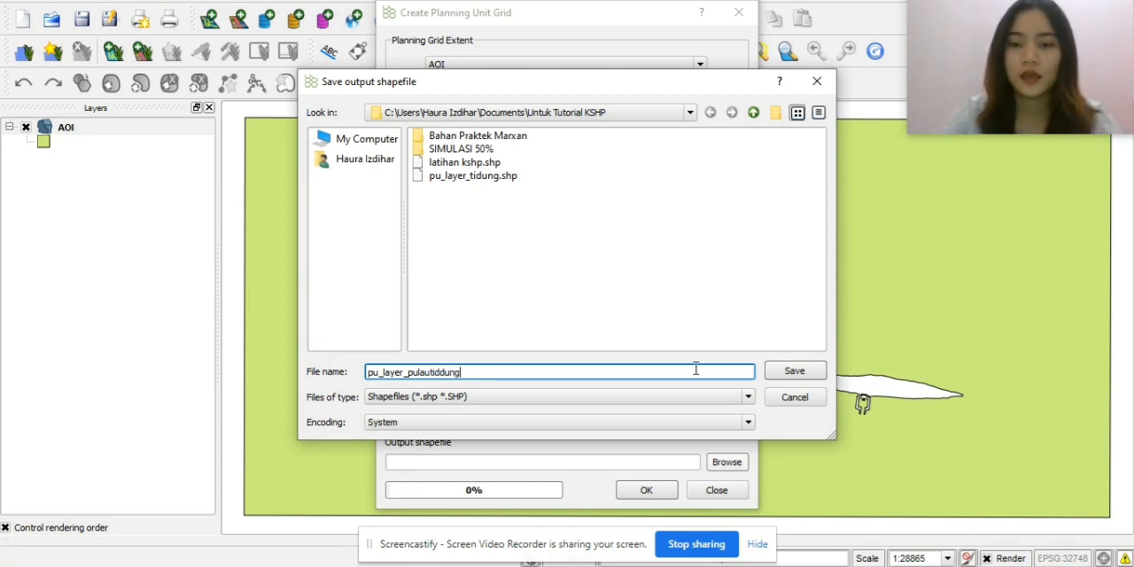
pyautogui.click(785, 371)
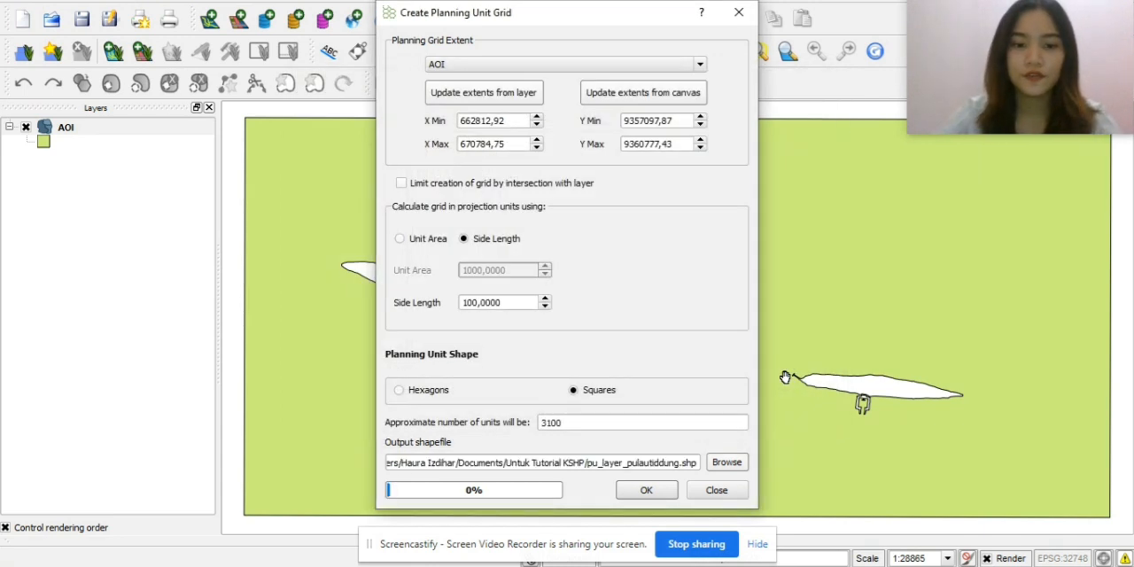
pyautogui.click(665, 492)
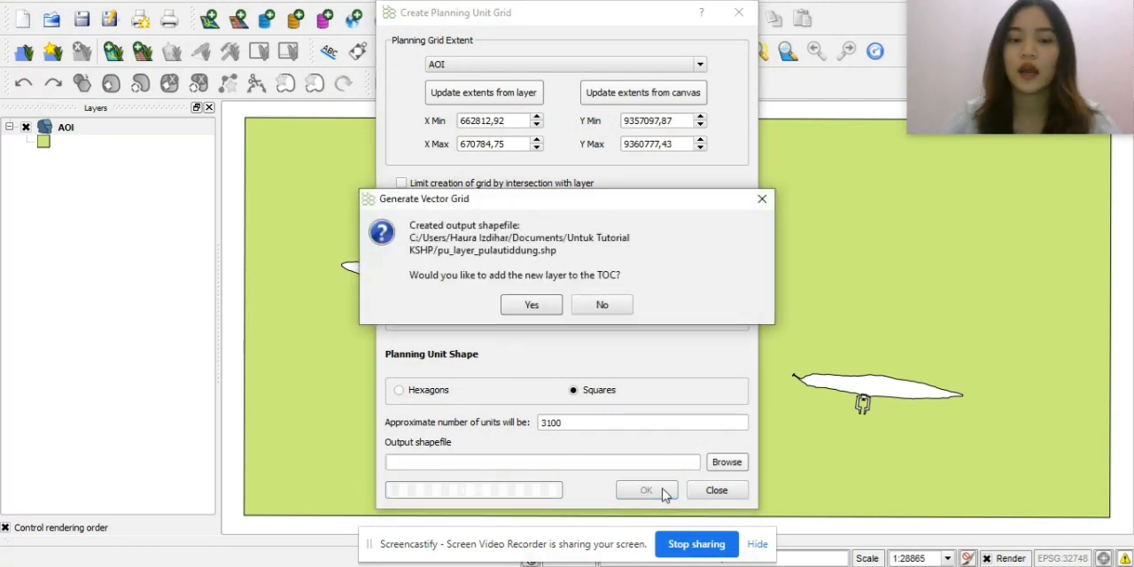
pyautogui.click(523, 305)
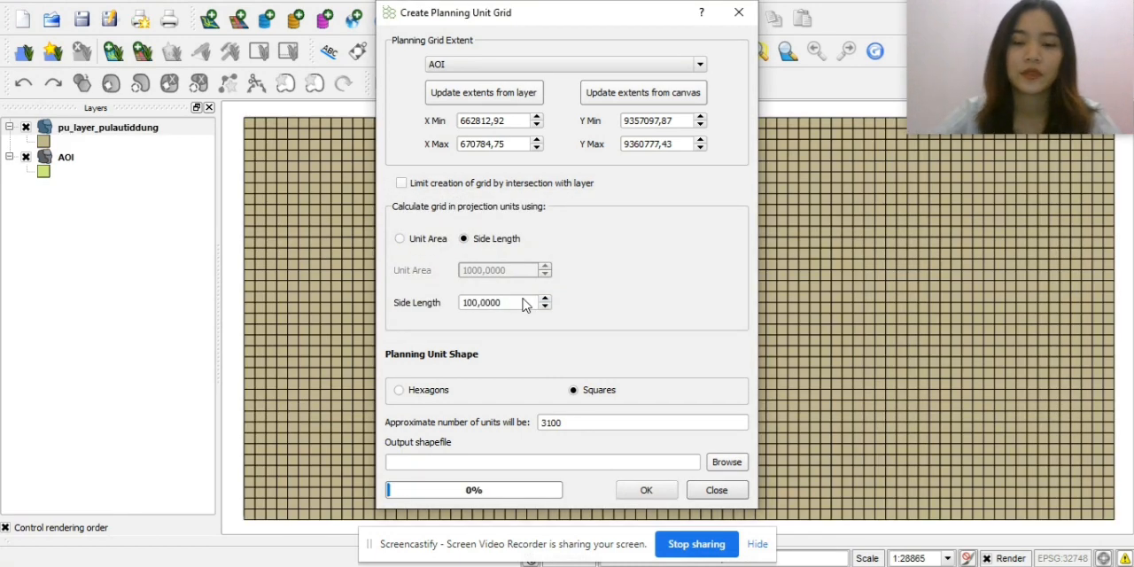
pyautogui.click(717, 490)
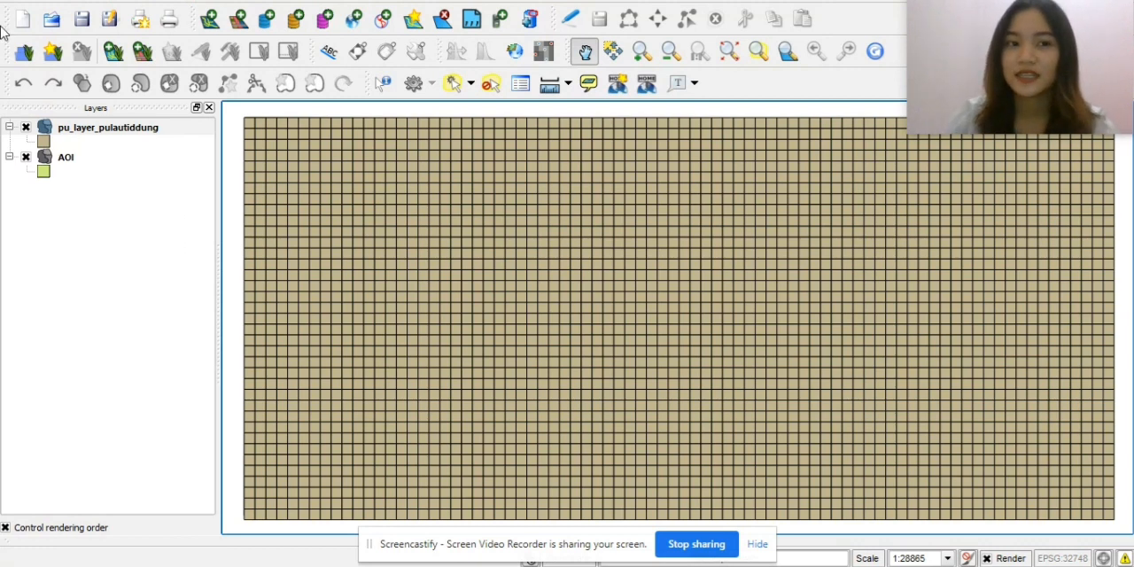
# Add all the shapefiles from Budidaya_Laut.shp through Terumbu_Karang.shp in the Bahan Praktek Marxan folder as vector layers.
pyautogui.click(210, 20)
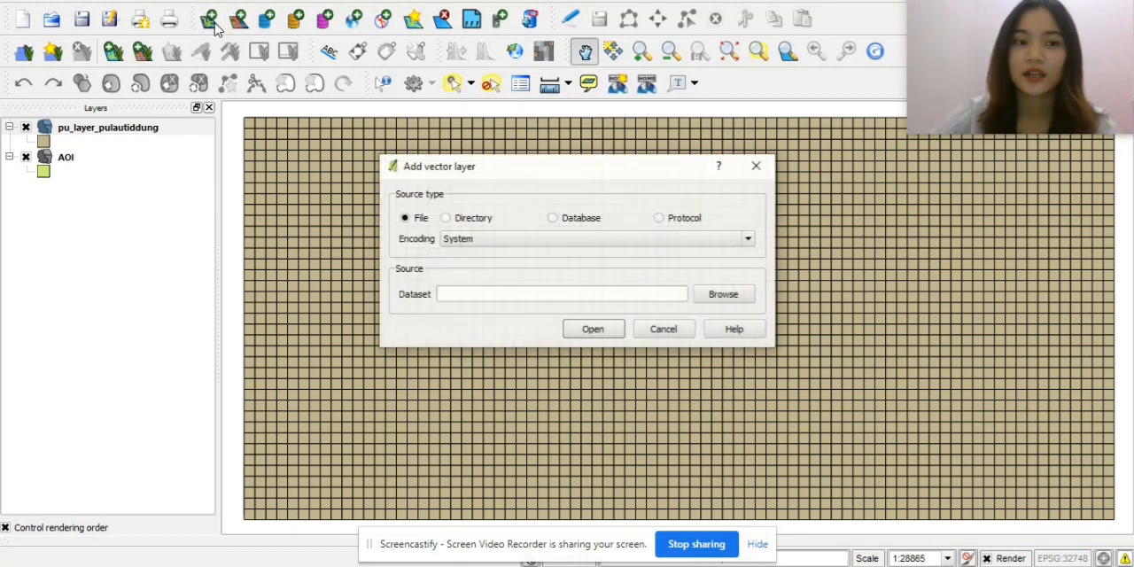
pyautogui.click(729, 300)
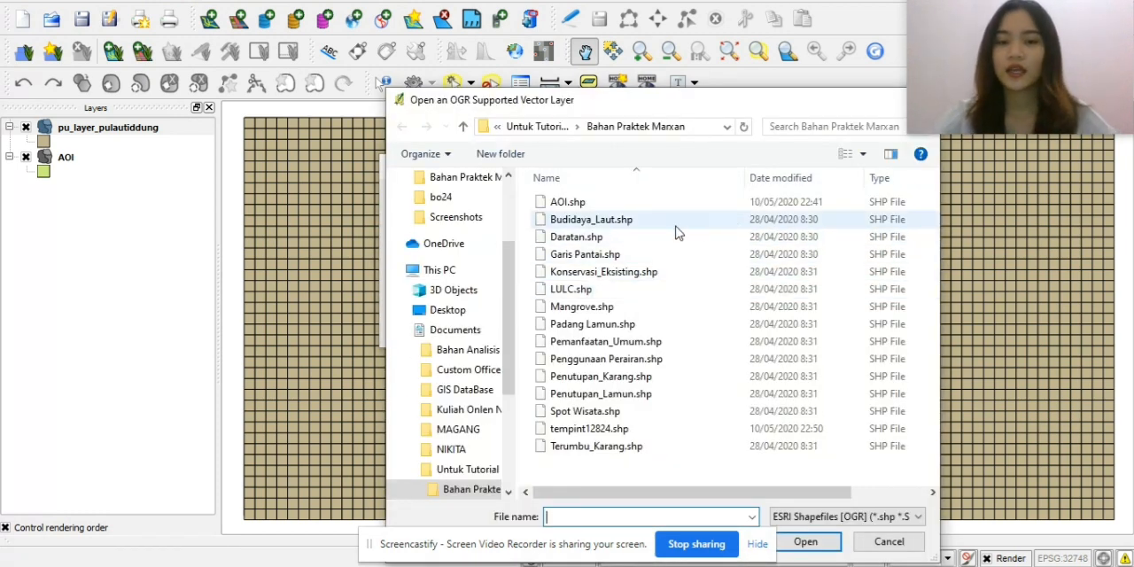
pyautogui.click(676, 230)
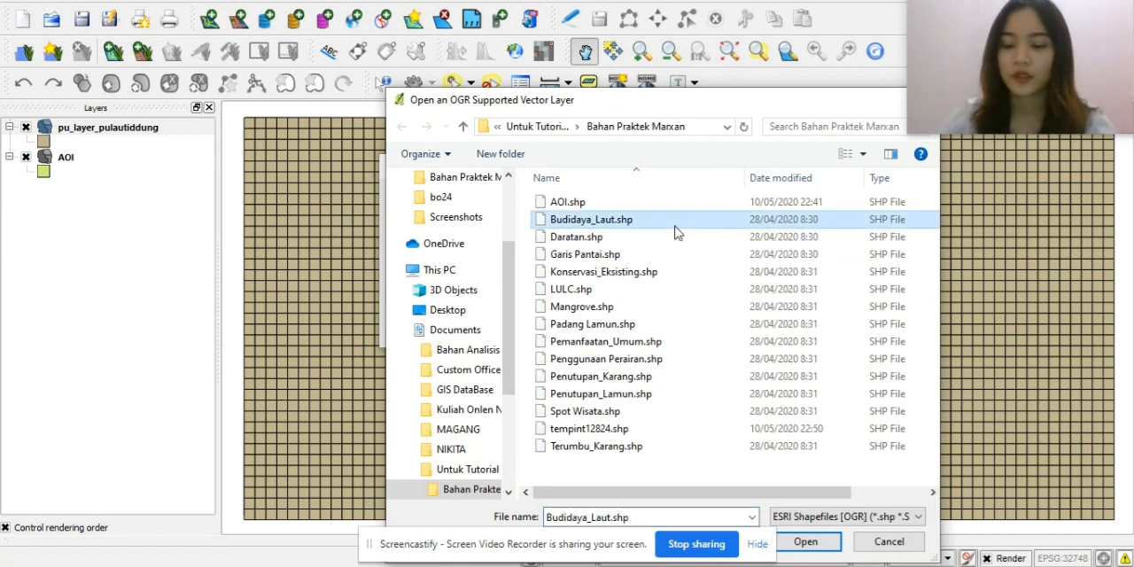
pyautogui.keyDown('shift'); pyautogui.click(664, 447); pyautogui.keyUp('shift')
pyautogui.click(807, 543)
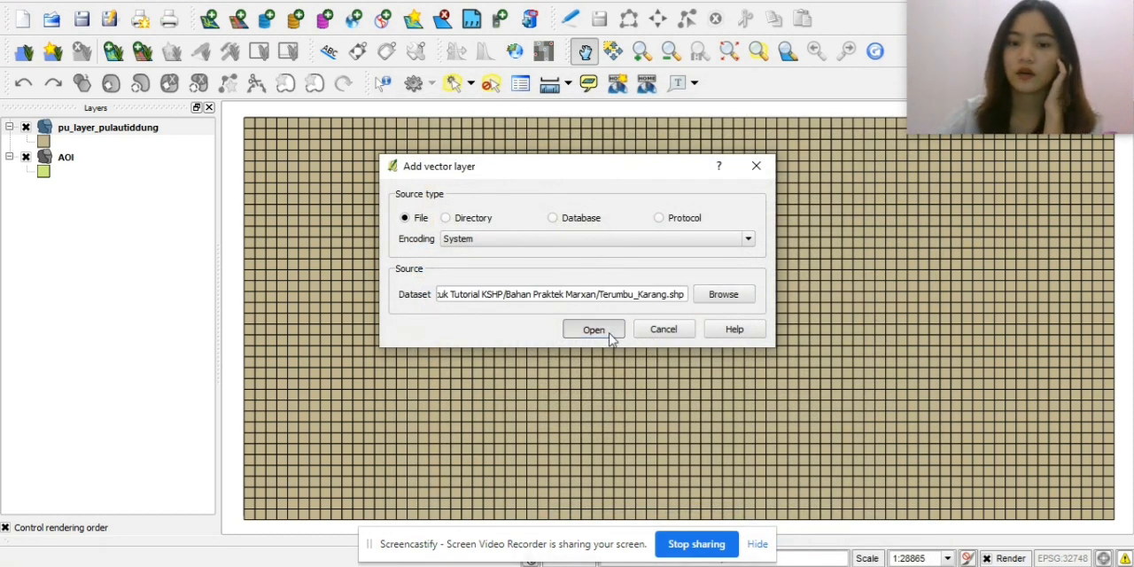
pyautogui.click(594, 329)
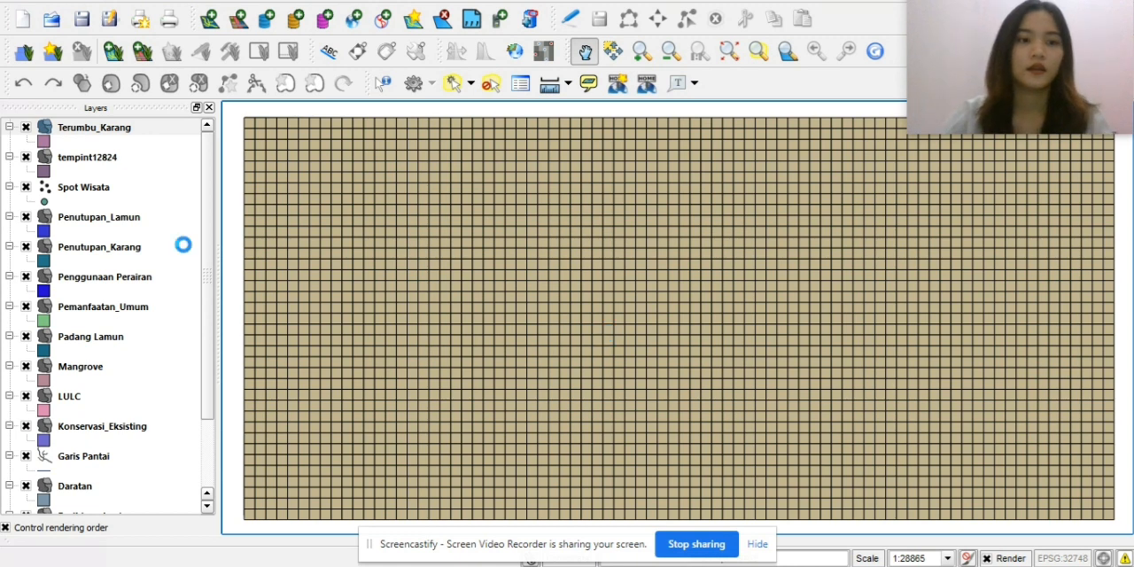
pyautogui.scroll(-3, 180, 257)
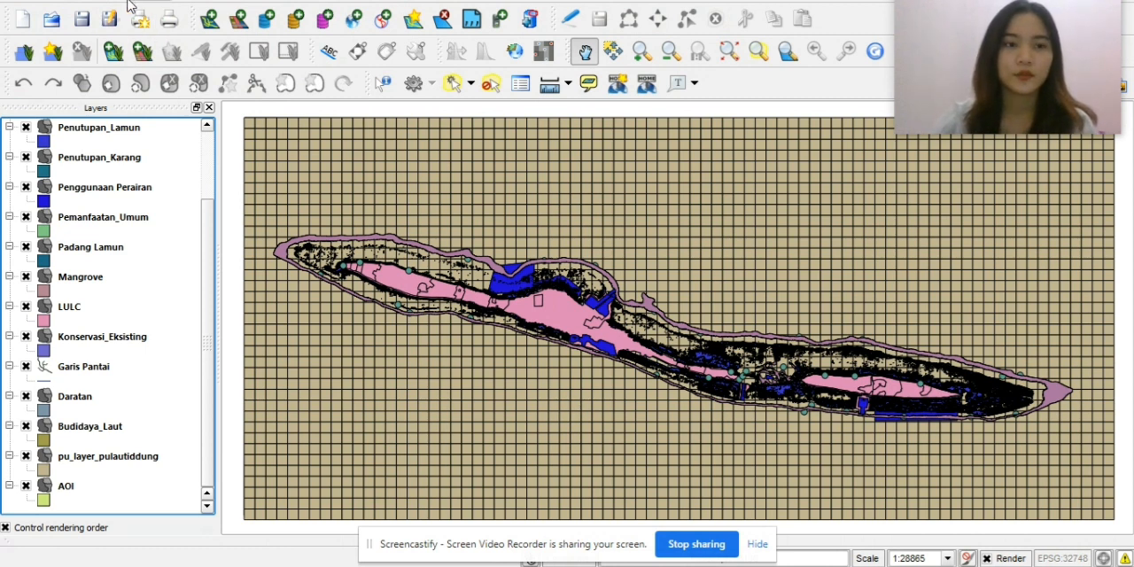
# Add a Qmarxan conservation value calculation that measures the Mangrove layer's area into a new field named mangrove.
pyautogui.click(191, 1)
pyautogui.moveTo(257, 80)
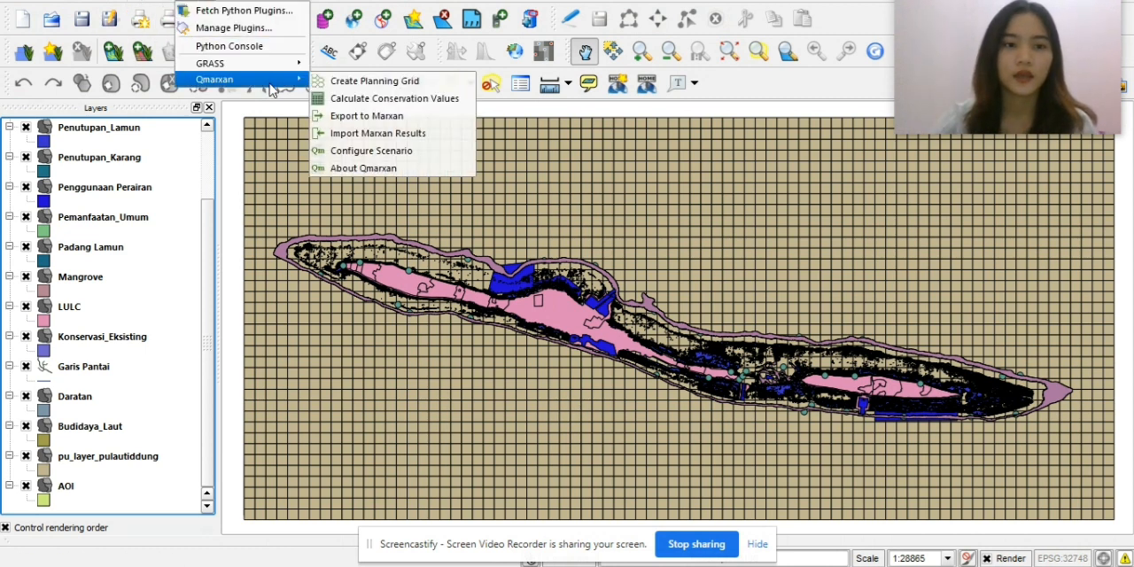
pyautogui.click(356, 99)
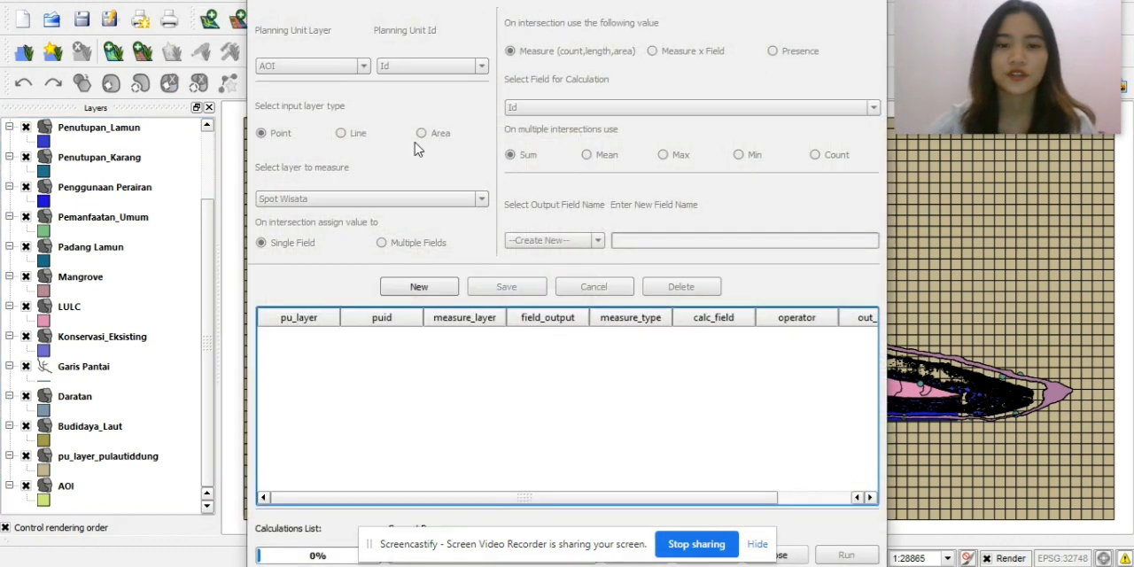
pyautogui.click(432, 294)
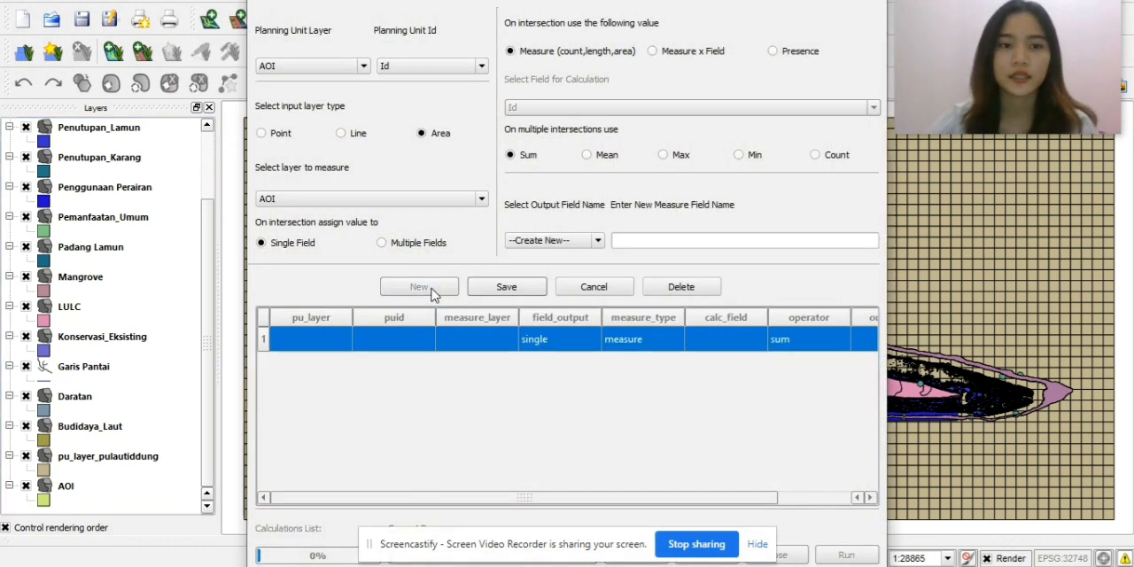
pyautogui.click(599, 241)
pyautogui.click(618, 241)
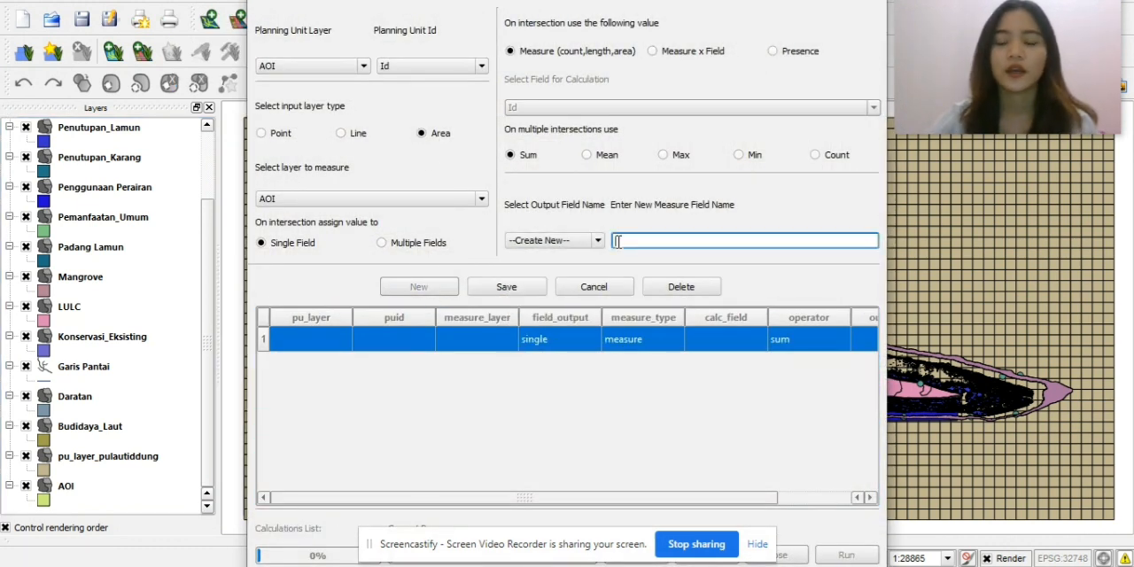
pyautogui.write('mangrove')
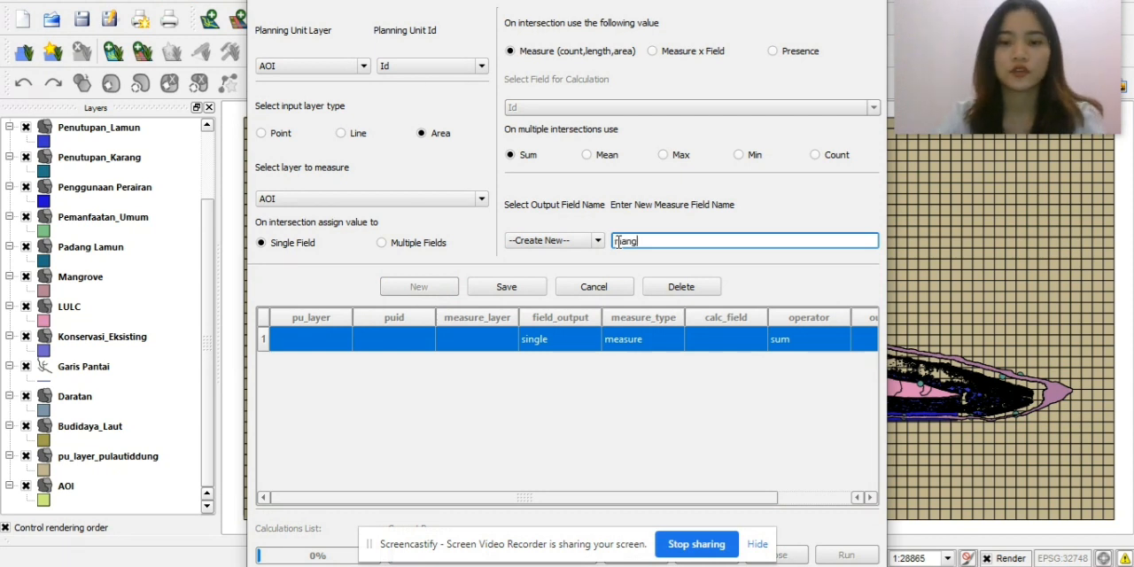
pyautogui.click(431, 200)
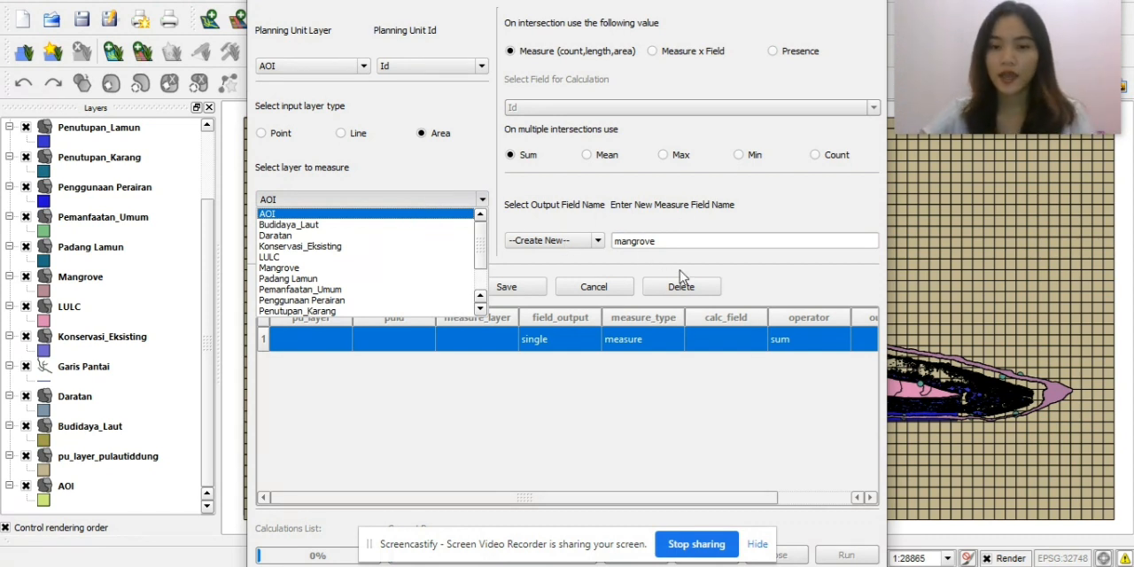
pyautogui.click(337, 268)
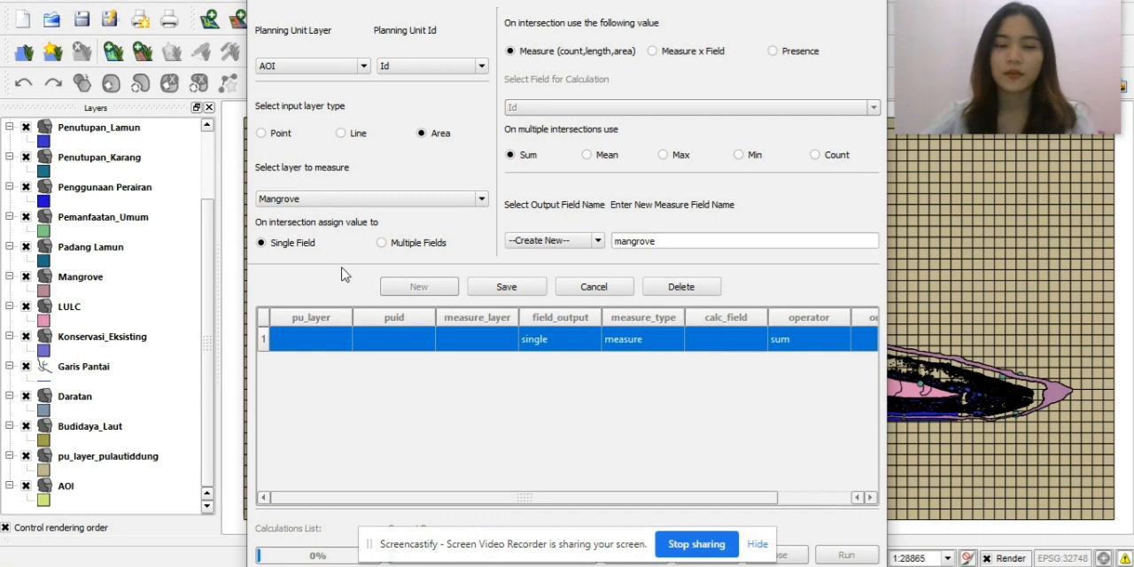
pyautogui.click(496, 288)
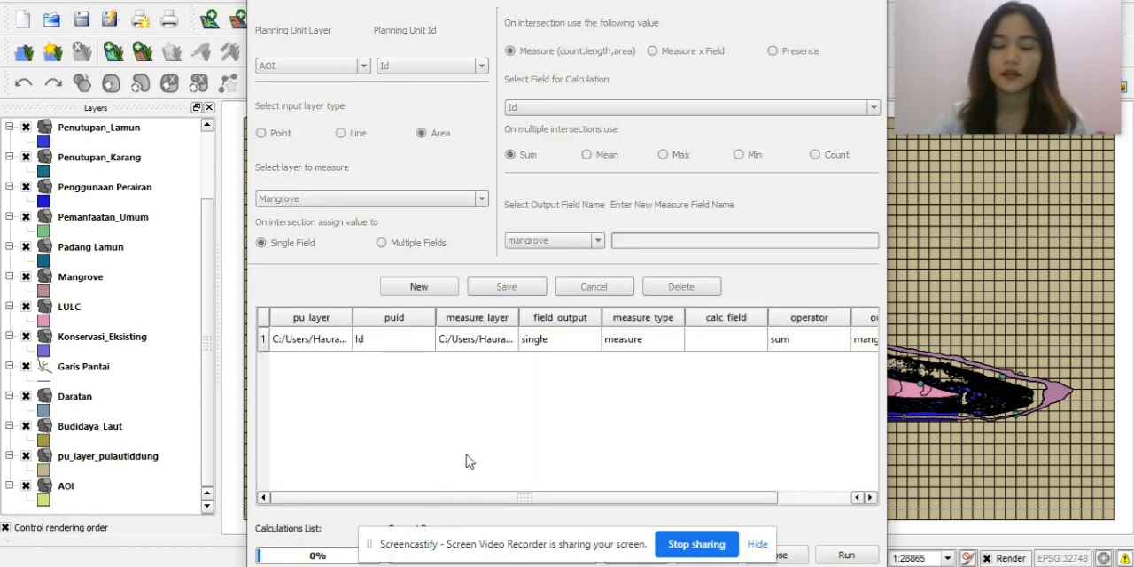
# Add a second calculation that measures the Penutupan_Lamun layer's area into a new field named lamun.
pyautogui.click(445, 290)
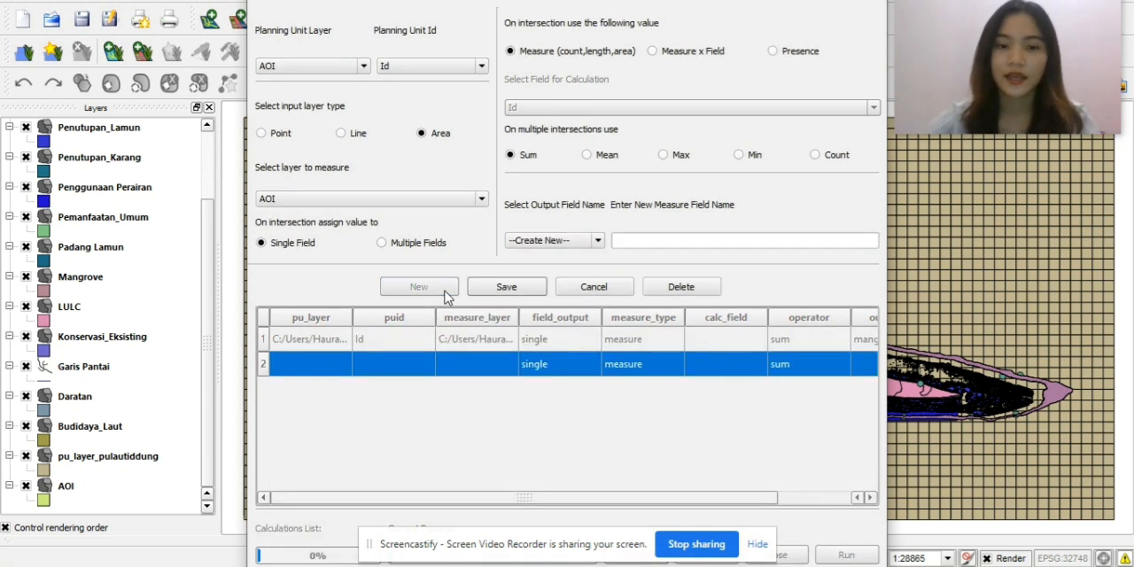
pyautogui.click(567, 244)
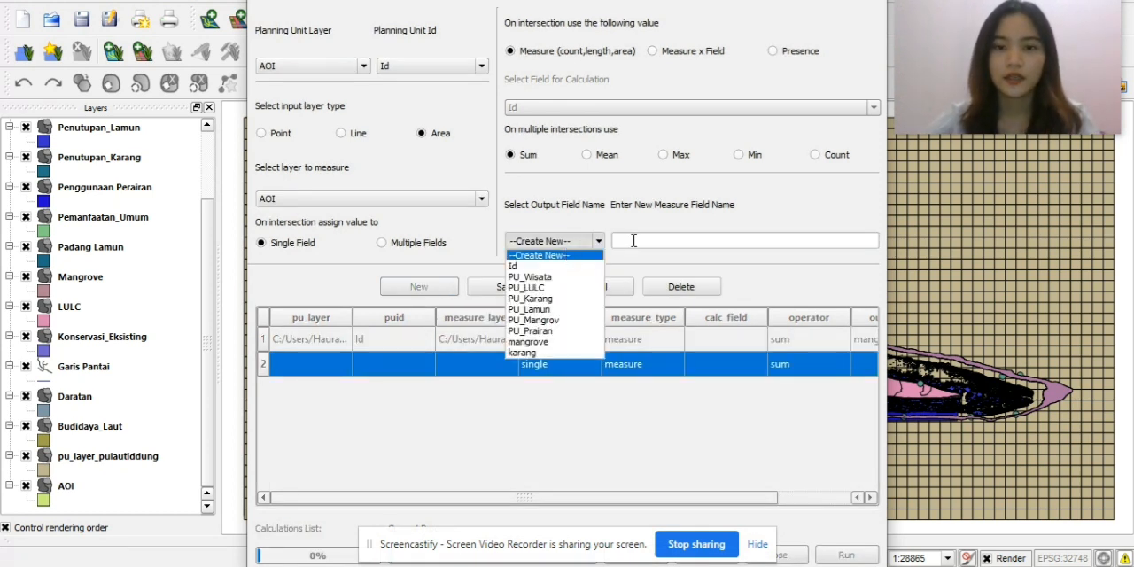
pyautogui.click(633, 240)
pyautogui.write('lamun')
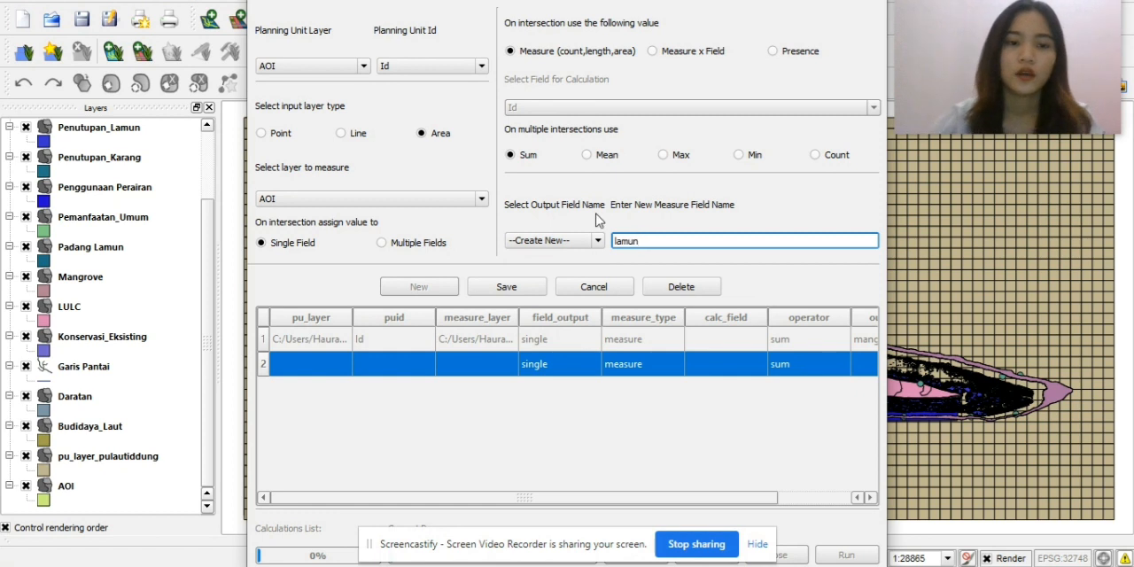
pyautogui.click(351, 200)
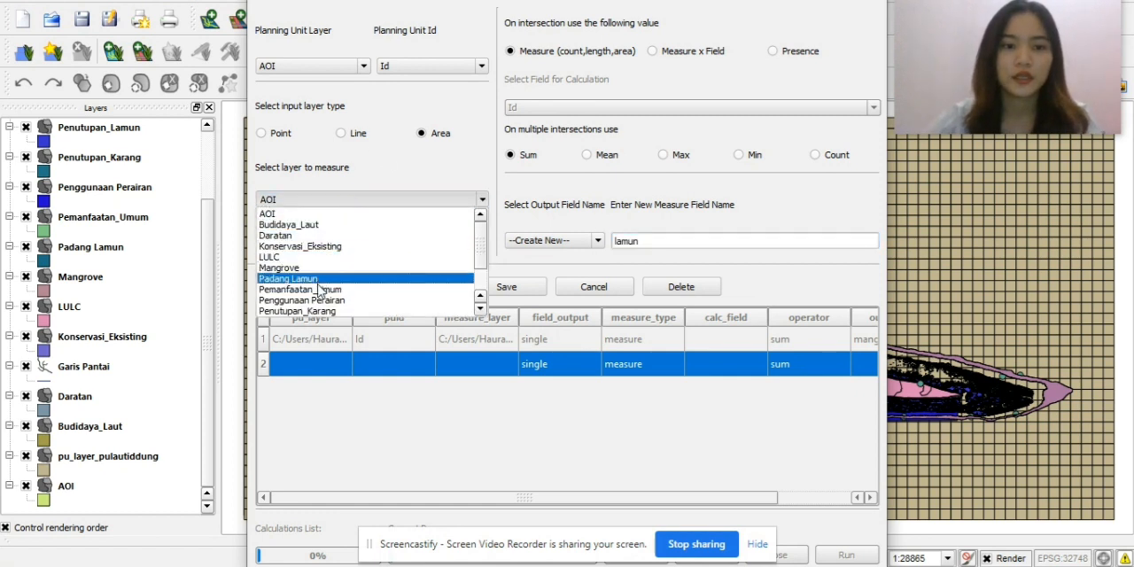
pyautogui.scroll(-2, 324, 310)
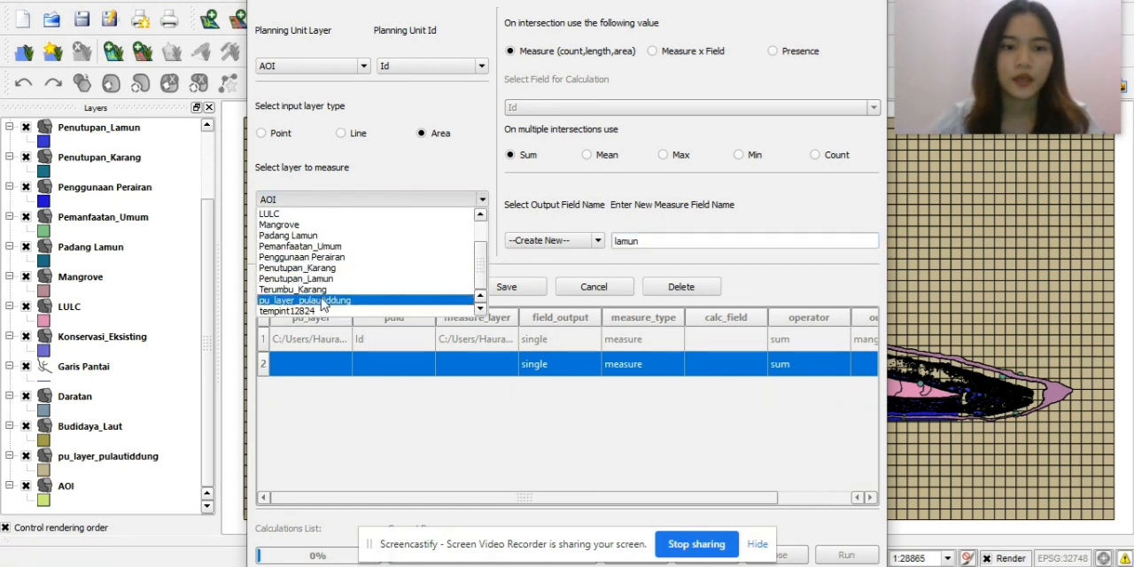
pyautogui.scroll(2, 322, 310)
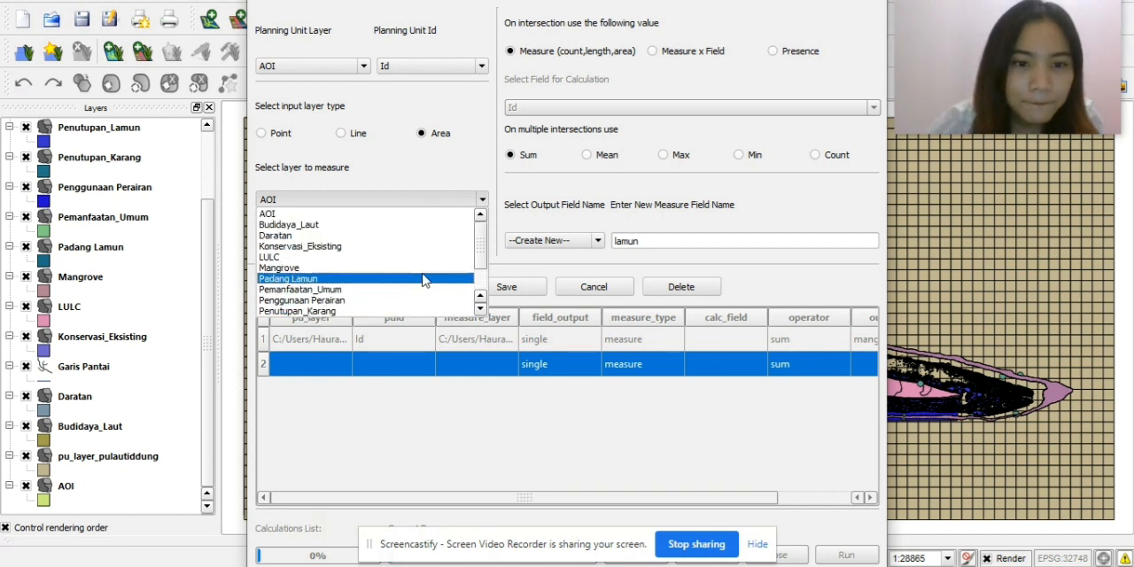
pyautogui.moveTo(479, 256); pyautogui.dragTo(479, 275)
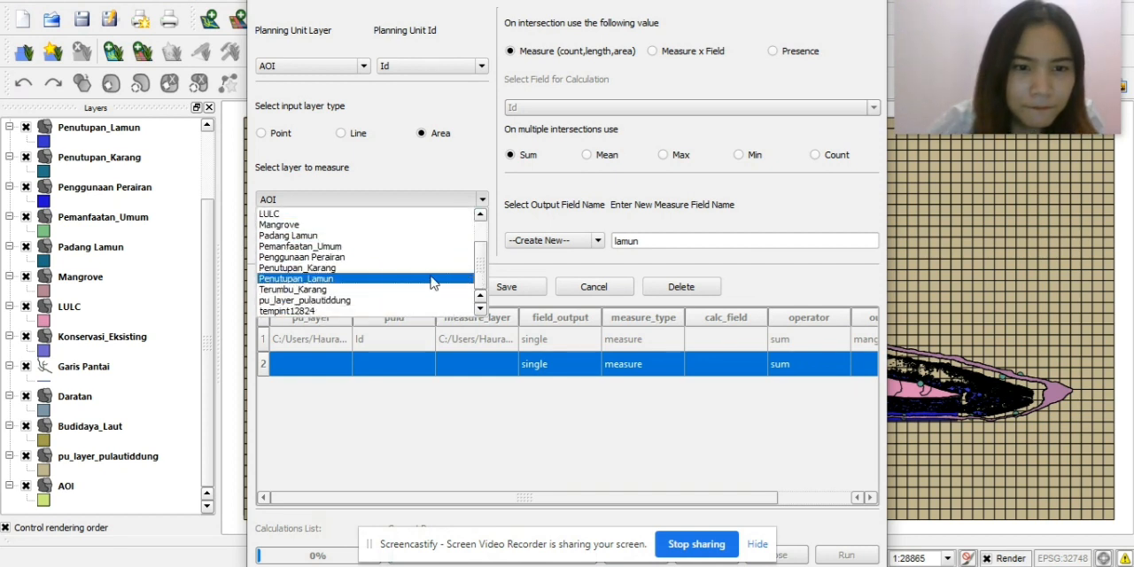
pyautogui.click(390, 279)
pyautogui.click(532, 301)
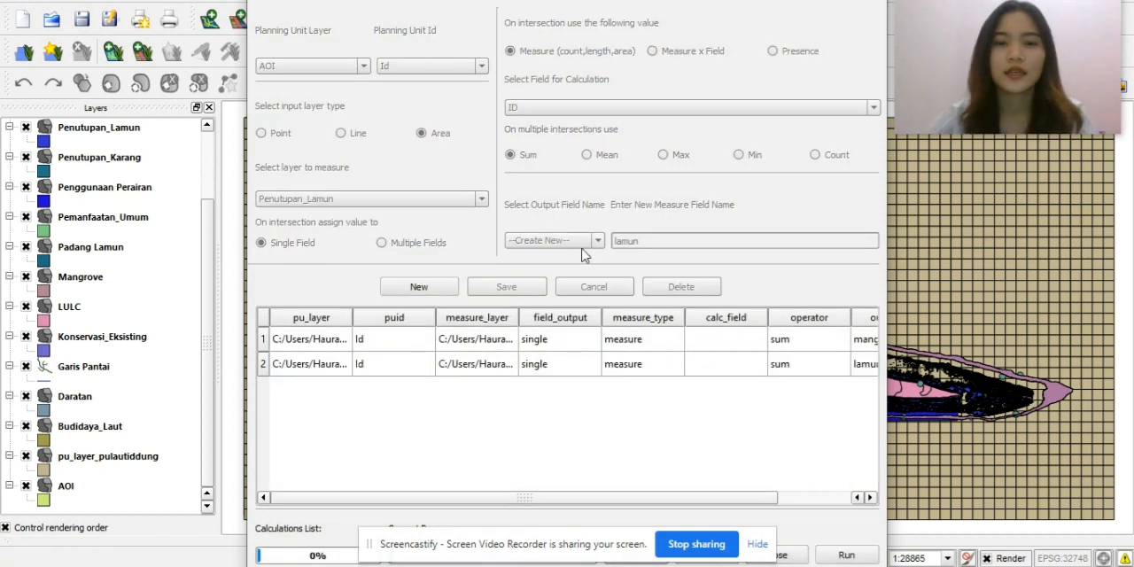
# Add a third calculation measuring the Penutupan_Karang layer's area into a new field named karang, and run the calculations.
pyautogui.click(419, 287)
pyautogui.click(638, 240)
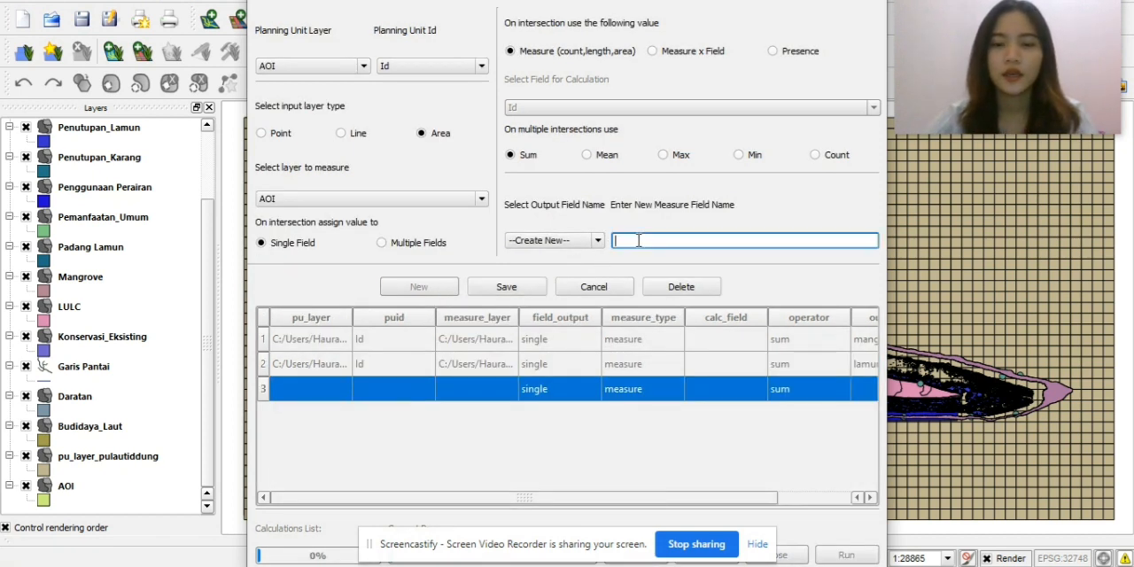
pyautogui.write('karan')
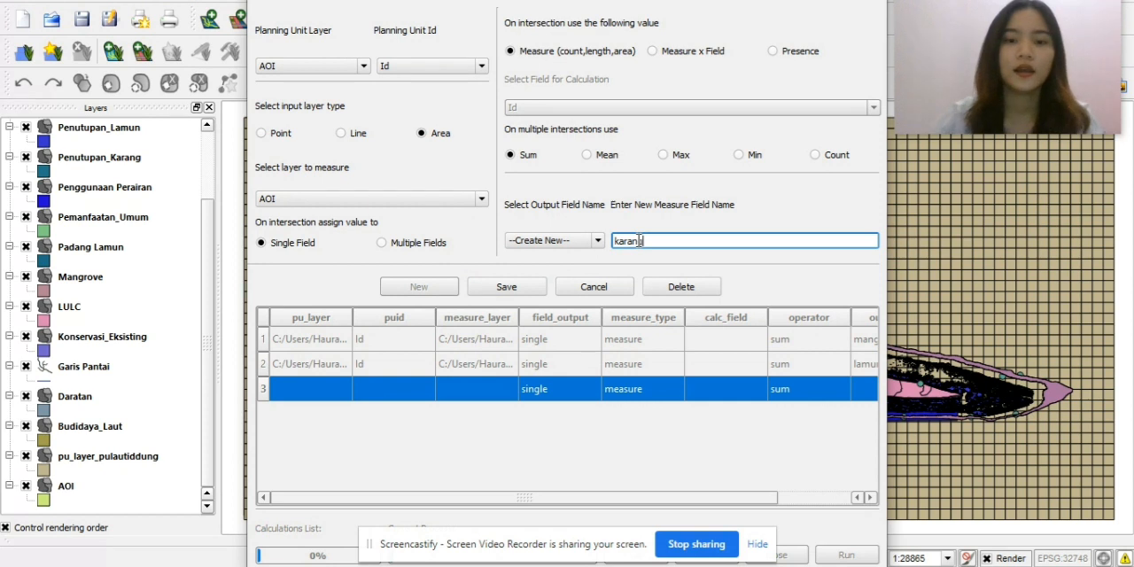
pyautogui.write('g')
pyautogui.click(410, 198)
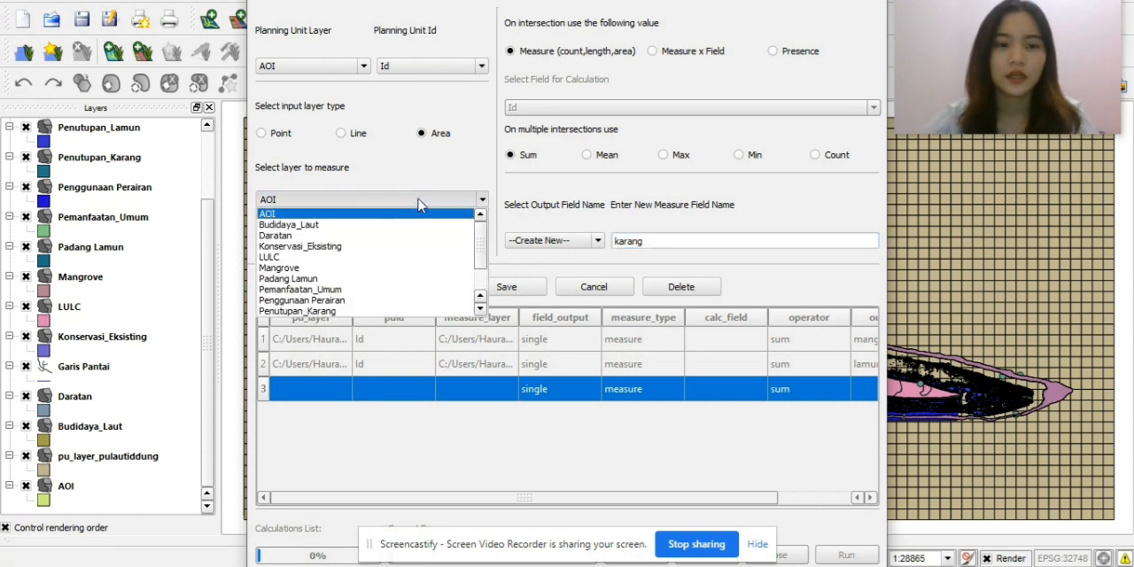
pyautogui.click(371, 311)
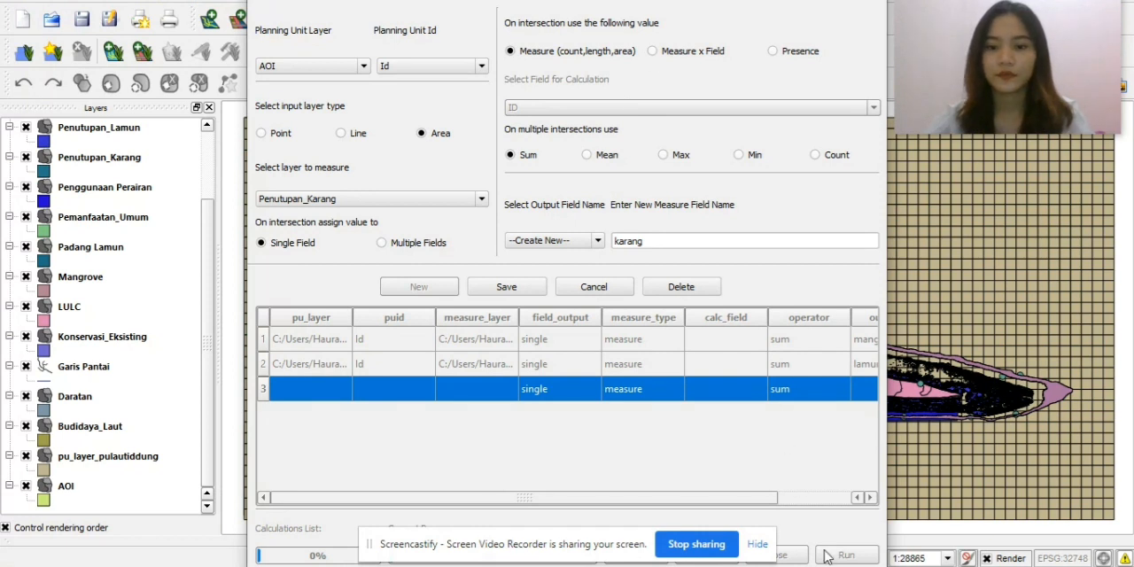
pyautogui.click(520, 289)
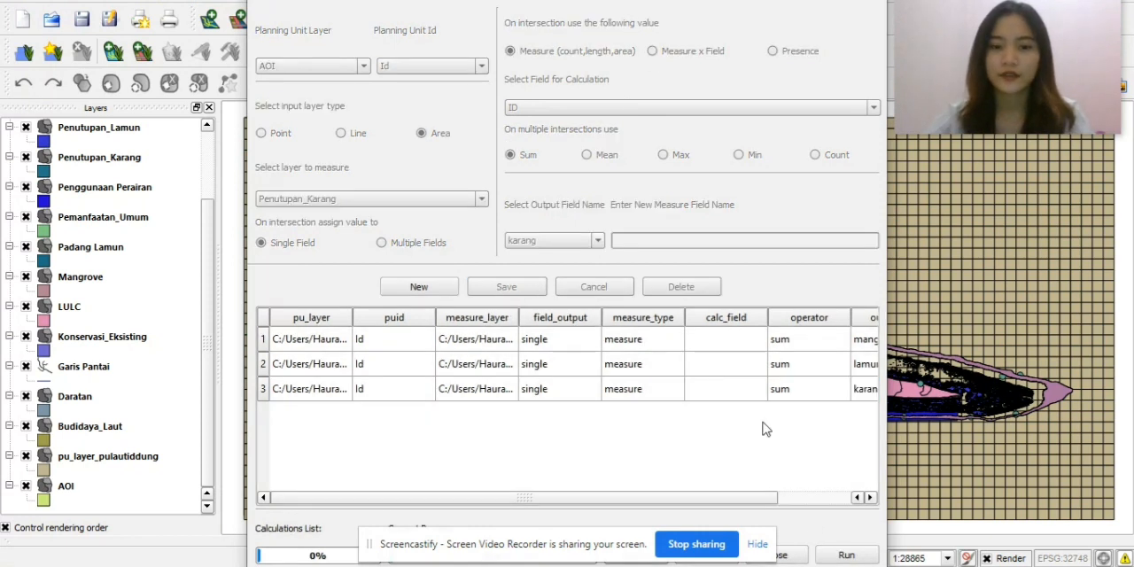
pyautogui.click(824, 556)
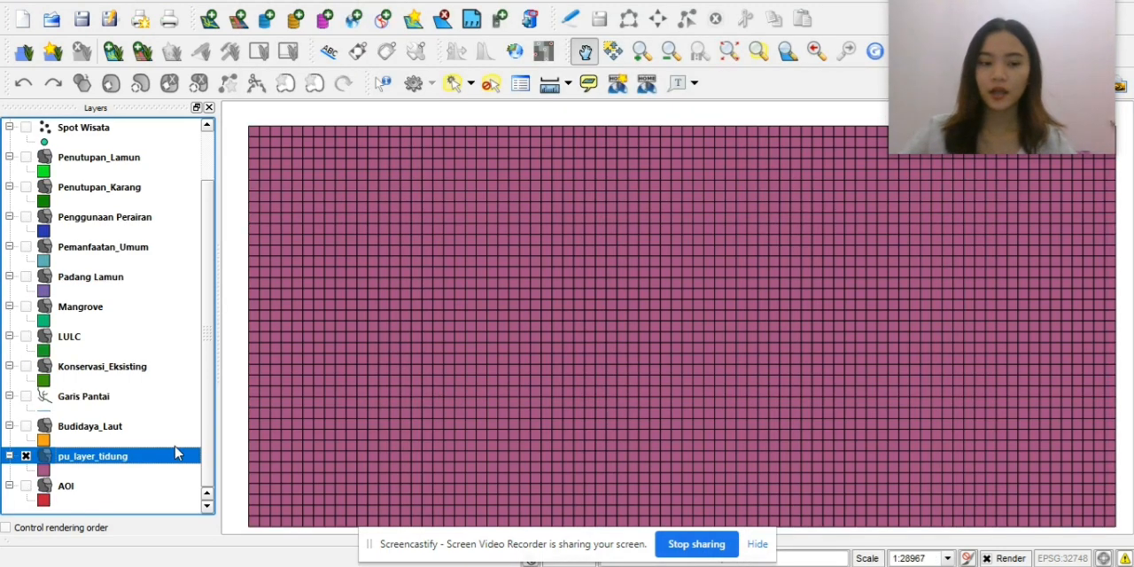
# Examine the attribute fields of the pu_layer_tidung layer, highlighting LAMUN, KARANG and MANGROVE, and close its properties.
pyautogui.rightClick(148, 460)
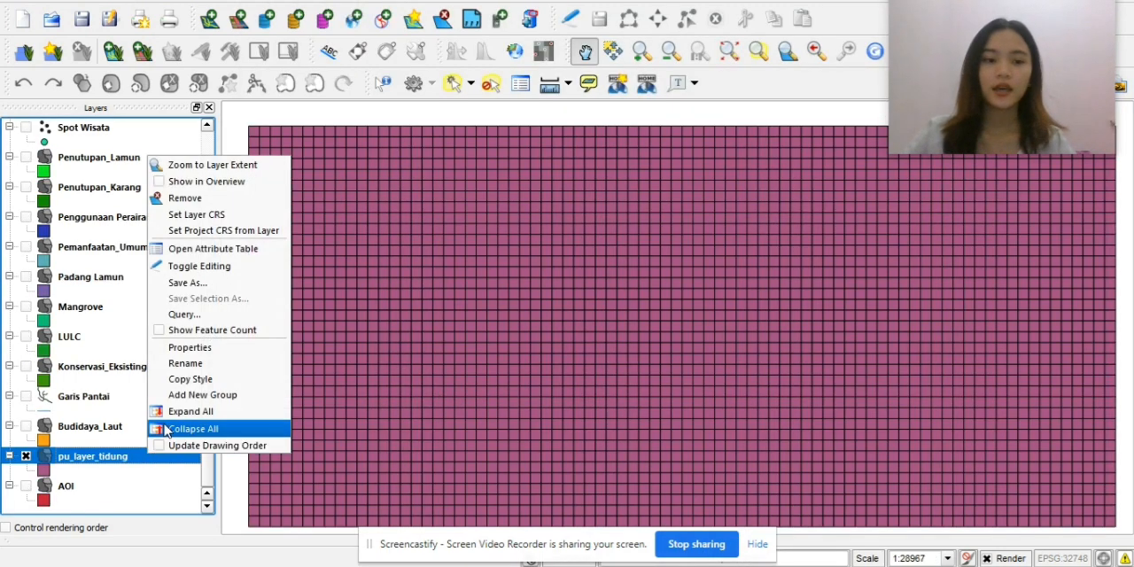
pyautogui.click(211, 349)
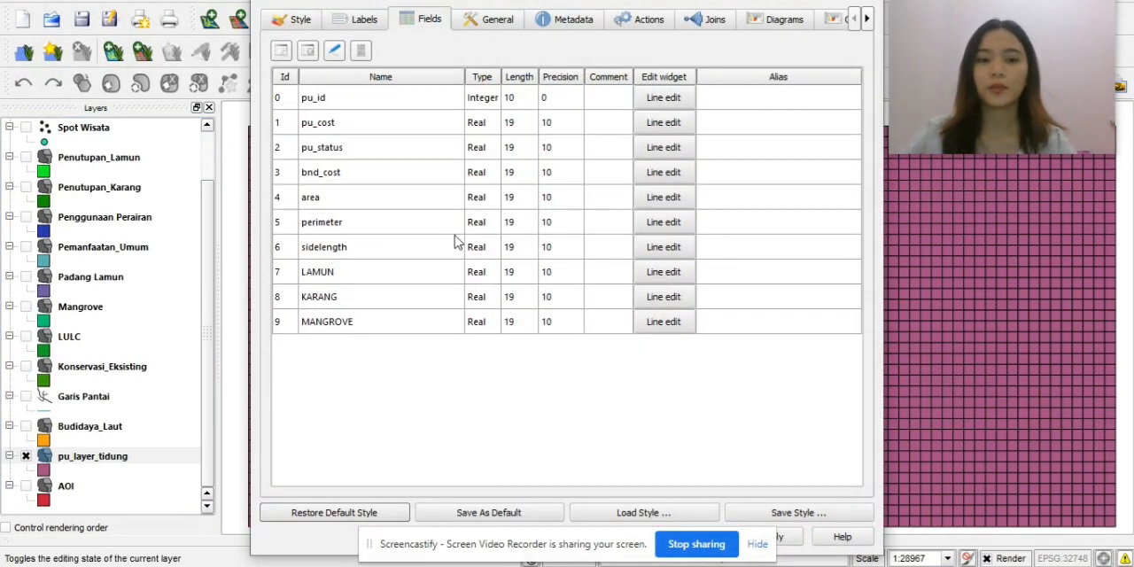
pyautogui.moveTo(308, 282); pyautogui.dragTo(423, 324)
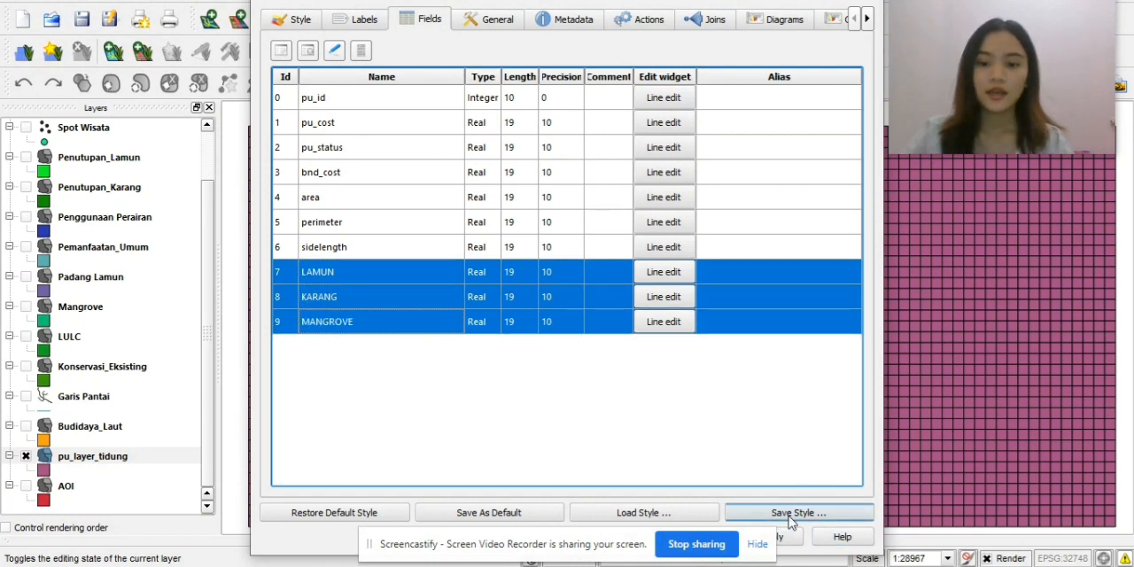
pyautogui.click(767, 549)
pyautogui.click(630, 537)
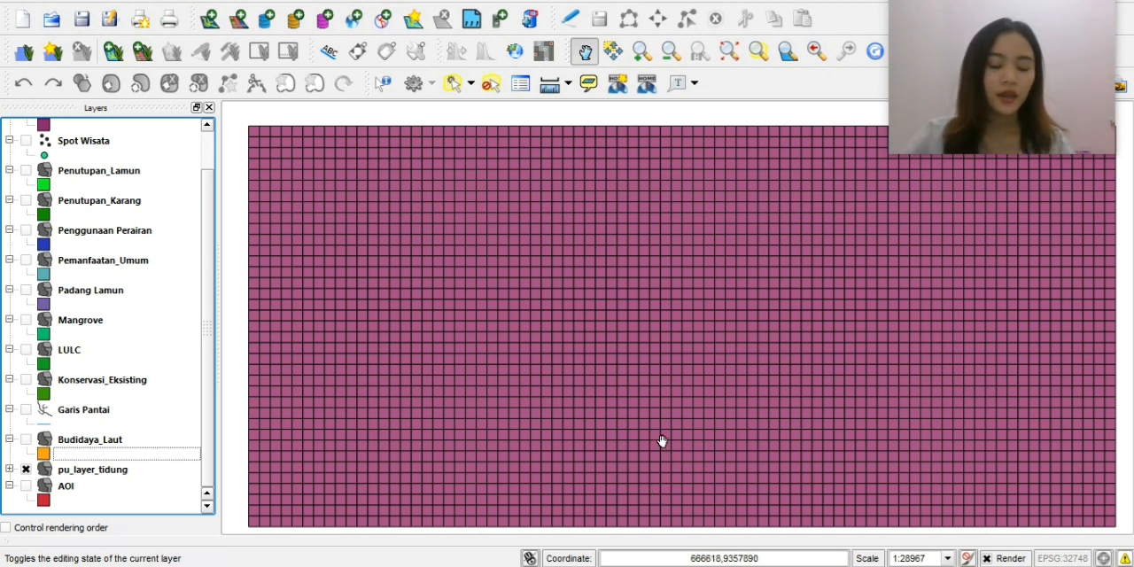
# Start a spatial query with pu_layer_tidung as the source layer.
pyautogui.click(248, 2)
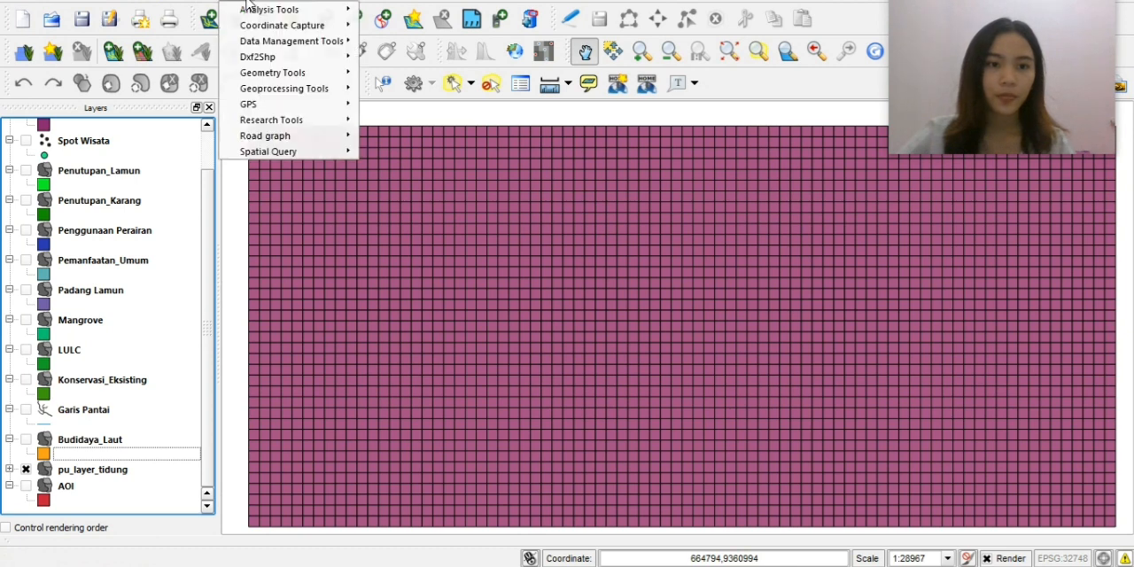
pyautogui.moveTo(293, 152)
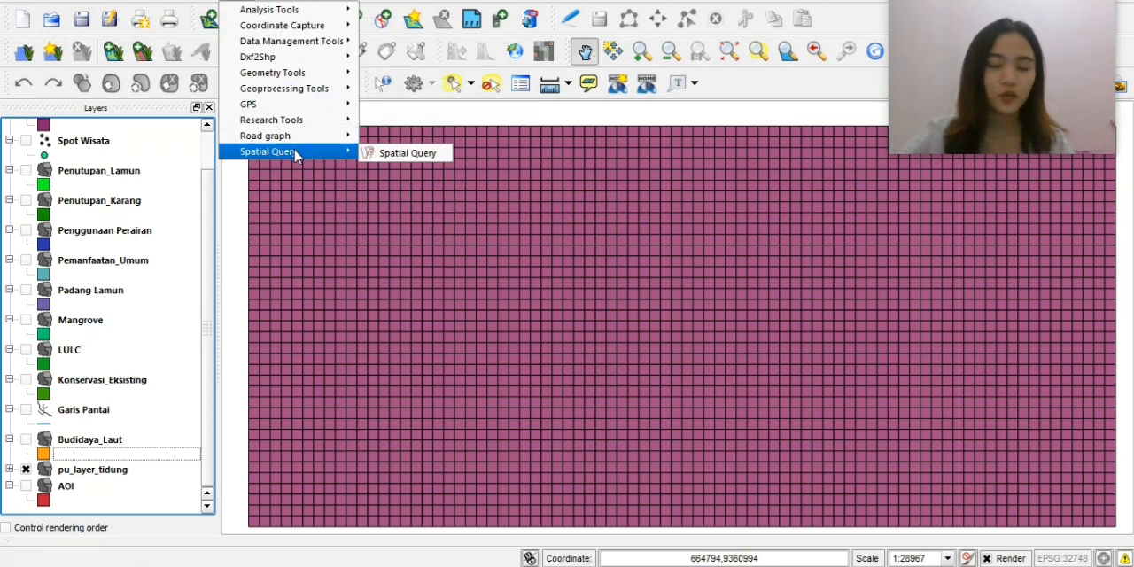
pyautogui.click(371, 157)
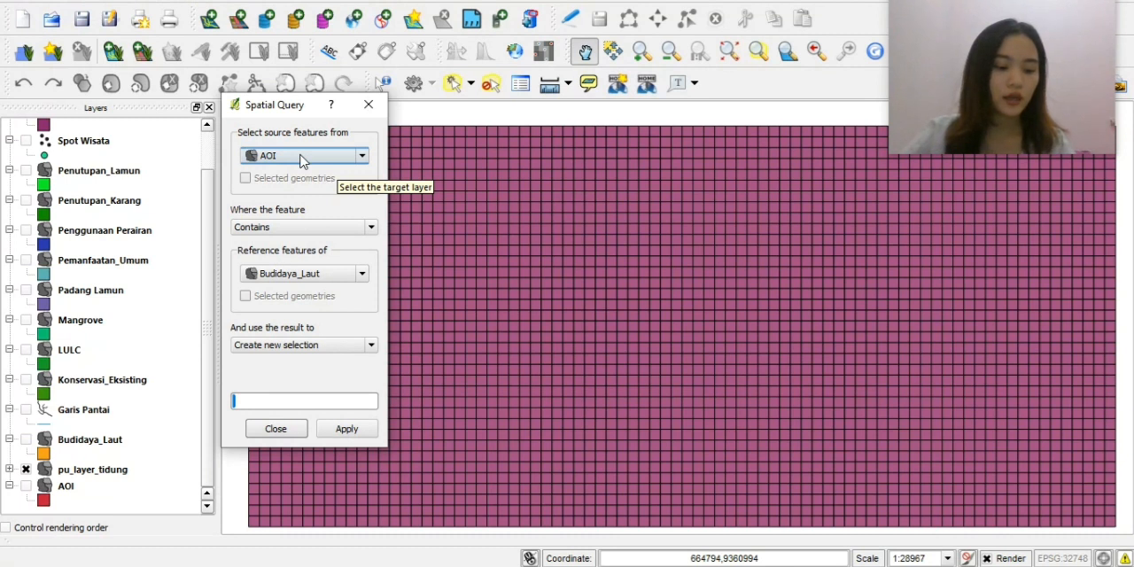
pyautogui.click(301, 159)
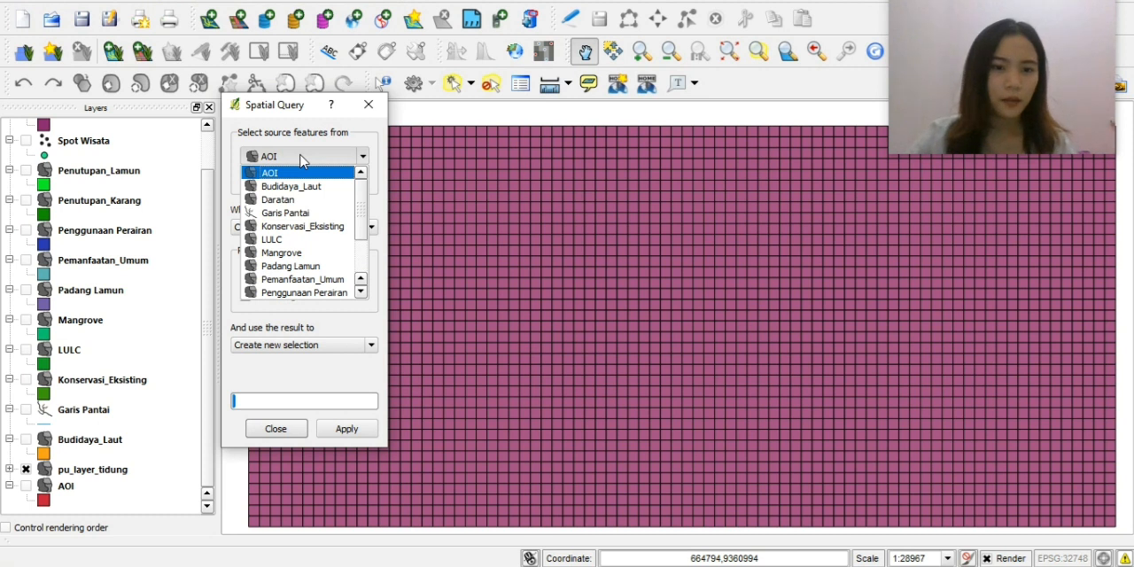
pyautogui.scroll(-2, 297, 257)
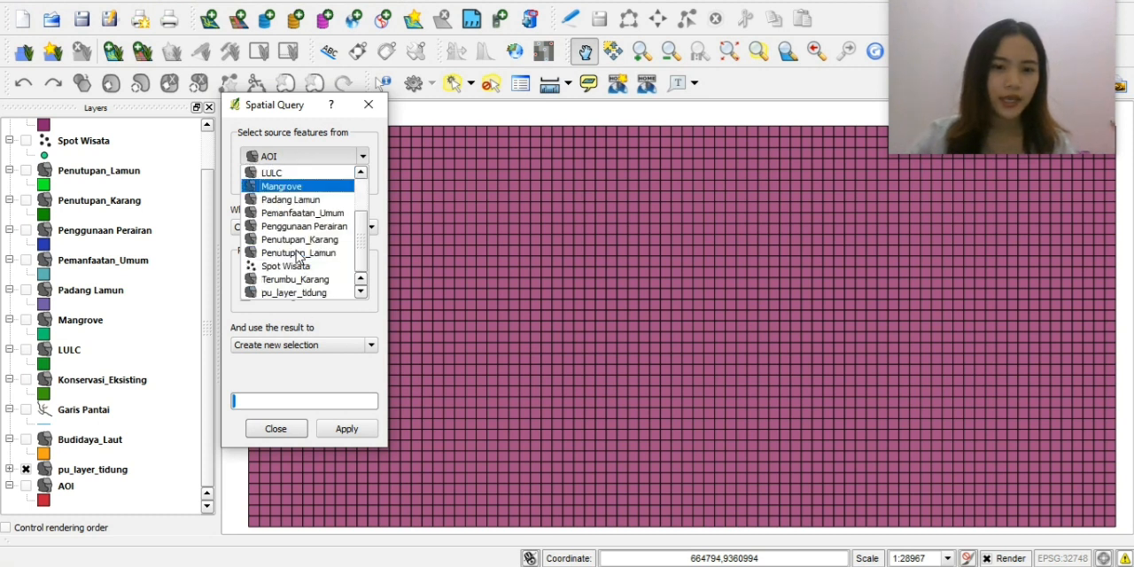
pyautogui.click(292, 298)
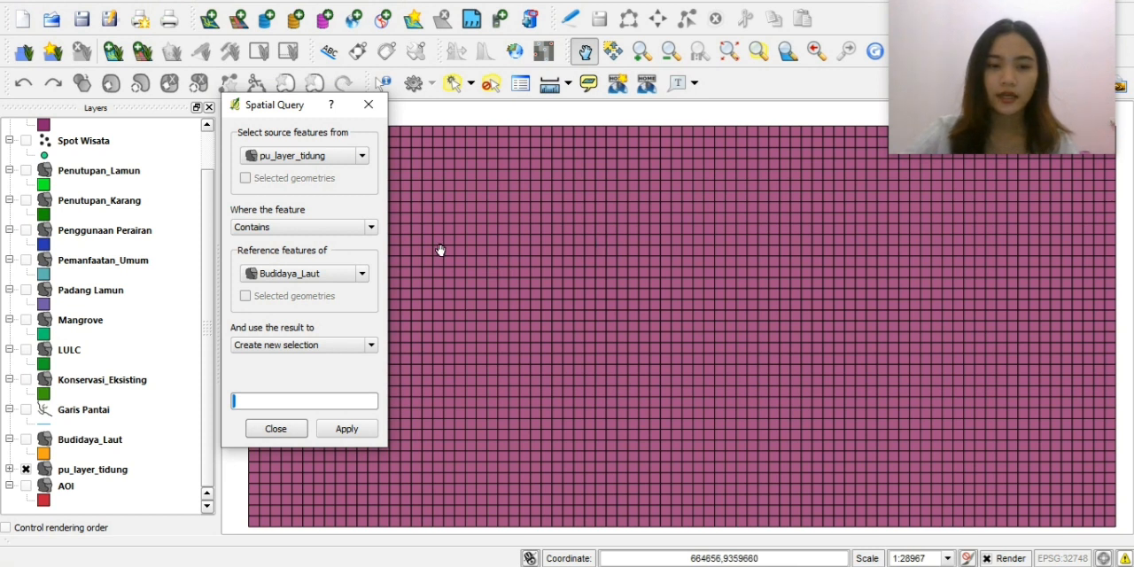
# Select the planning units that intersect Budidaya_Laut as a new selection, then rerun the query without restricting it to selected geometries.
pyautogui.click(370, 228)
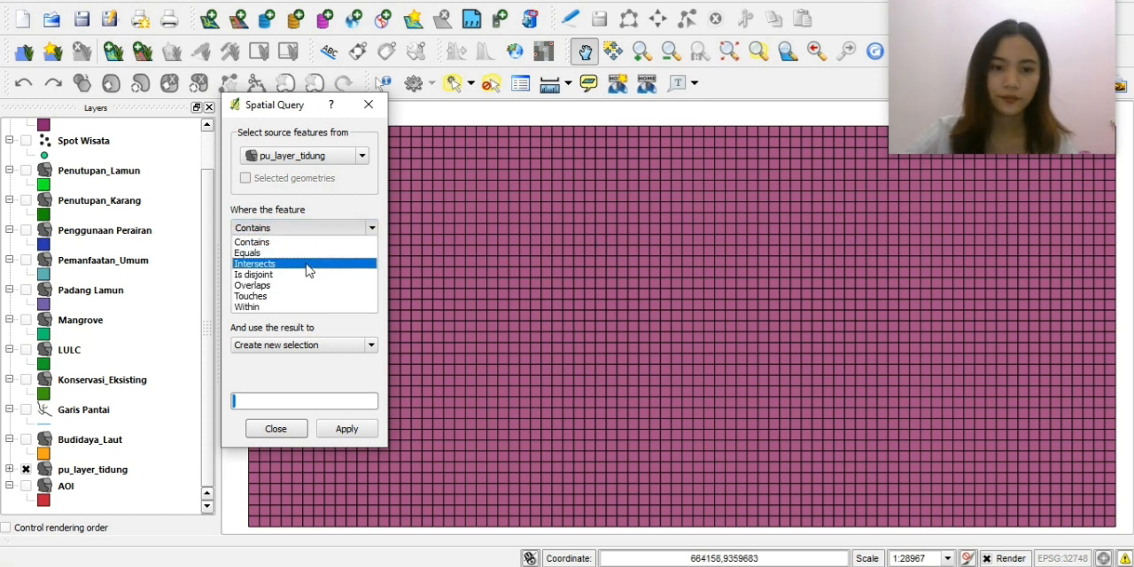
pyautogui.click(309, 263)
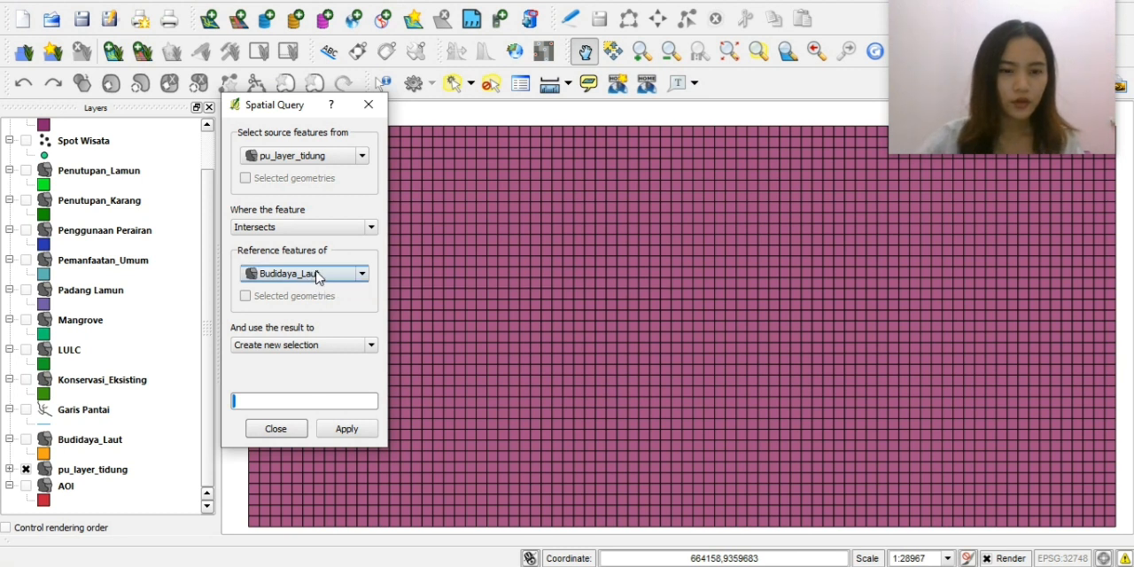
pyautogui.click(317, 274)
pyautogui.click(317, 277)
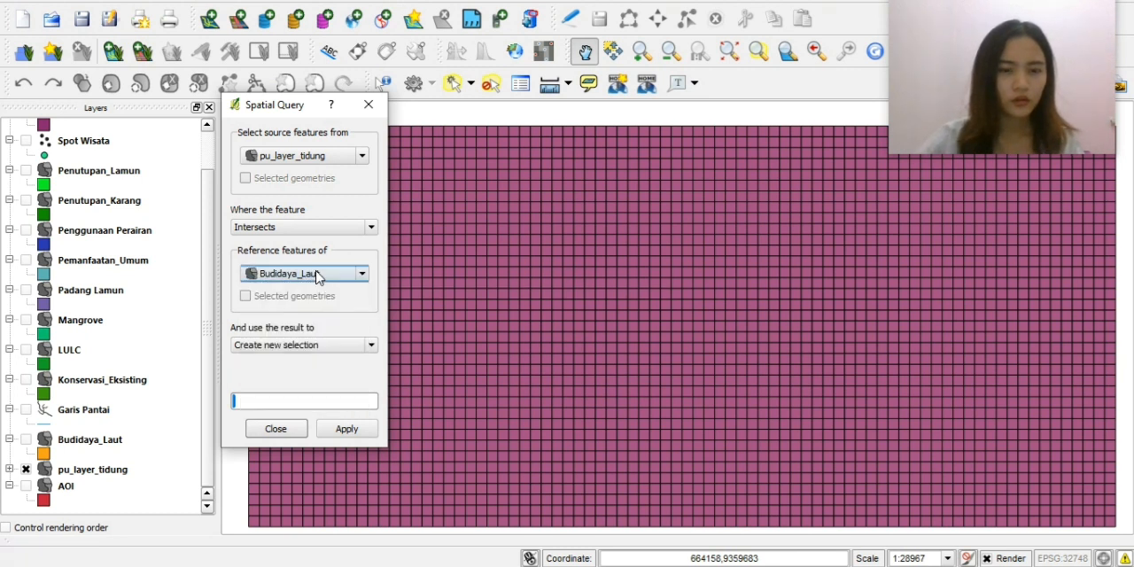
pyautogui.click(346, 428)
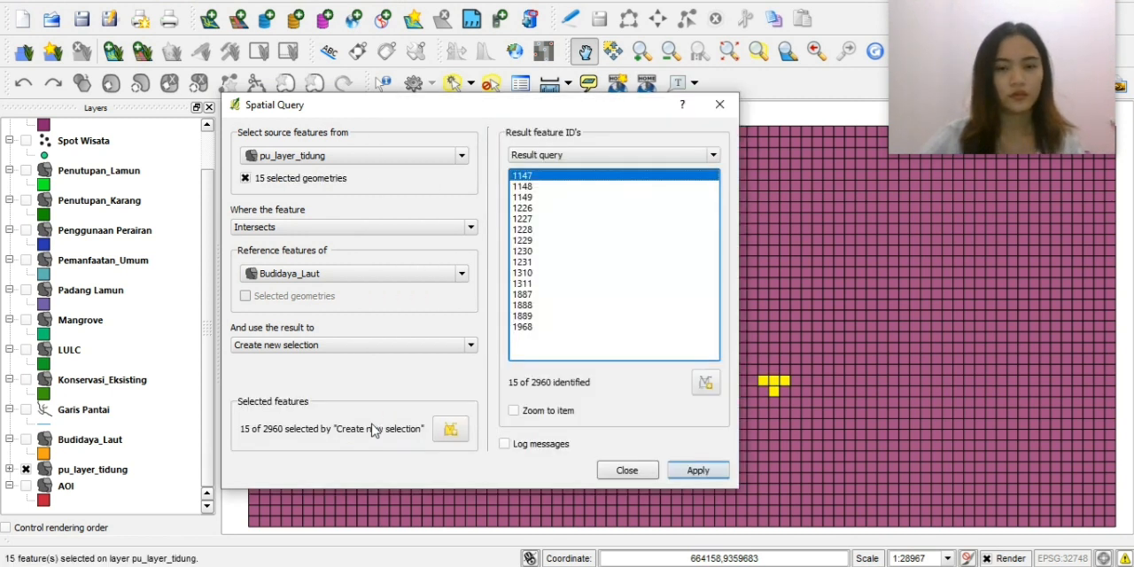
pyautogui.click(288, 184)
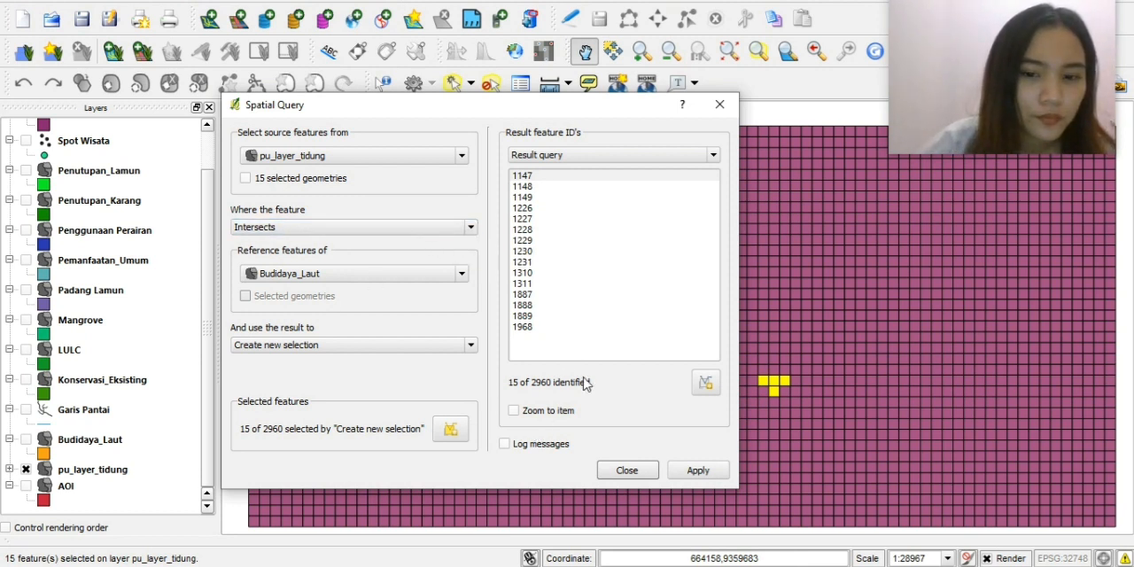
pyautogui.click(700, 470)
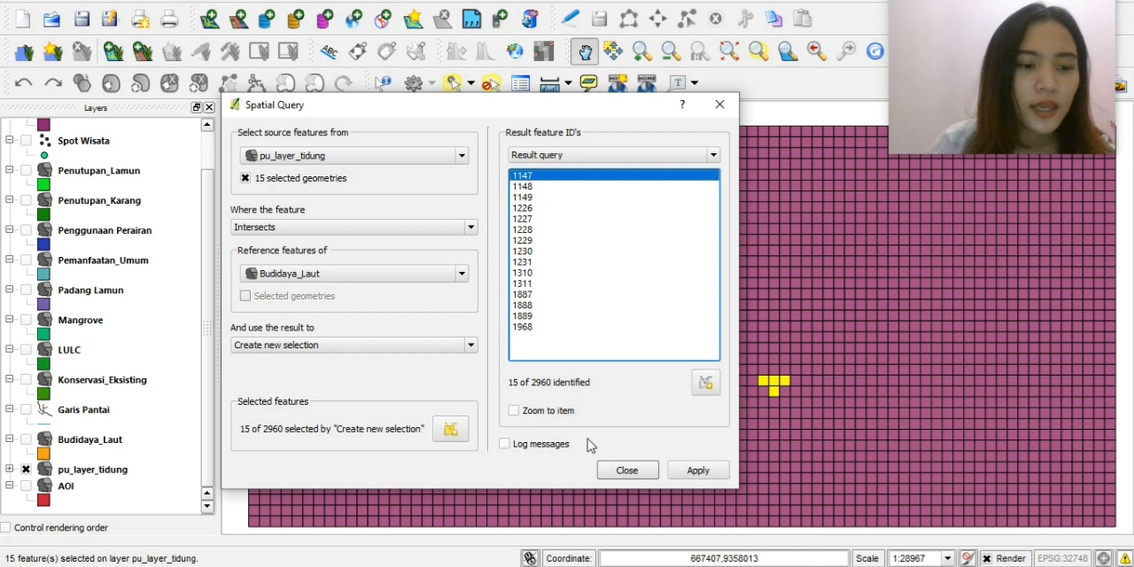
# Open the attribute table of pu_layer_tidung and turn on editing.
pyautogui.click(127, 474)
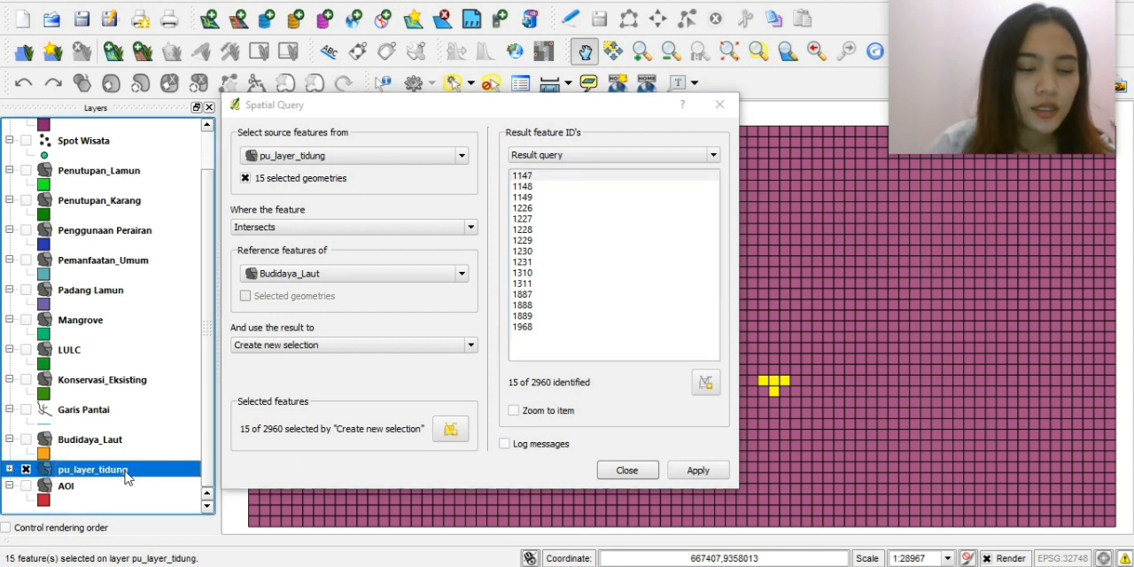
pyautogui.rightClick(127, 474)
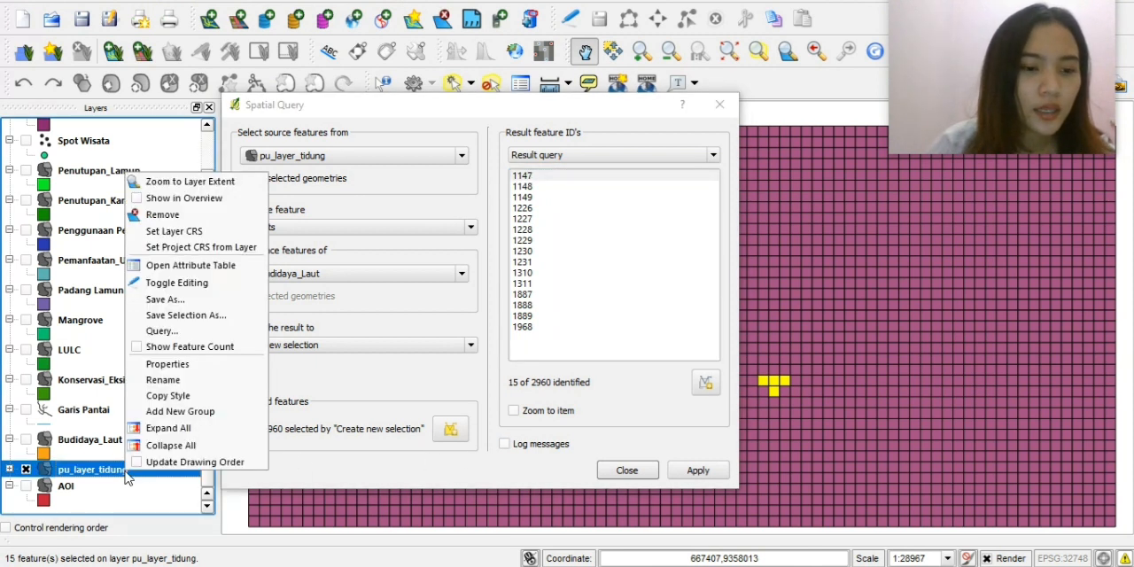
pyautogui.click(202, 270)
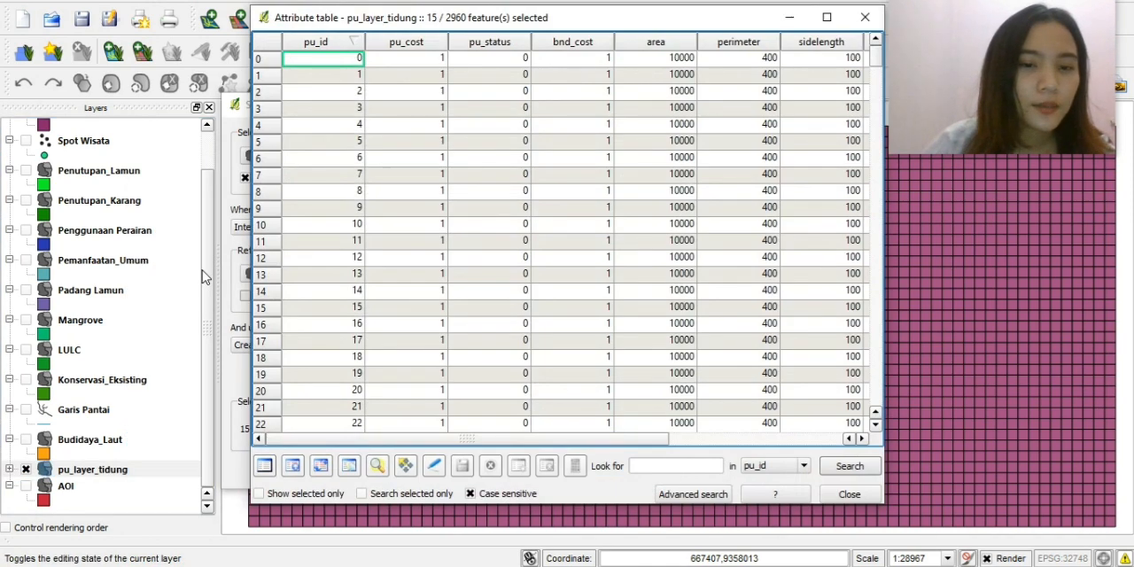
pyautogui.click(435, 466)
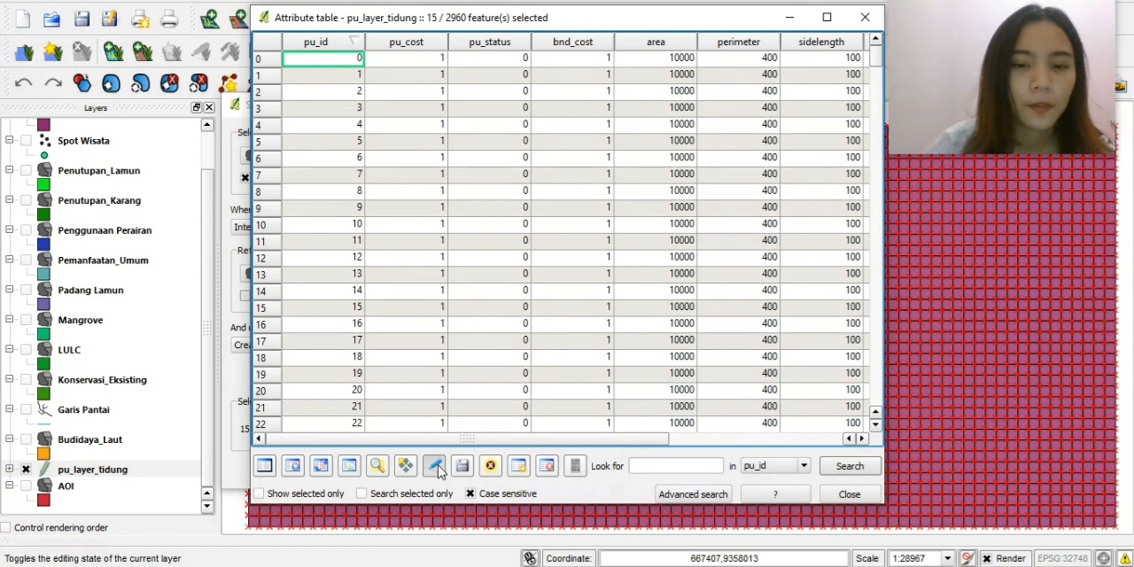
pyautogui.click(440, 470)
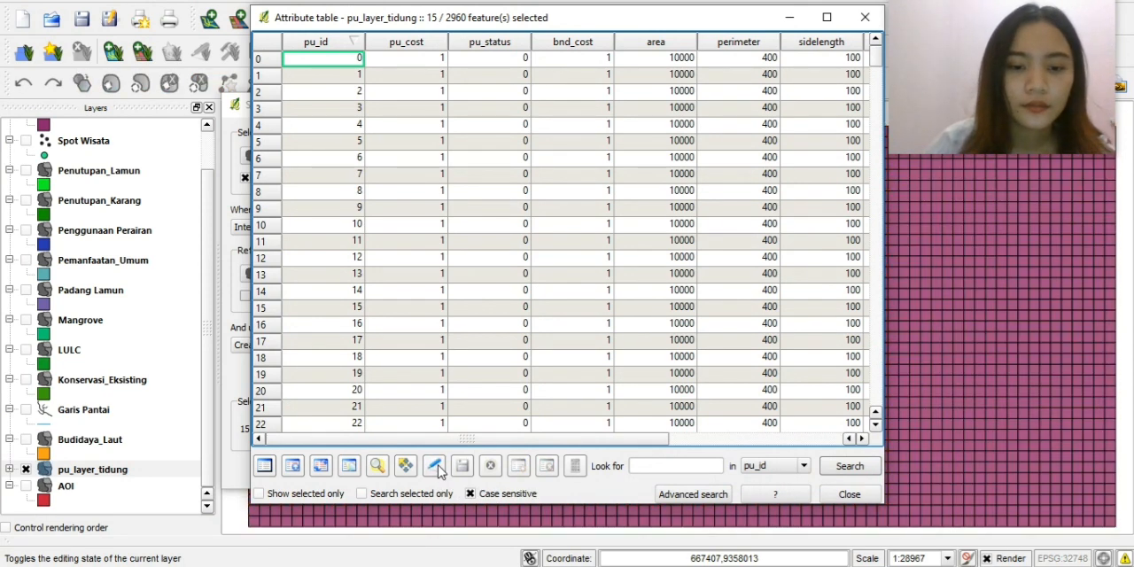
pyautogui.click(436, 467)
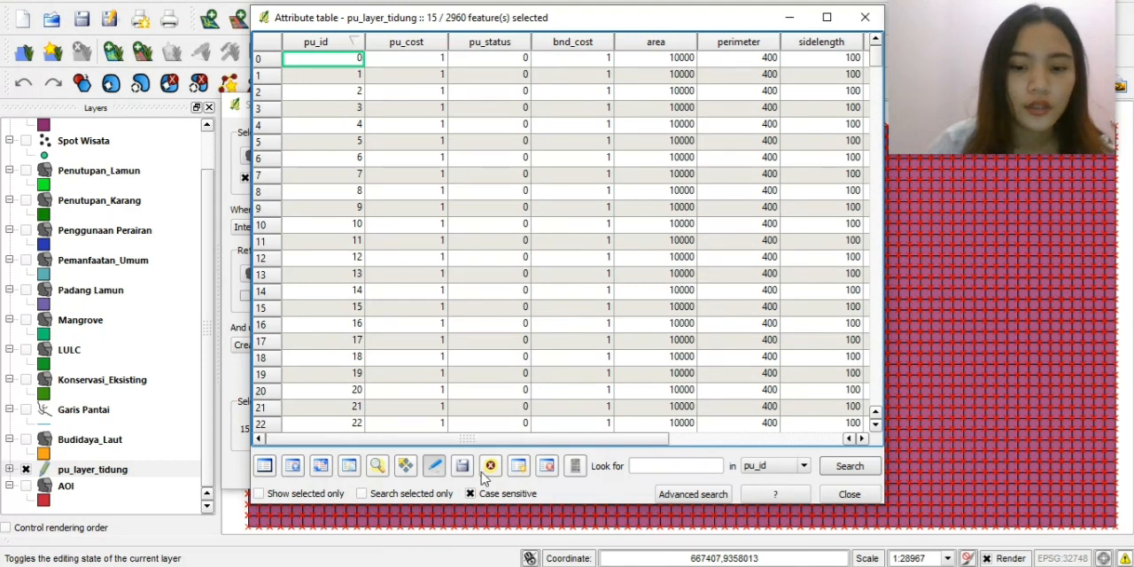
# Update the existing pu_status field to 1 for only the selected features using the field calculator.
pyautogui.click(575, 467)
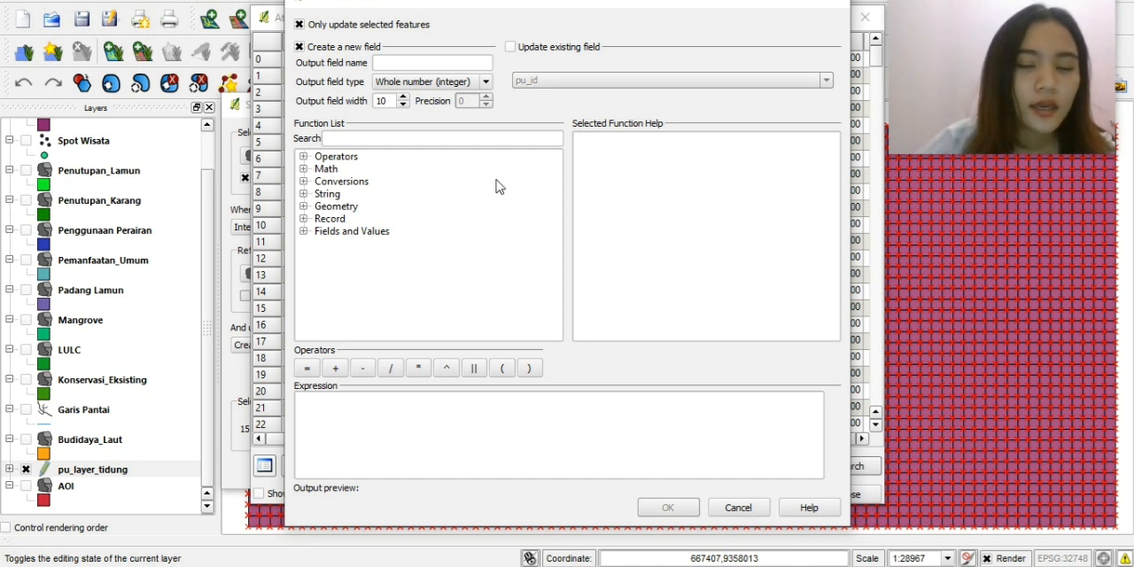
pyautogui.click(510, 48)
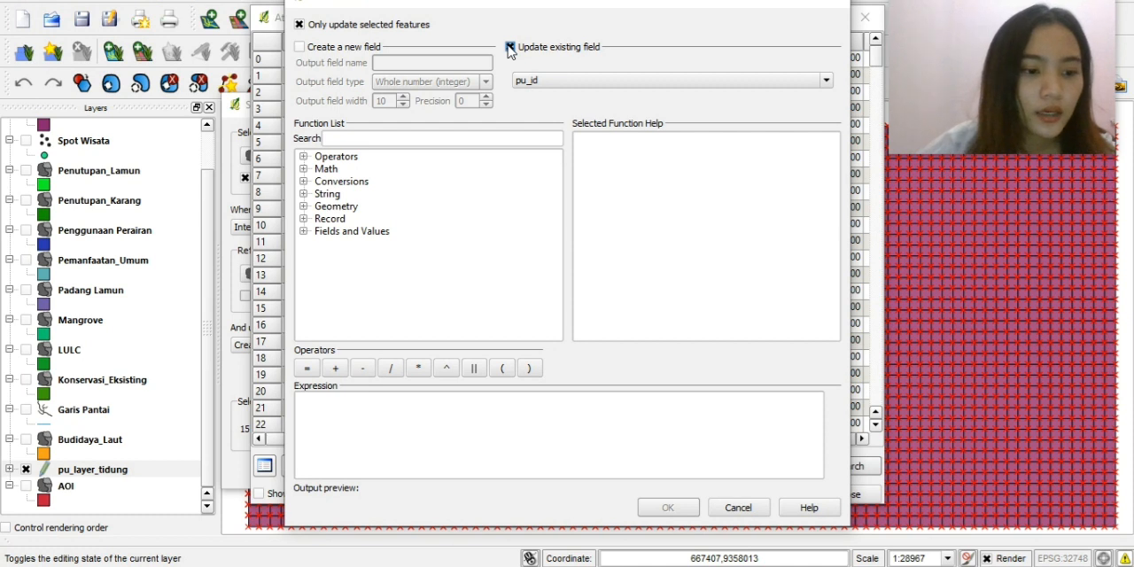
pyautogui.click(593, 83)
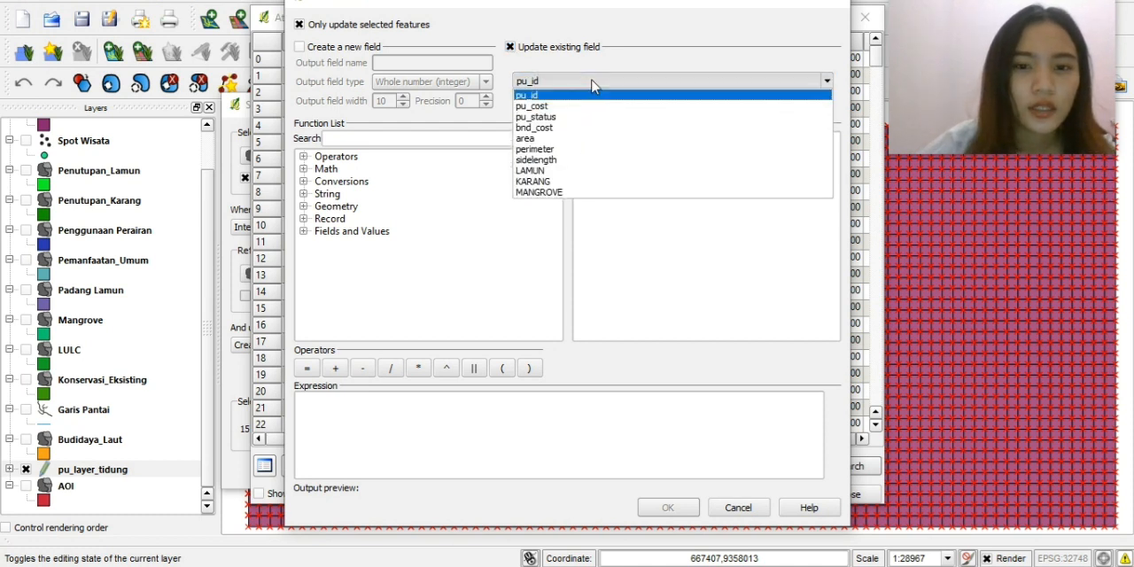
pyautogui.click(573, 117)
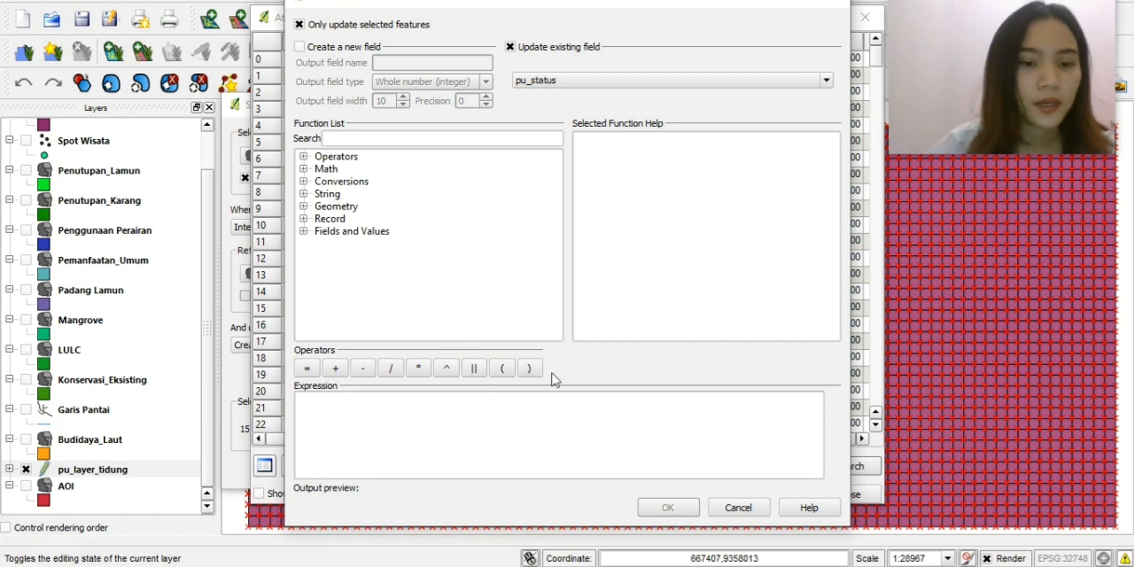
pyautogui.click(384, 408)
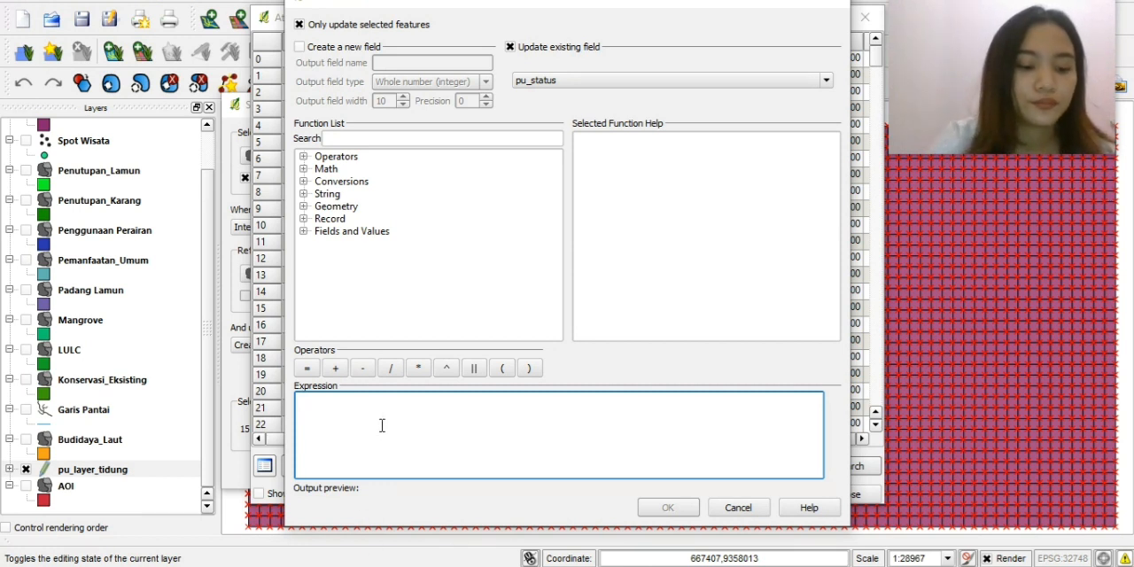
pyautogui.write('1')
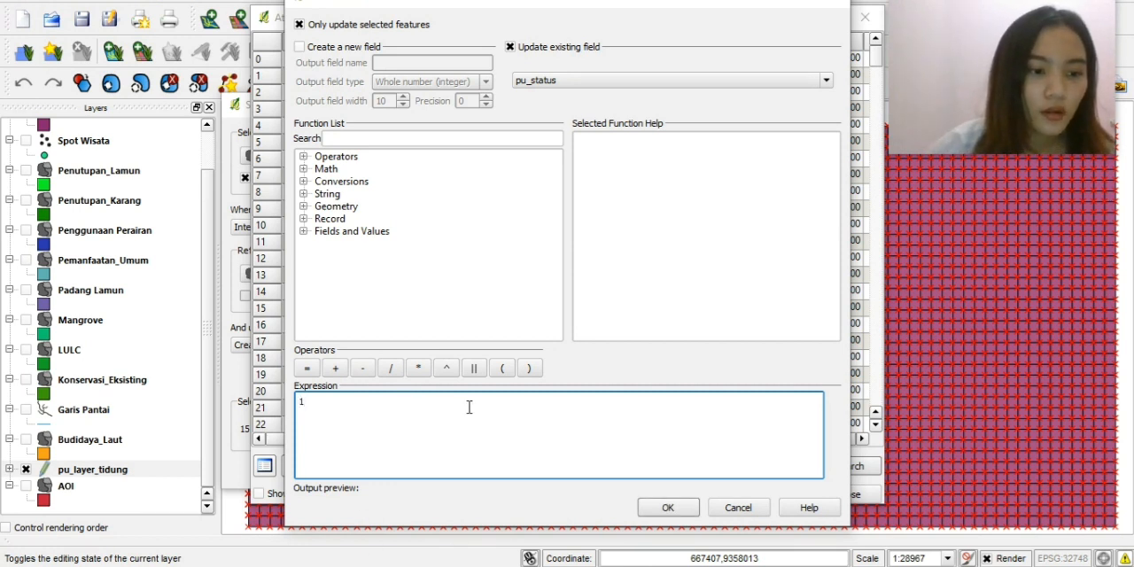
pyautogui.click(677, 507)
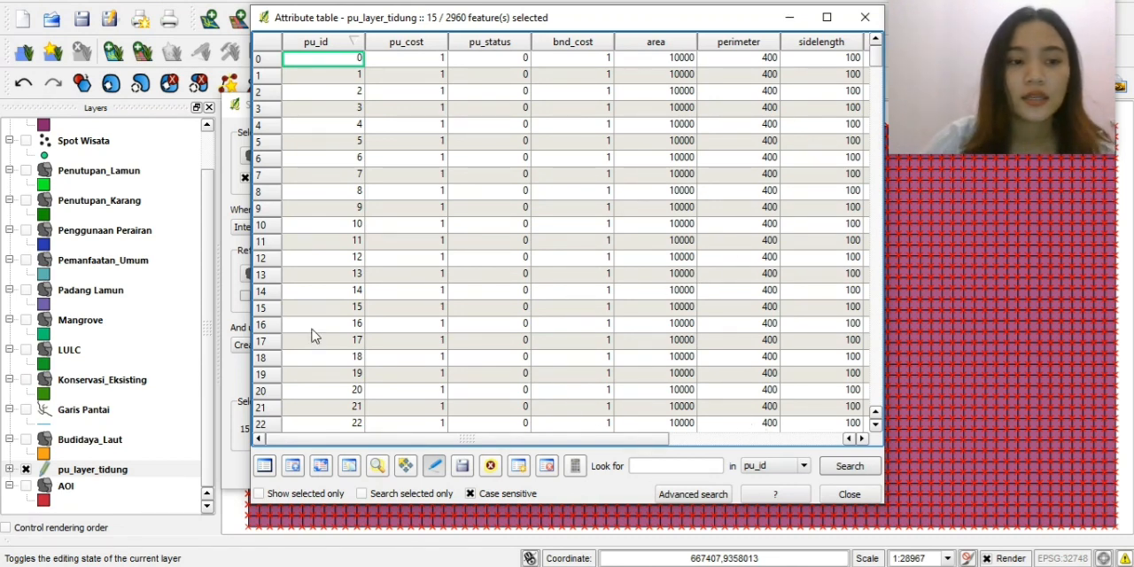
# Reorder the layers so that Penggunaan Perairan sits directly above Penutupan_Karang.
pyautogui.moveTo(69, 232); pyautogui.dragTo(74, 265)
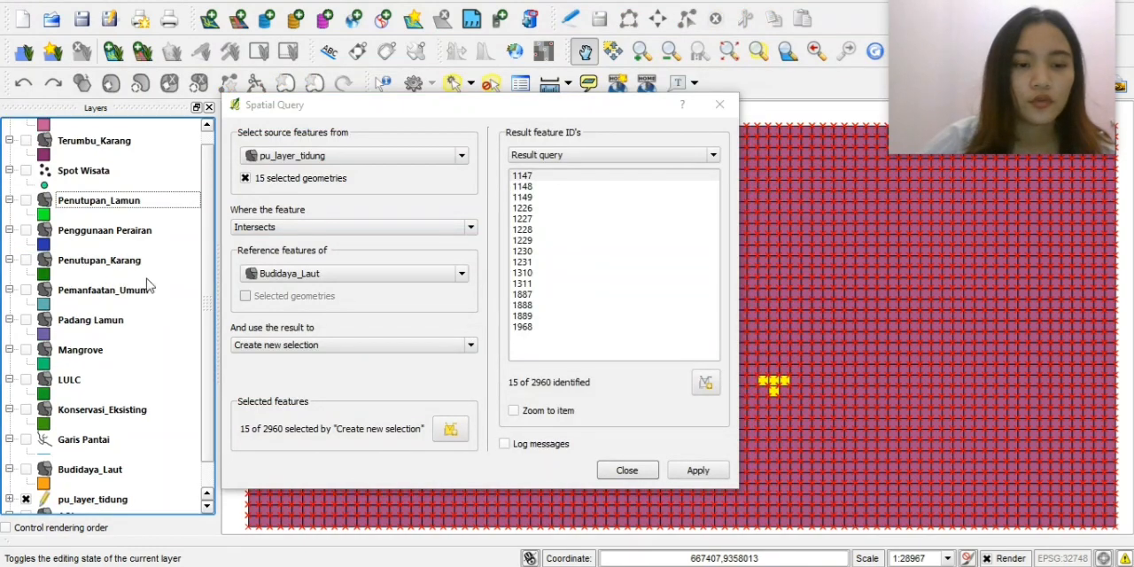
pyautogui.scroll(1, 210, 316)
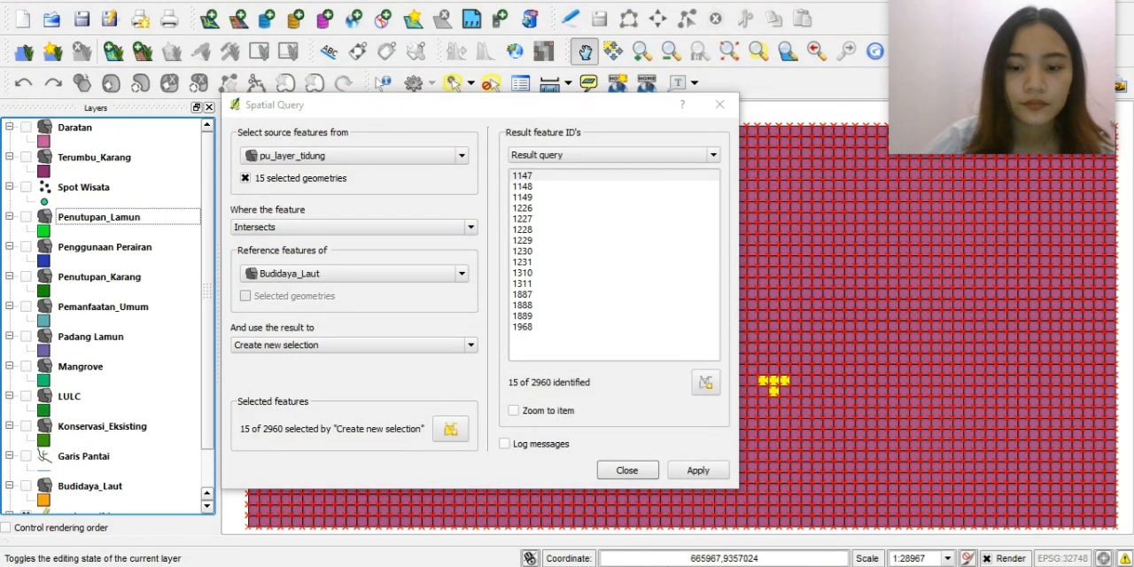
pyautogui.moveTo(748, 518)
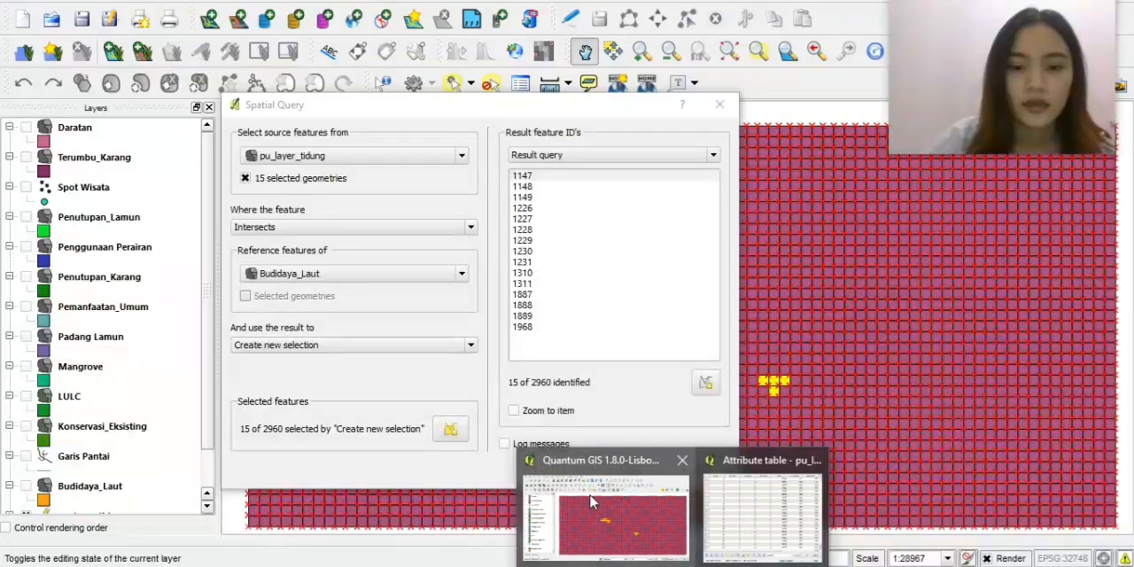
pyautogui.click(381, 227)
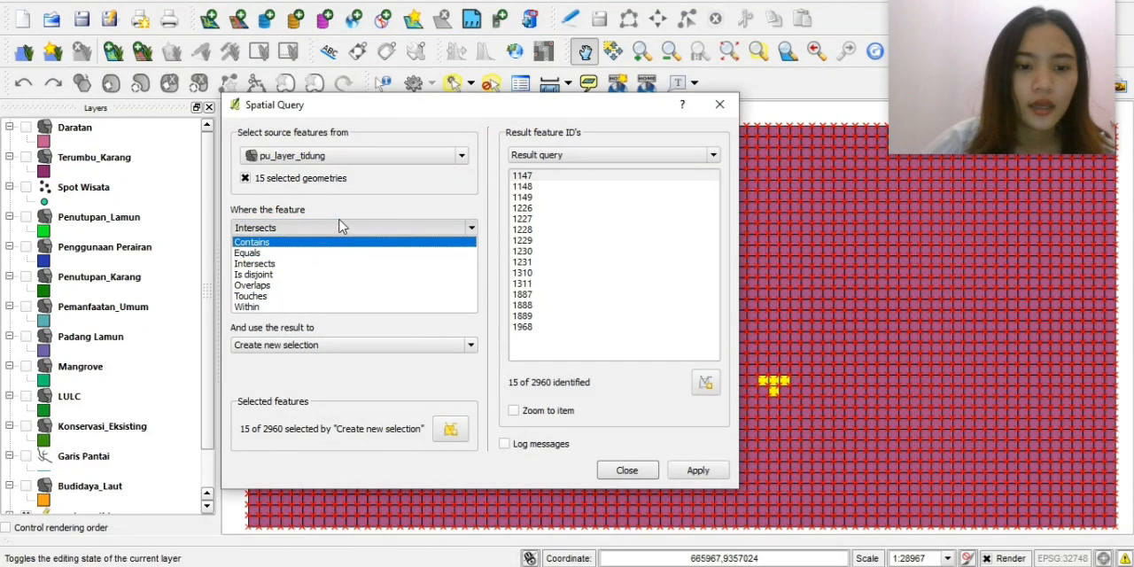
pyautogui.click(342, 227)
pyautogui.click(460, 280)
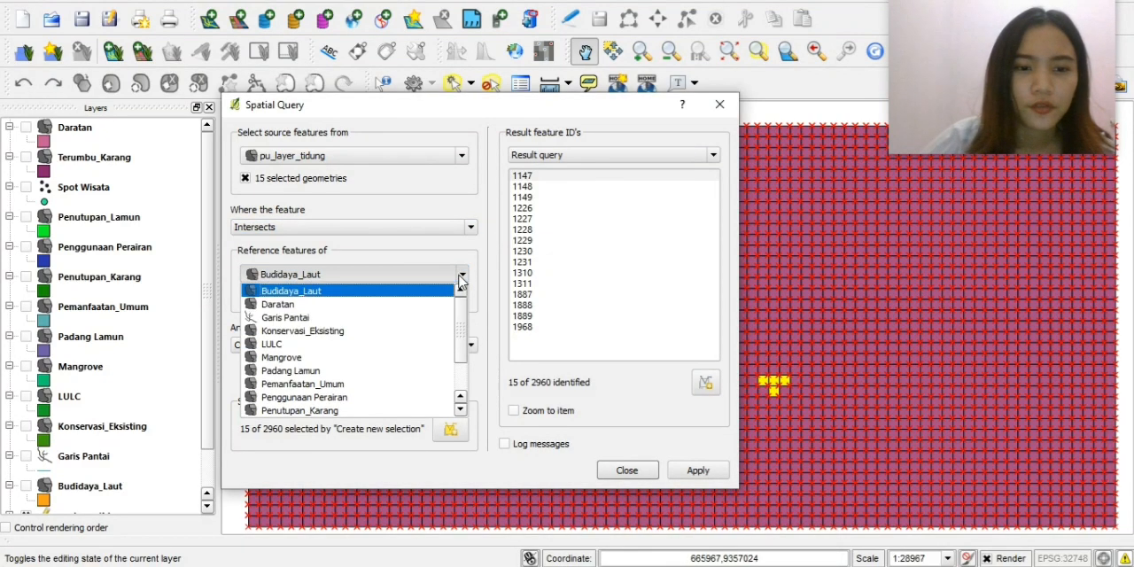
pyautogui.click(398, 334)
pyautogui.click(350, 275)
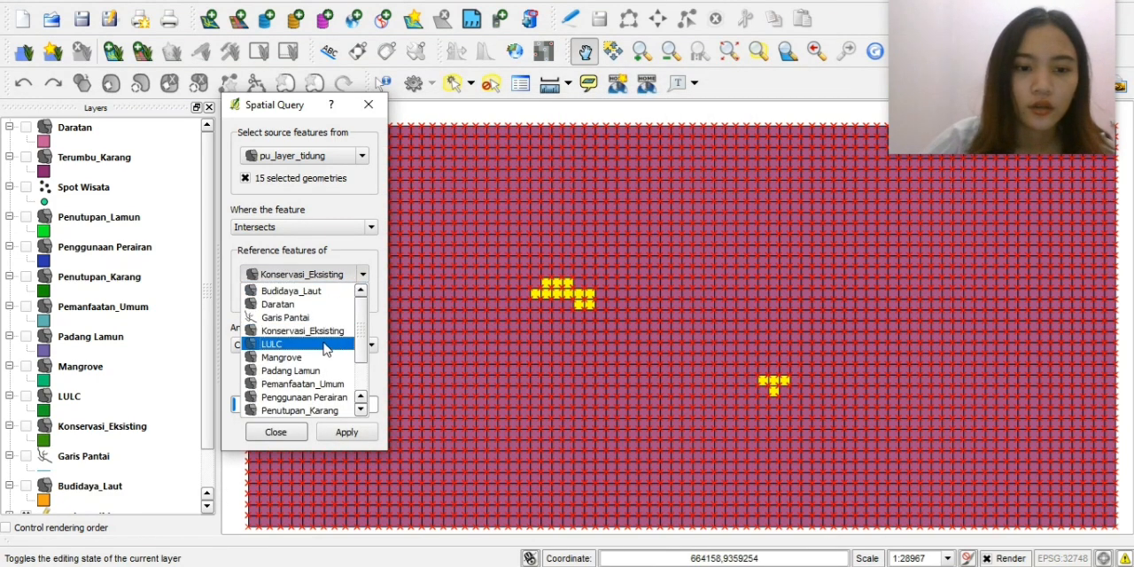
pyautogui.click(324, 345)
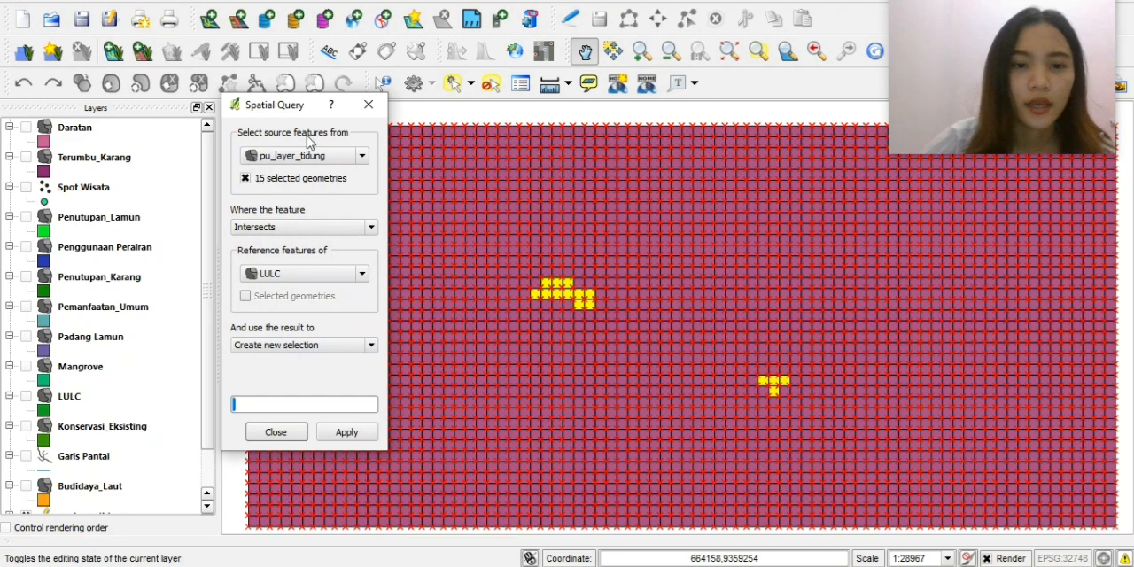
pyautogui.click(369, 107)
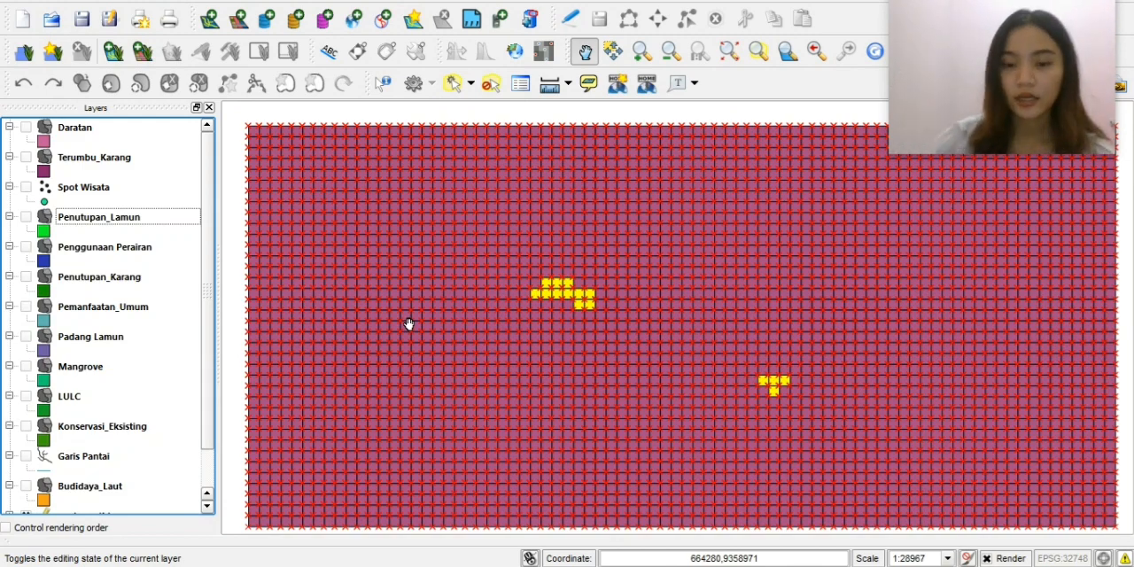
pyautogui.click(923, 91)
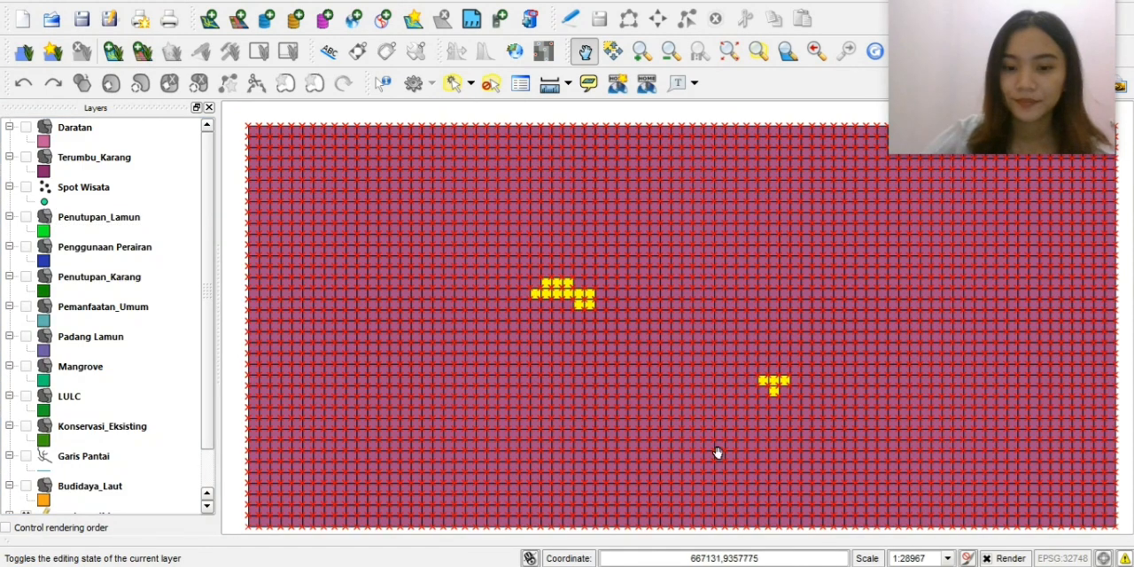
pyautogui.moveTo(593, 566)
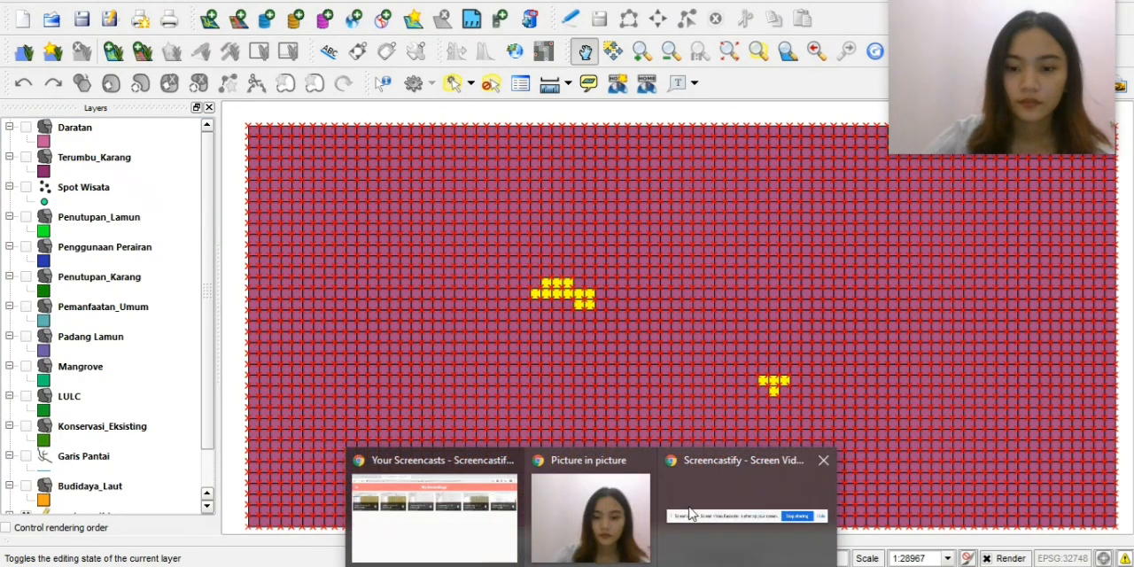
# Return to the pu_layer_tidung attribute table in Quantum GIS and sort its rows by pu_status in descending order.
pyautogui.click(706, 510)
pyautogui.moveTo(678, 565)
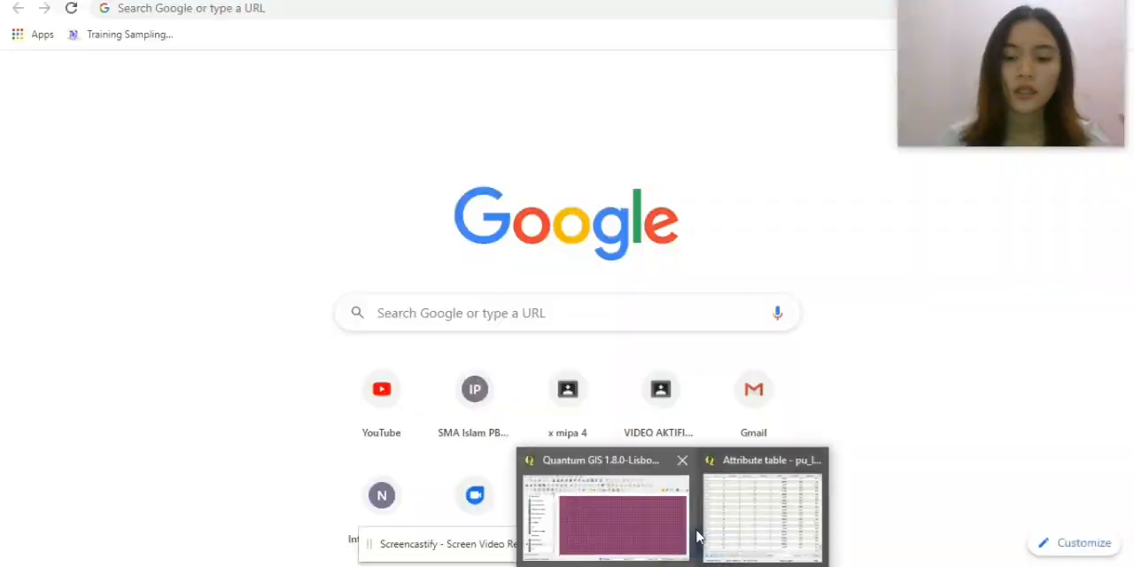
pyautogui.click(684, 526)
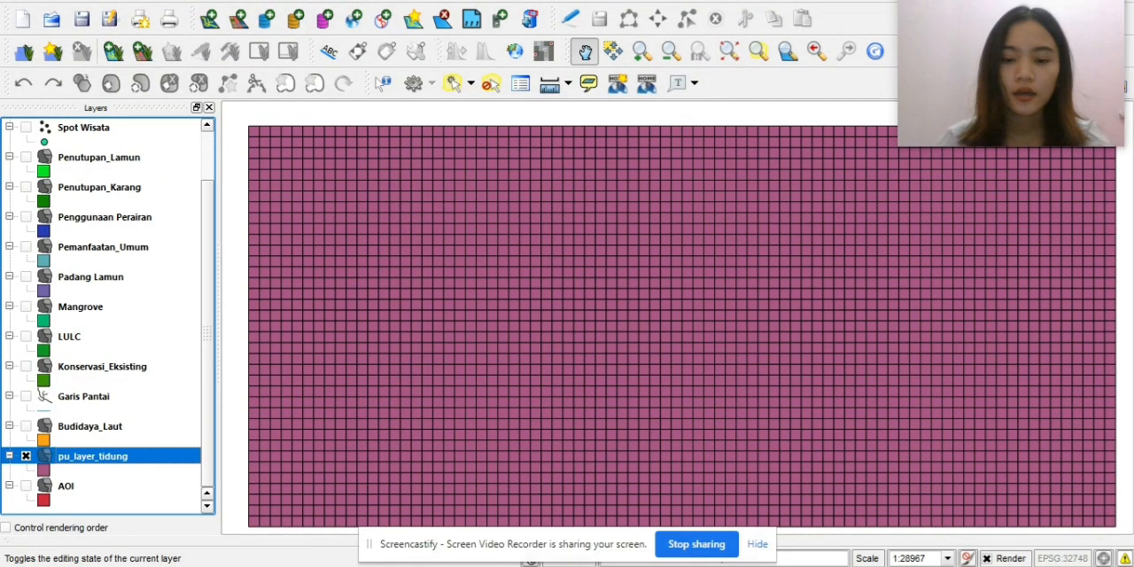
pyautogui.moveTo(678, 566)
pyautogui.click(743, 528)
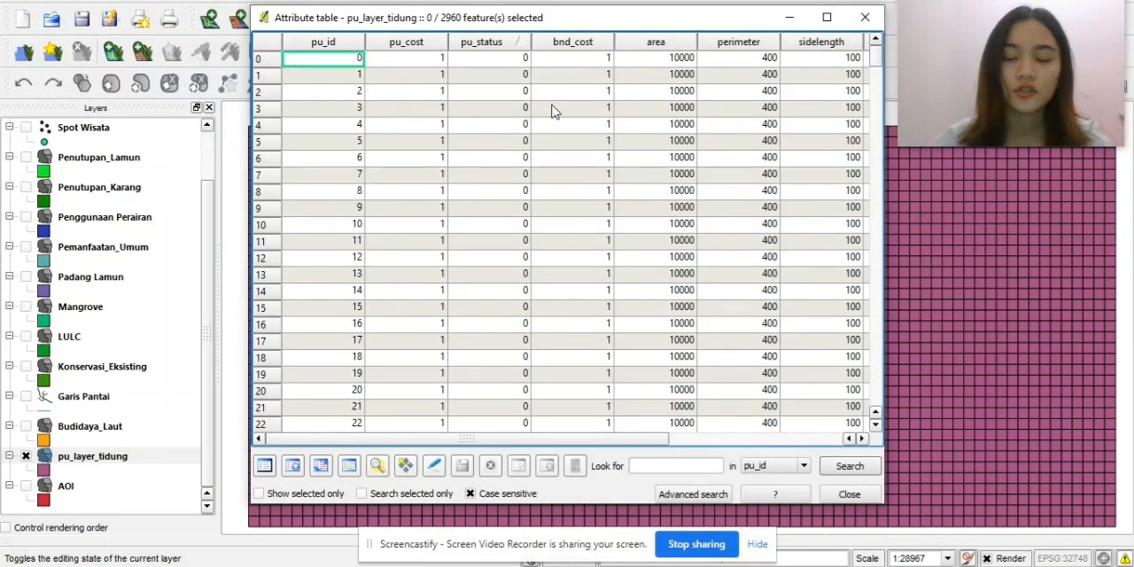
pyautogui.click(490, 46)
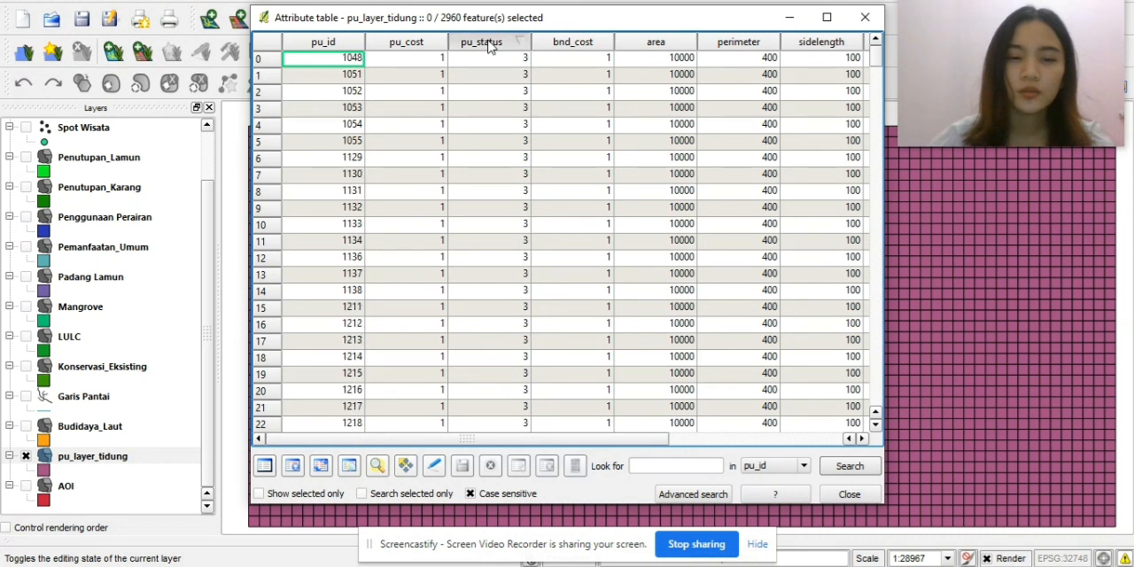
pyautogui.click(490, 46)
pyautogui.click(490, 46)
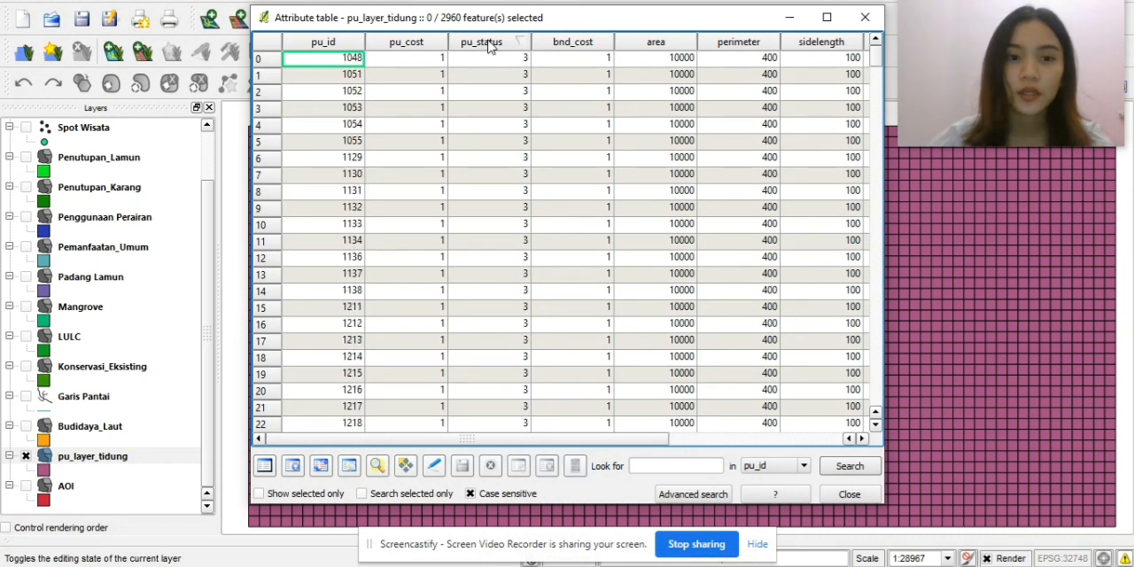
pyautogui.click(490, 46)
pyautogui.click(490, 46)
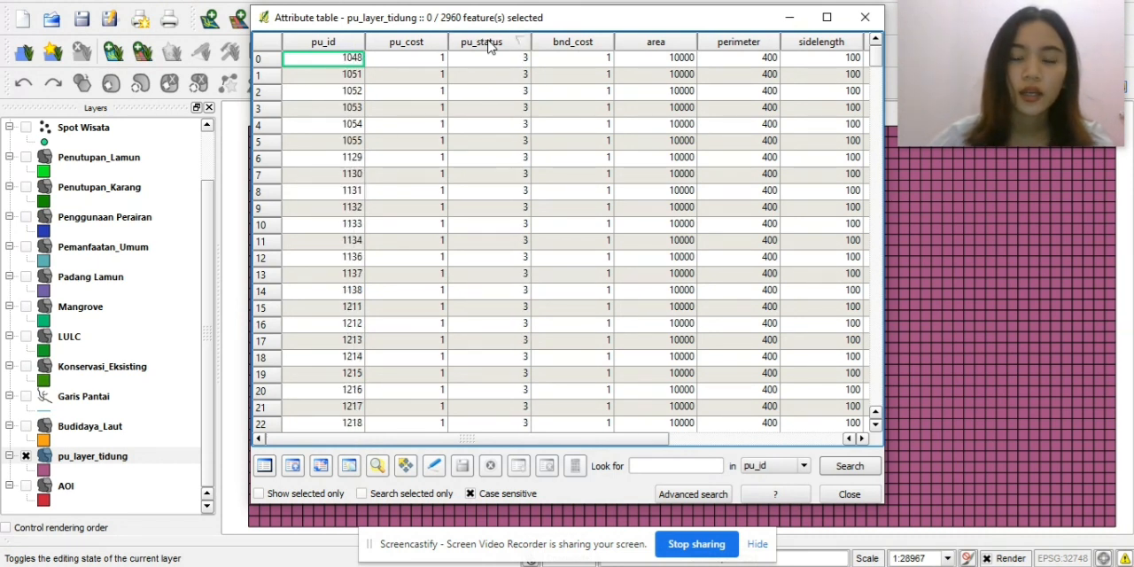
# Select all planning units with a nonzero pu_status, excluding the rows with status 0, and close the attribute table.
pyautogui.moveTo(259, 59); pyautogui.dragTo(452, 285)
pyautogui.scroll(-20, 573, 298)
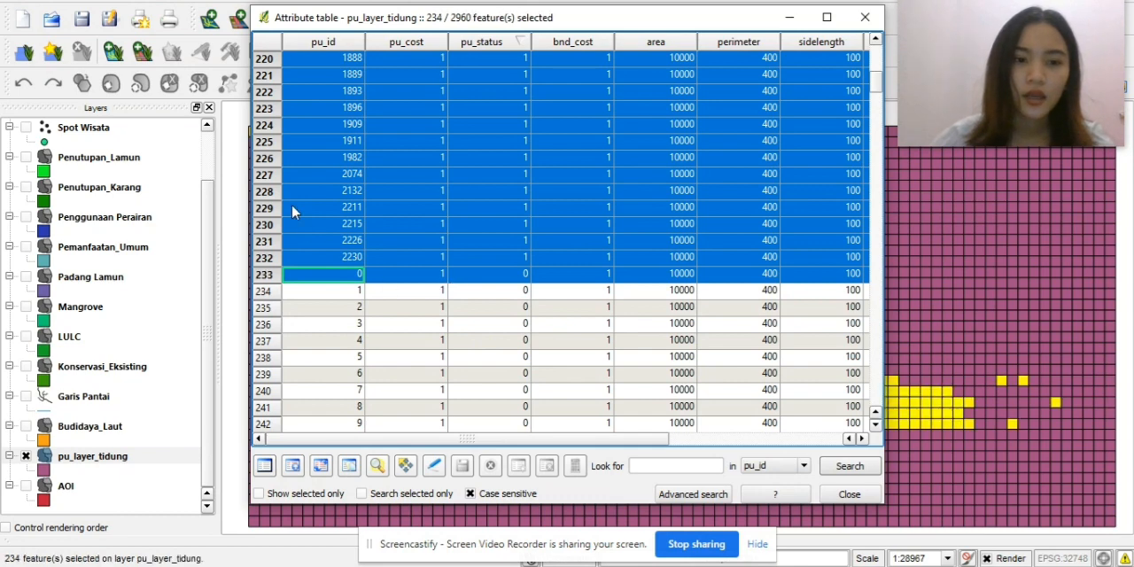
pyautogui.scroll(20, 266, 229)
pyautogui.scroll(15, 264, 229)
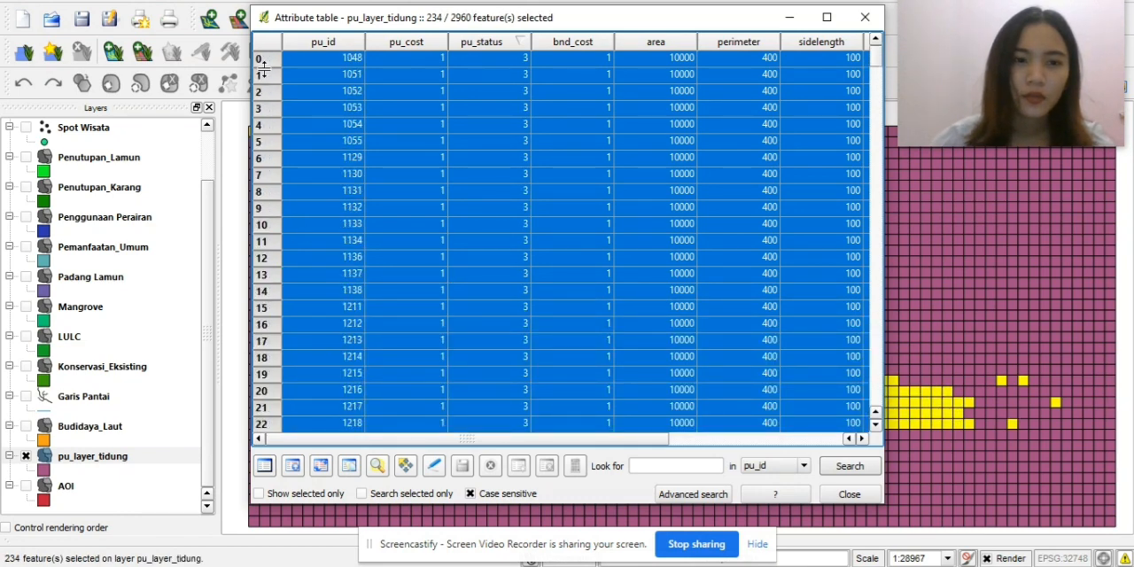
pyautogui.moveTo(268, 58); pyautogui.dragTo(434, 263)
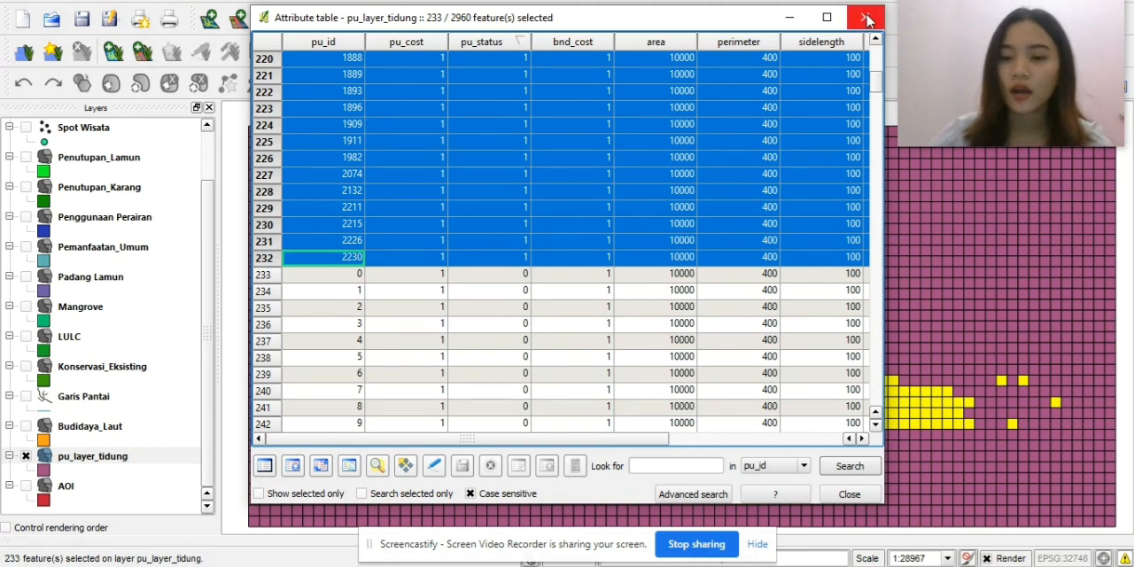
pyautogui.click(842, 493)
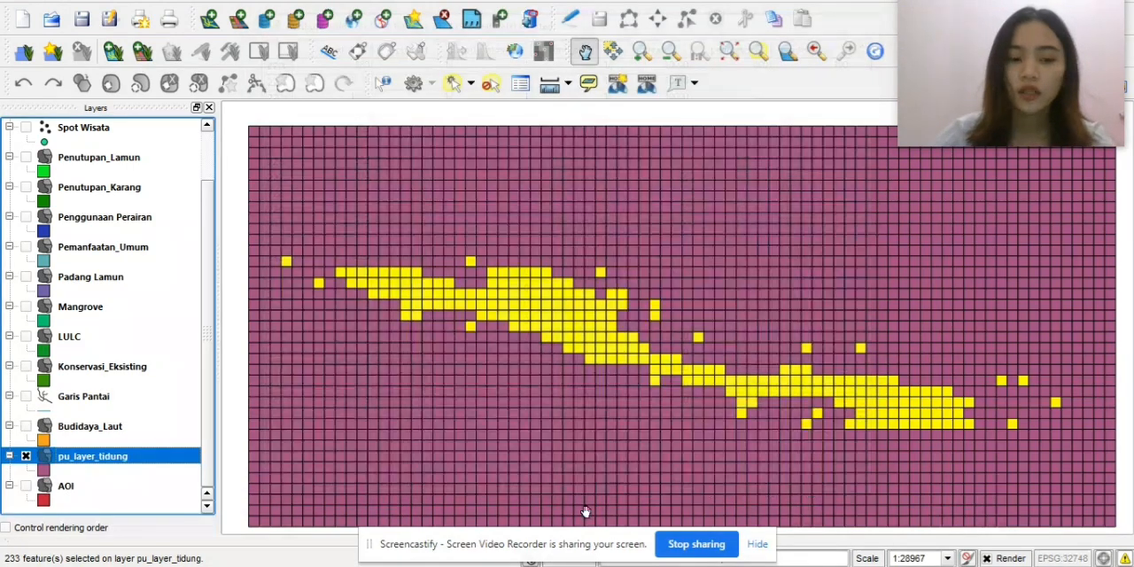
# Switch to File Explorer, examine the SIMULASI 50% folder structure and its PU subfolder, and return to Quantum GIS.
pyautogui.hotkey('alt', 'Tab')
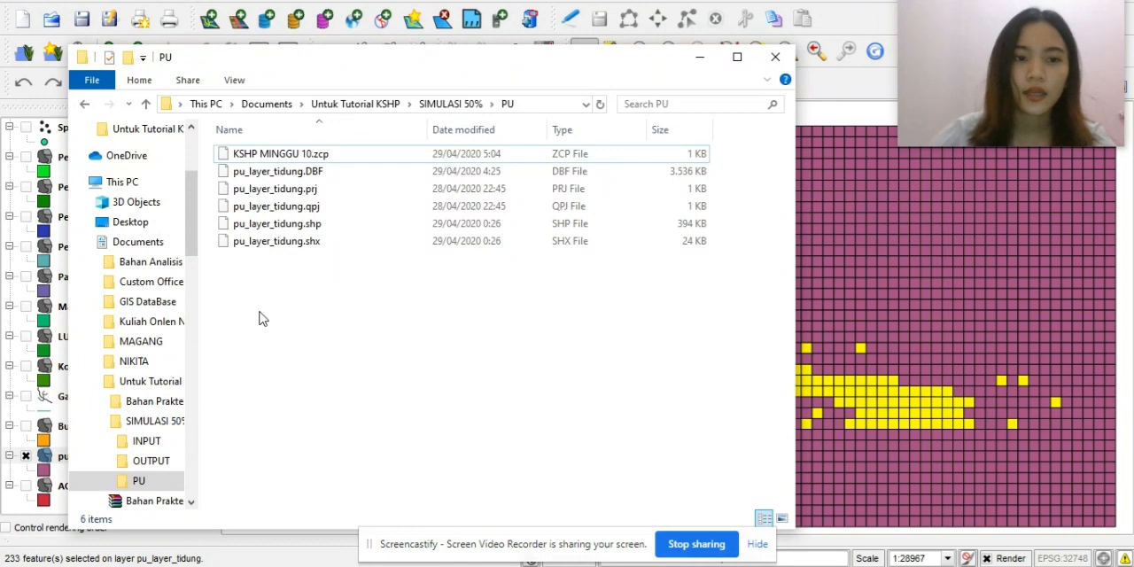
pyautogui.click(84, 105)
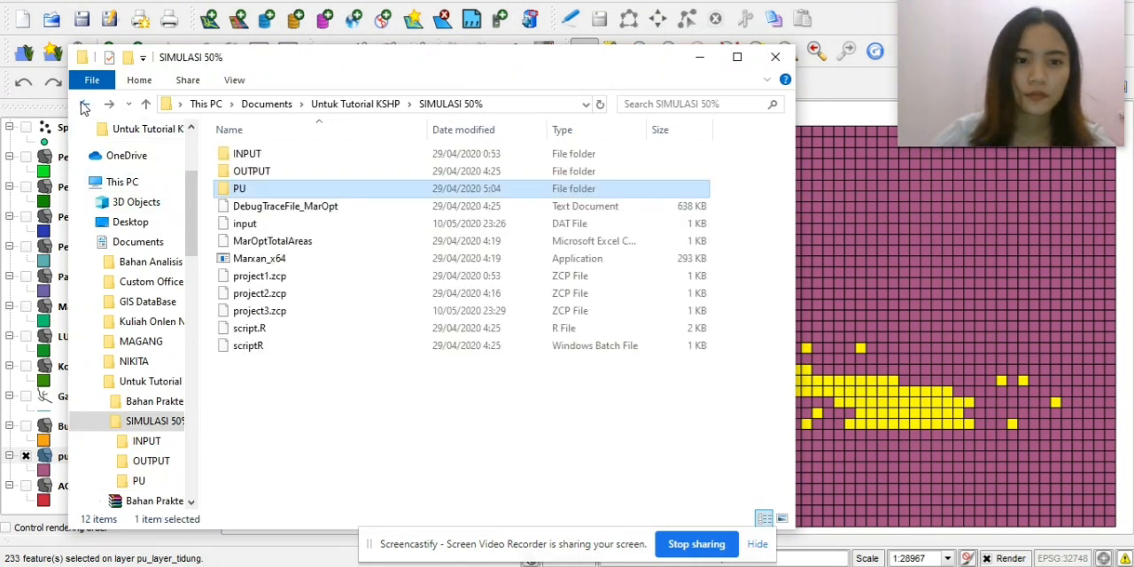
pyautogui.click(85, 104)
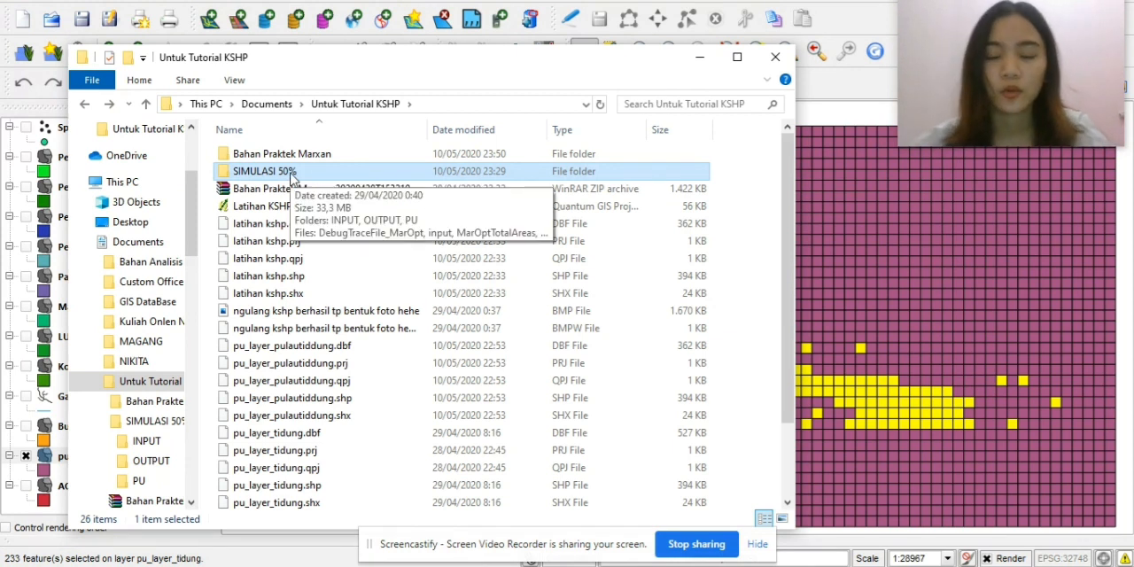
pyautogui.doubleClick(291, 173)
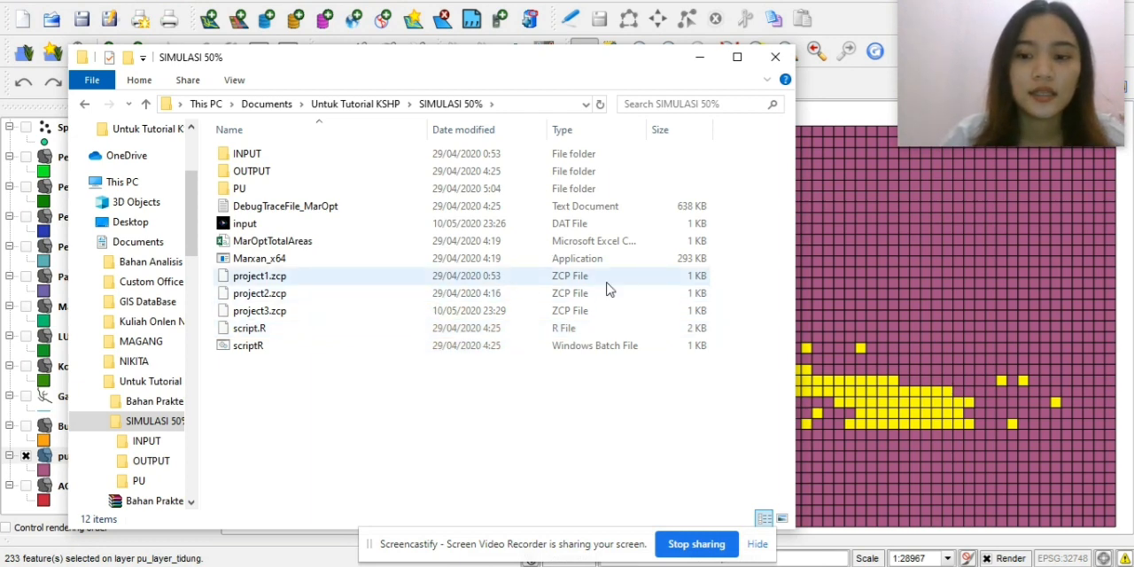
pyautogui.click(829, 257)
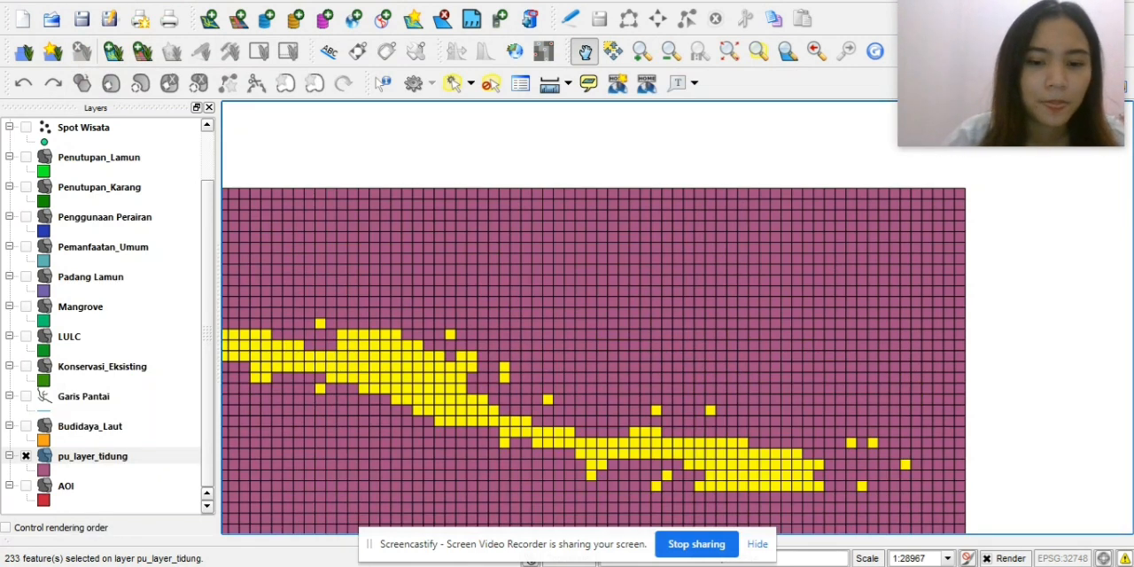
pyautogui.hotkey('alt', 'Tab')
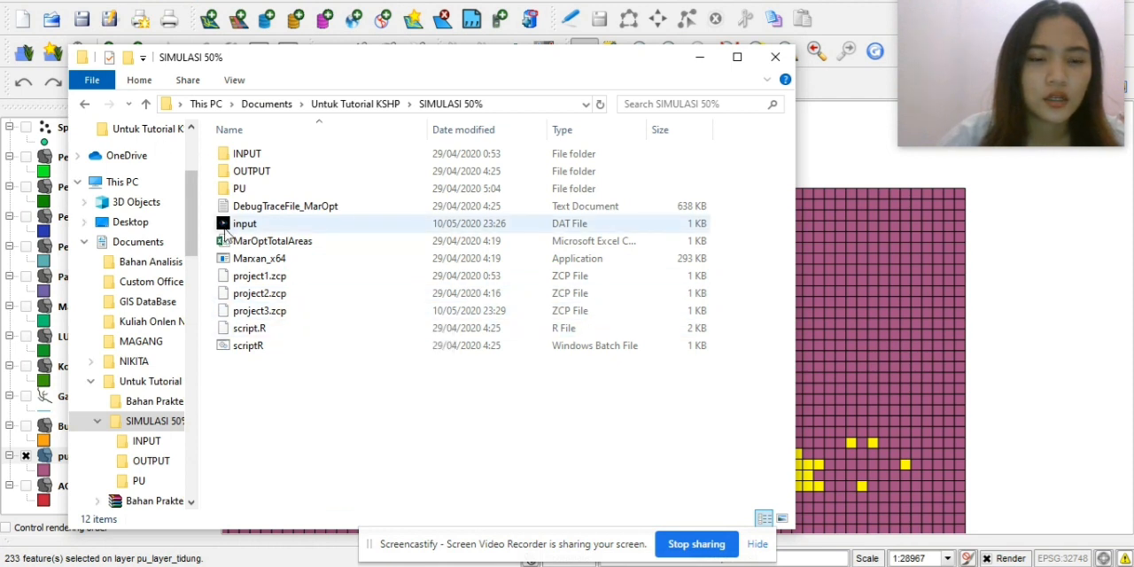
pyautogui.doubleClick(240, 187)
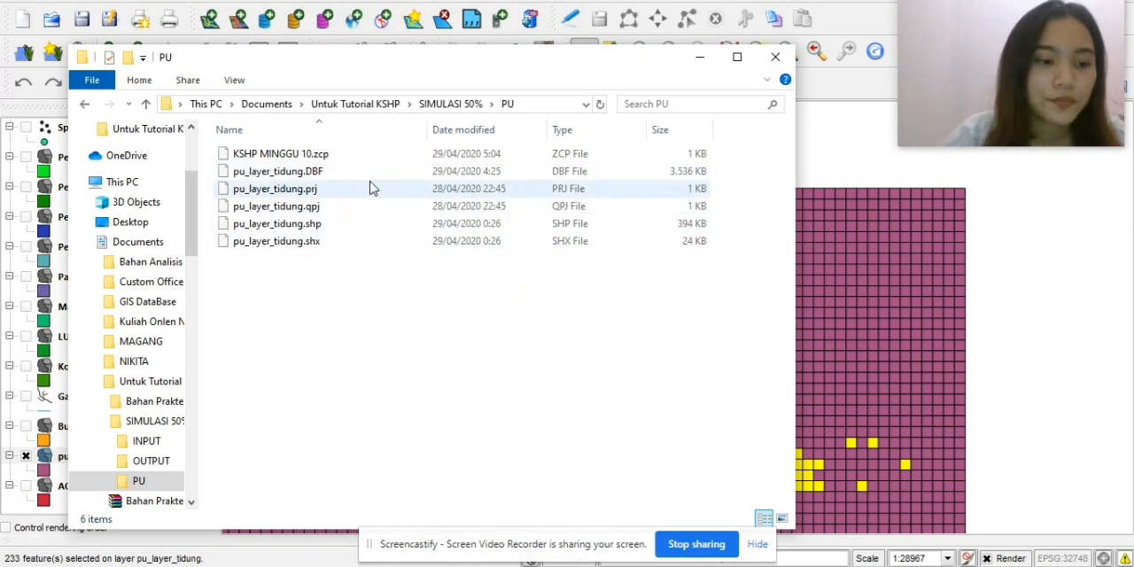
pyautogui.click(549, 566)
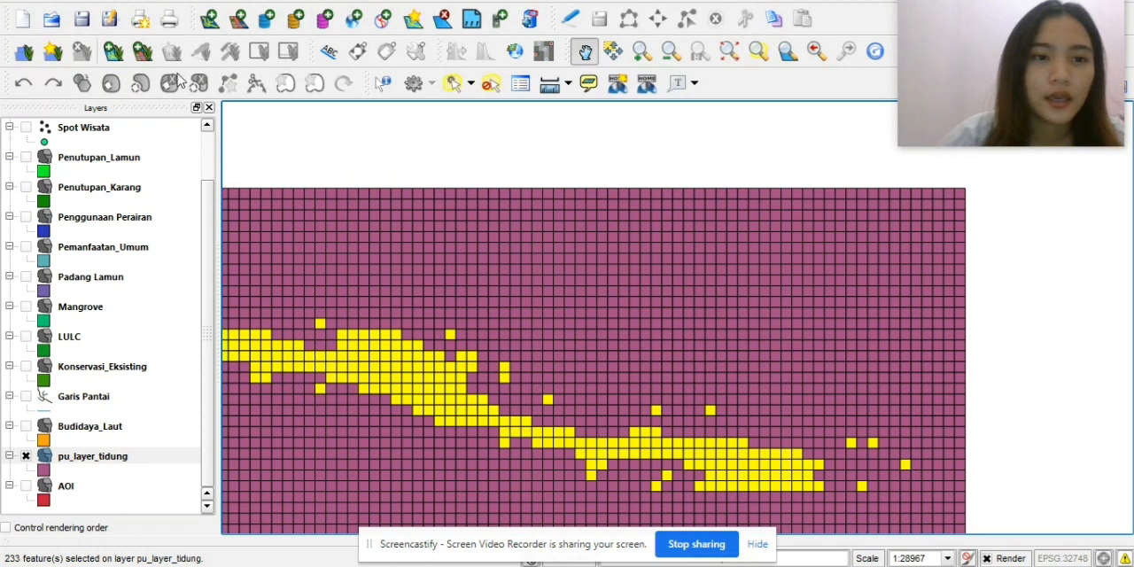
# Start Qmarxan's Export to Marxan and choose pu_layer_tidung as the planning grid with pu_id as its ID field.
pyautogui.click(203, 2)
pyautogui.moveTo(255, 79)
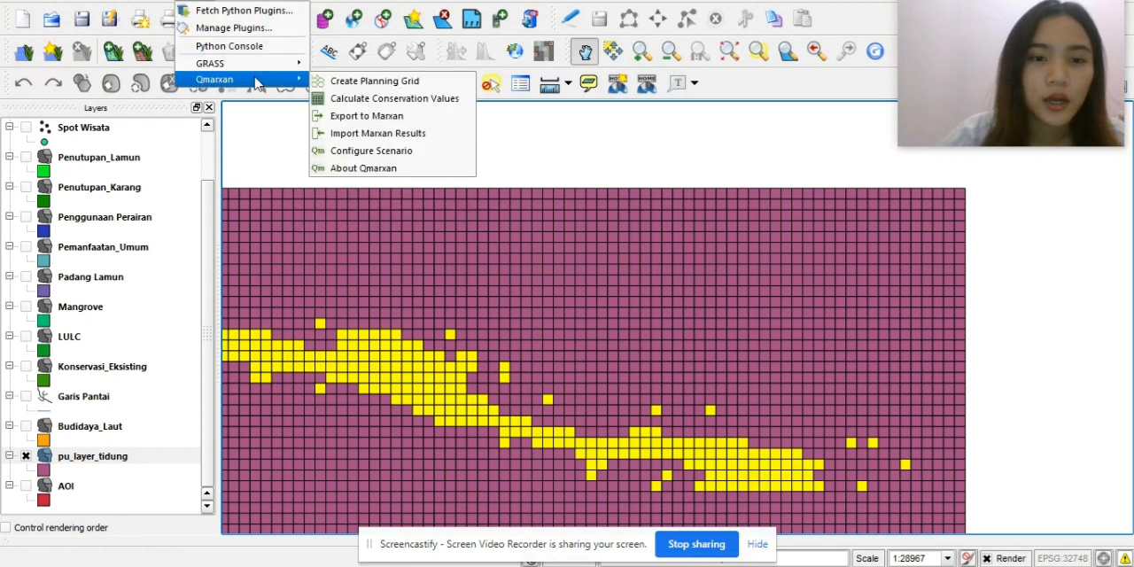
pyautogui.click(383, 116)
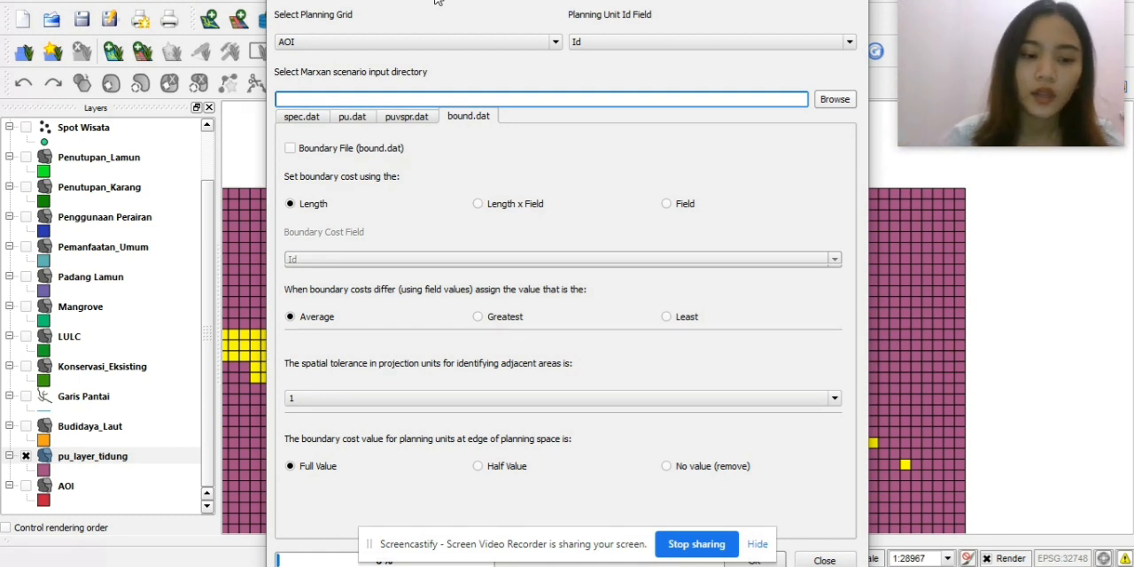
pyautogui.click(478, 46)
pyautogui.scroll(-1, 424, 114)
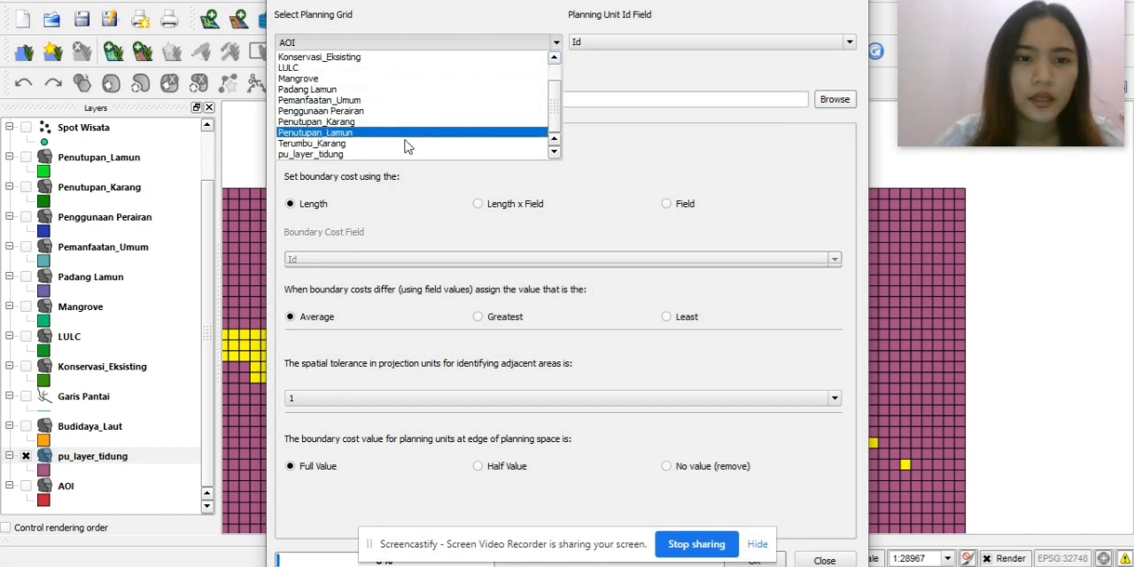
pyautogui.click(409, 154)
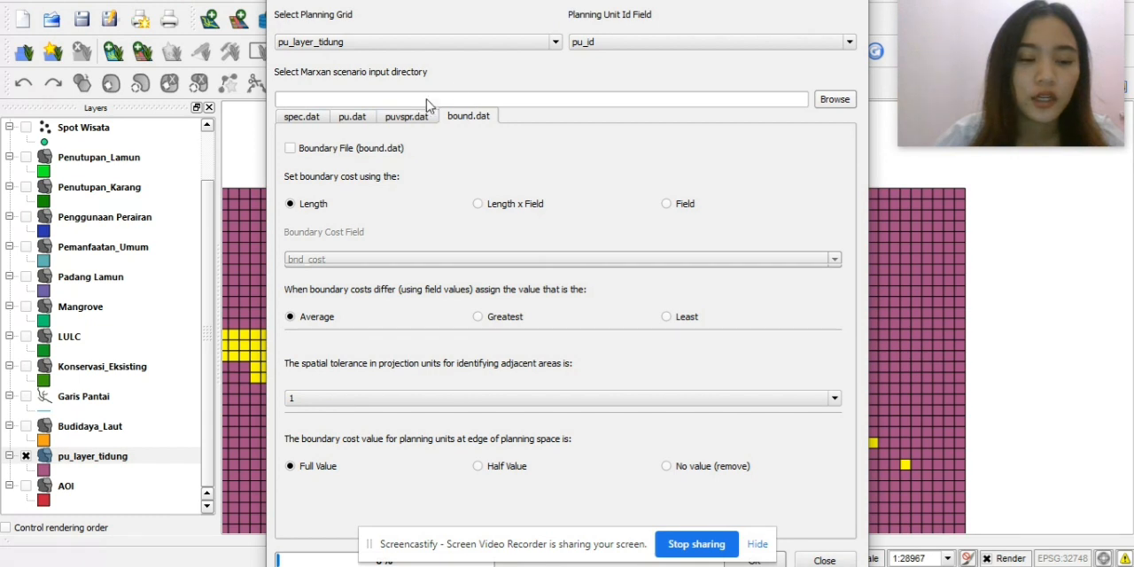
# Set the Marxan scenario input directory to the INPUT folder inside Documents/Untuk Tutorial KSHP/SIMULASI 50%.
pyautogui.click(828, 102)
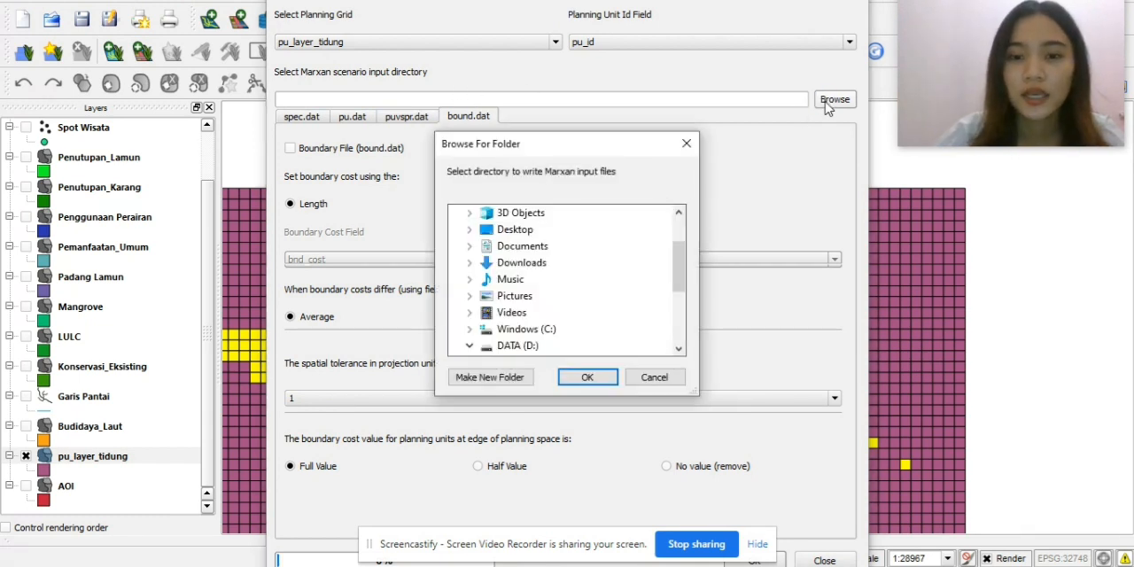
pyautogui.doubleClick(514, 247)
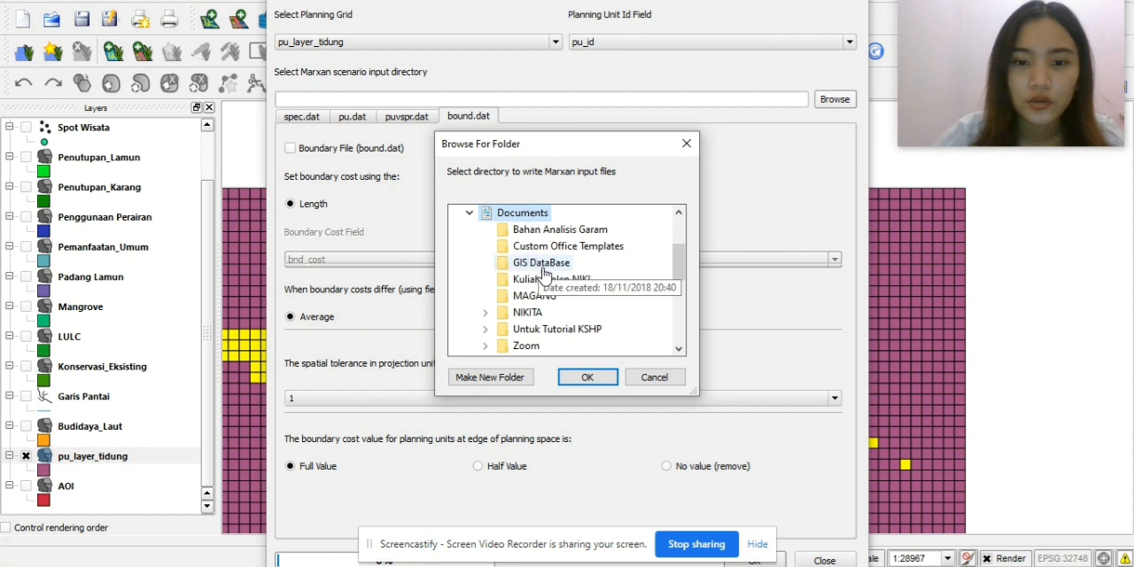
pyautogui.doubleClick(538, 330)
pyautogui.scroll(-3, 567, 346)
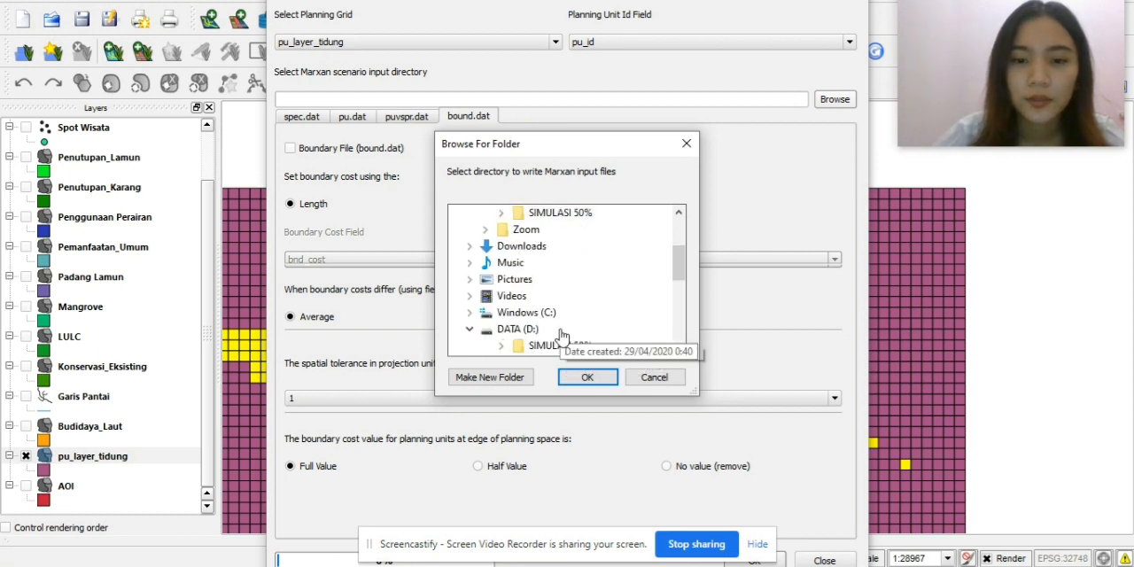
pyautogui.scroll(3, 567, 345)
pyautogui.scroll(-1, 676, 268)
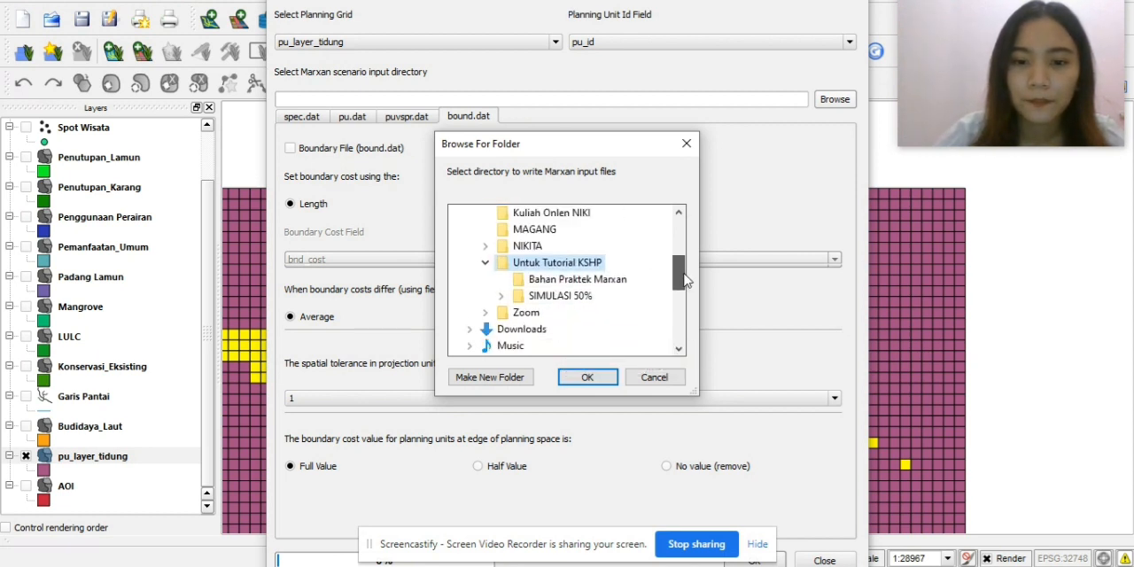
pyautogui.doubleClick(578, 298)
pyautogui.click(560, 312)
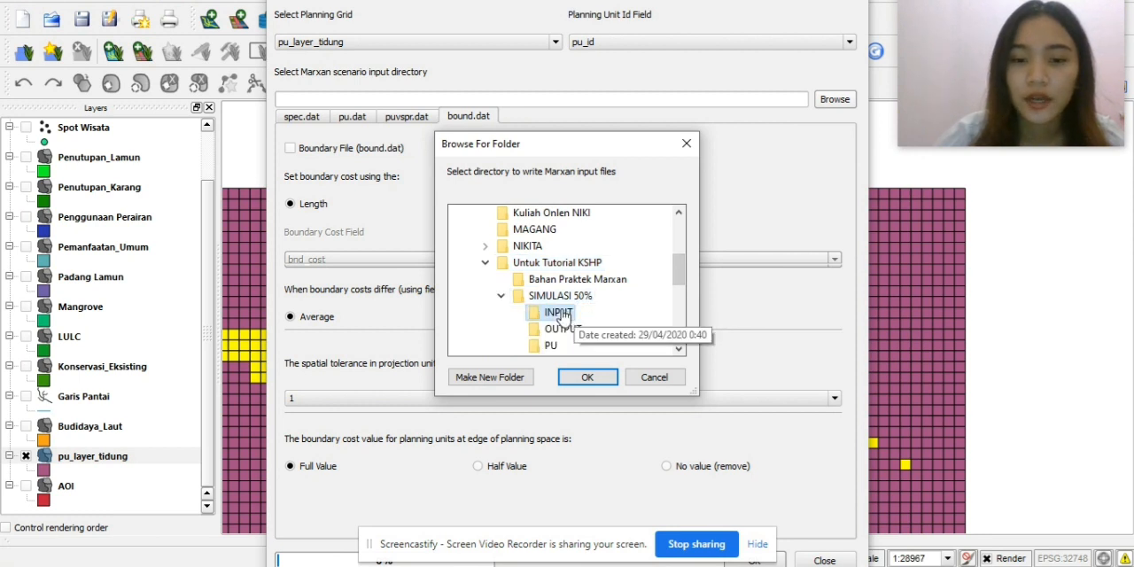
pyautogui.click(588, 377)
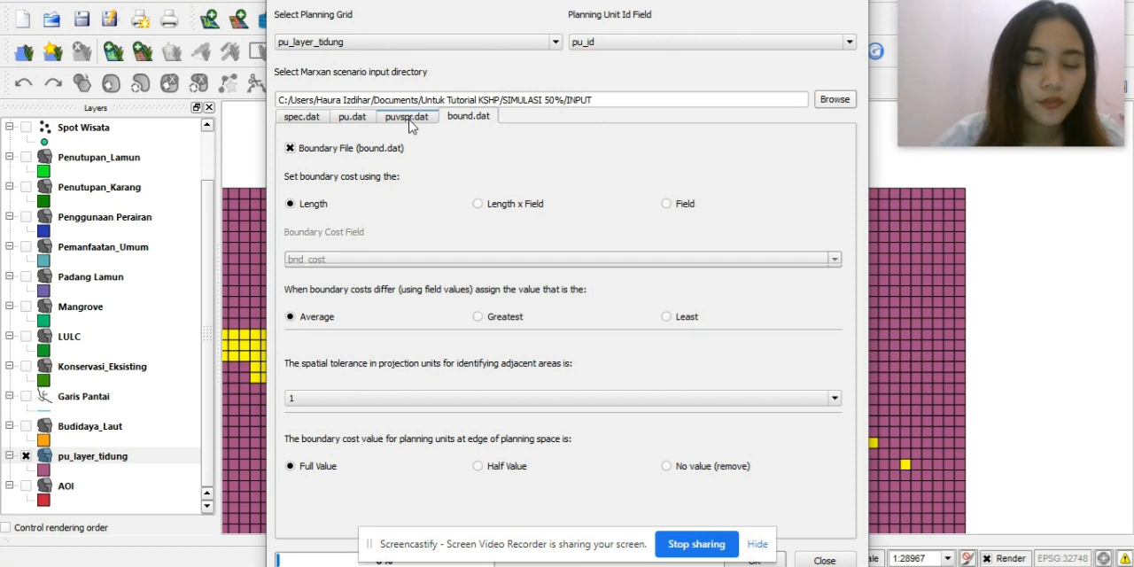
# Enable the boundary (bound.dat), planning units vs species (puvspr.dat) and planning units (pu.dat) files for the export.
pyautogui.click(410, 120)
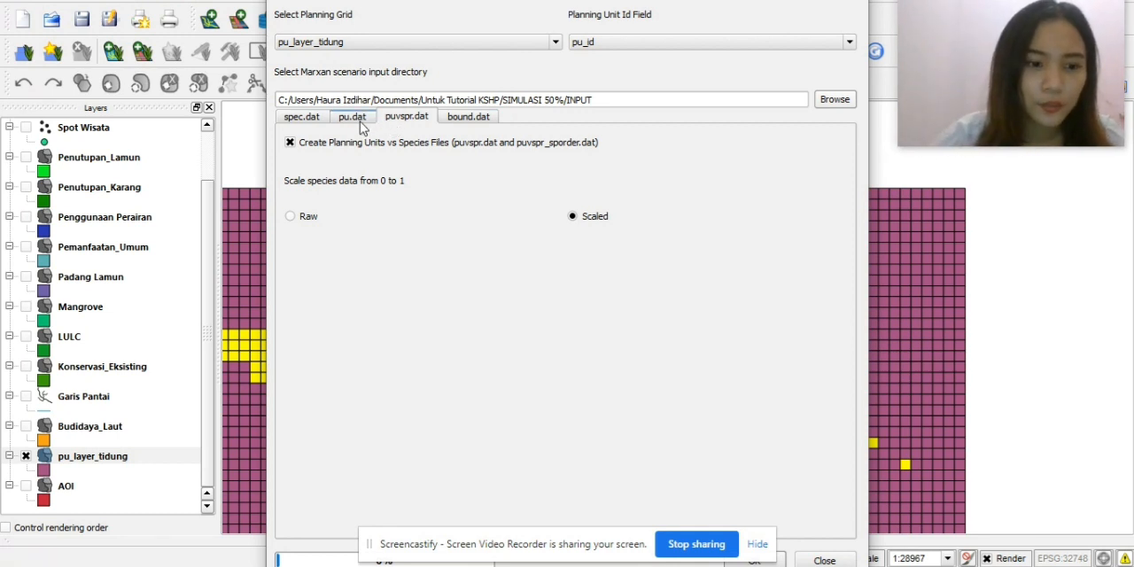
pyautogui.click(353, 117)
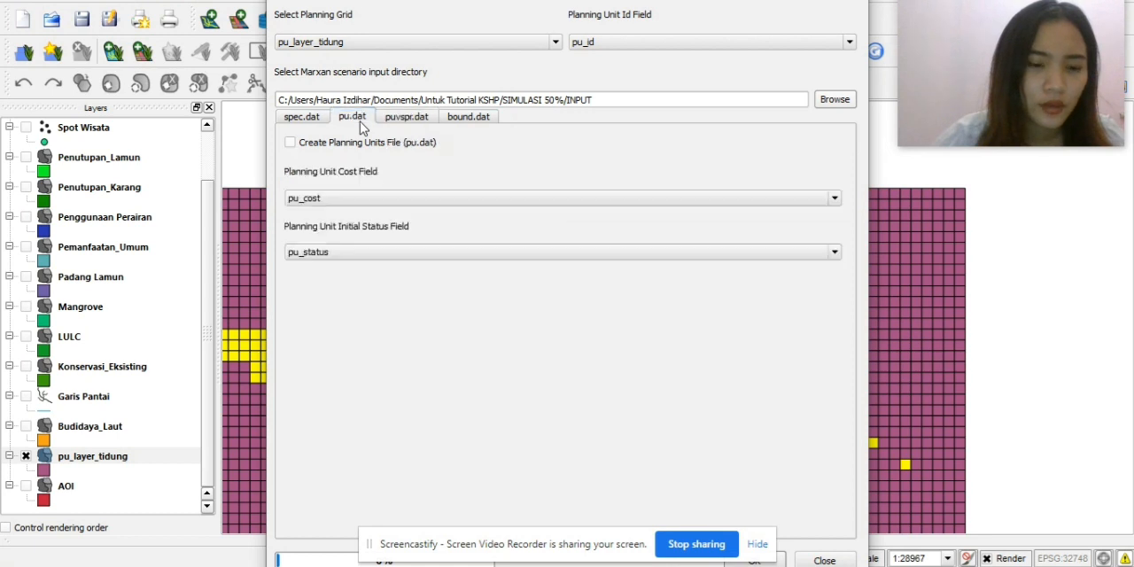
pyautogui.click(301, 147)
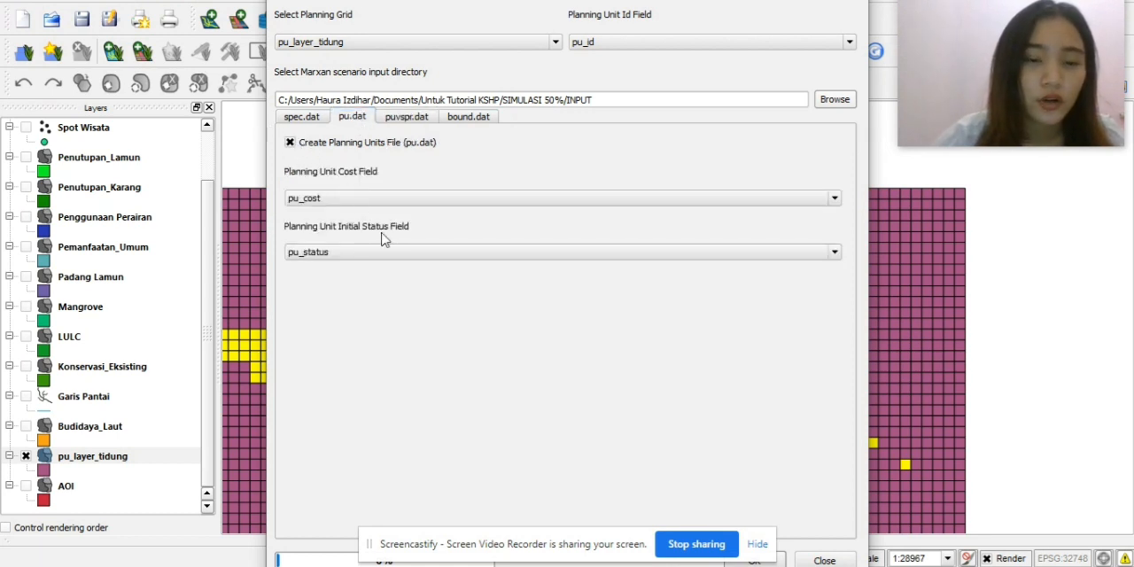
# Enable the species file (spec.dat) with only the LAMUN, KARANG and mangrove fields (7, 8 and 9) checked, and run the Marxan export.
pyautogui.click(311, 120)
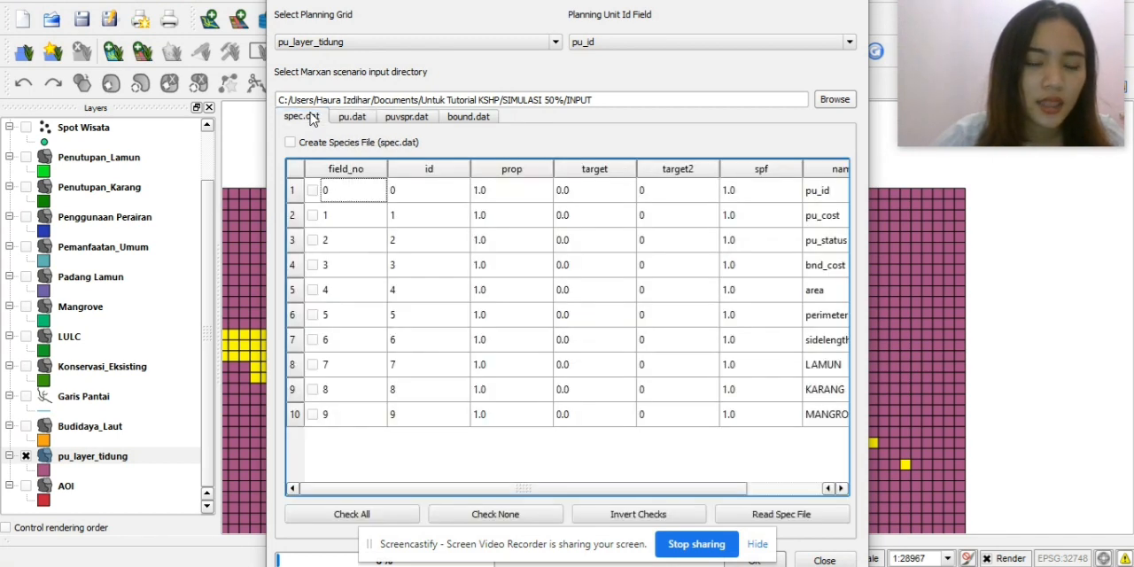
pyautogui.click(291, 143)
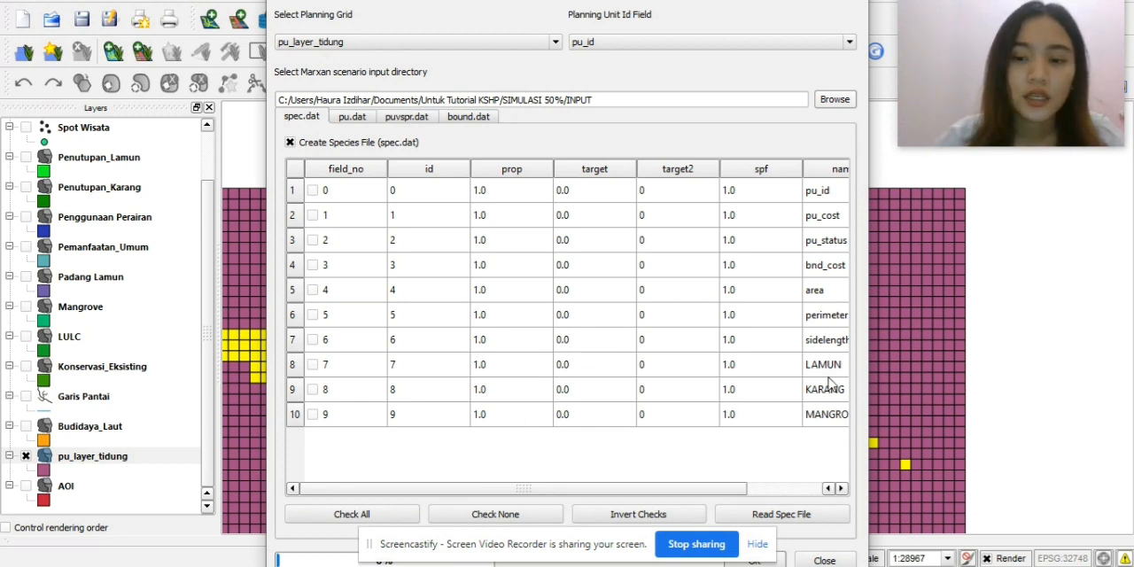
pyautogui.click(317, 366)
pyautogui.click(317, 390)
pyautogui.click(316, 415)
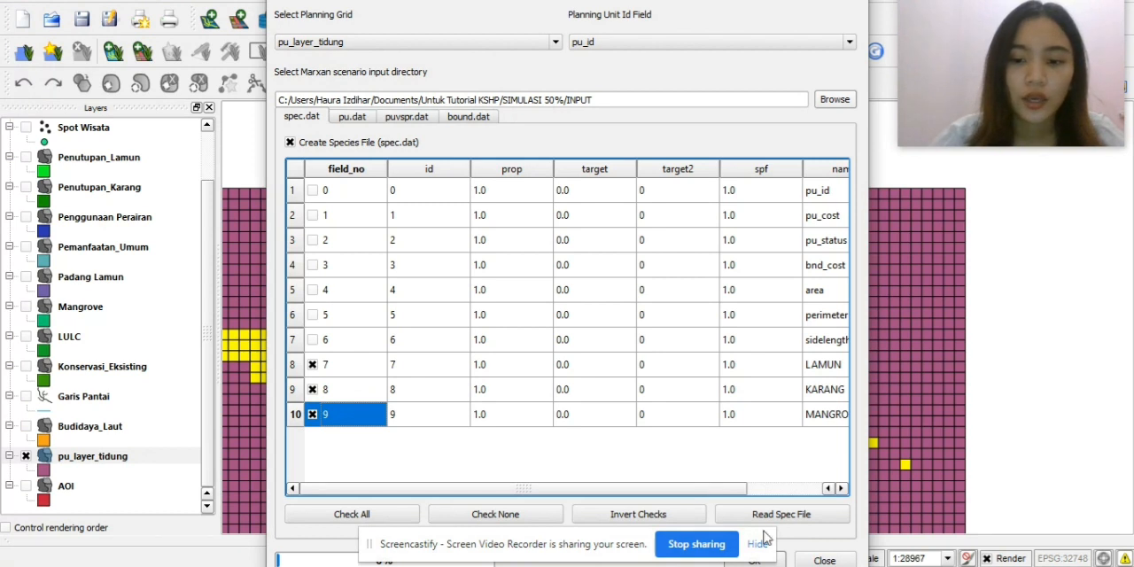
pyautogui.click(778, 563)
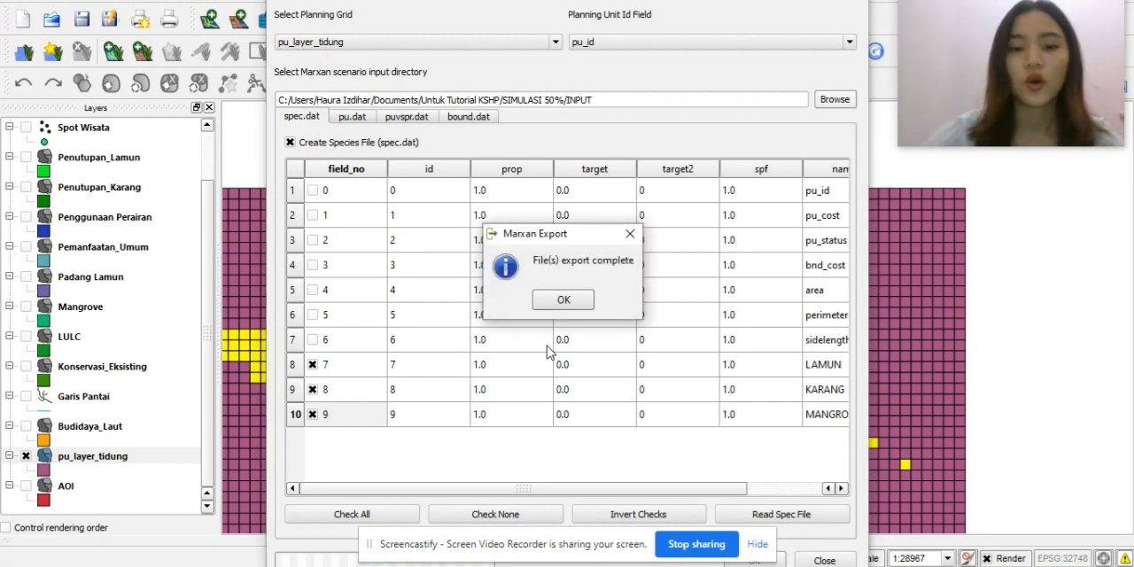
# Dismiss the finished Marxan export and close the export and conservation value calculation dialogs.
pyautogui.click(563, 301)
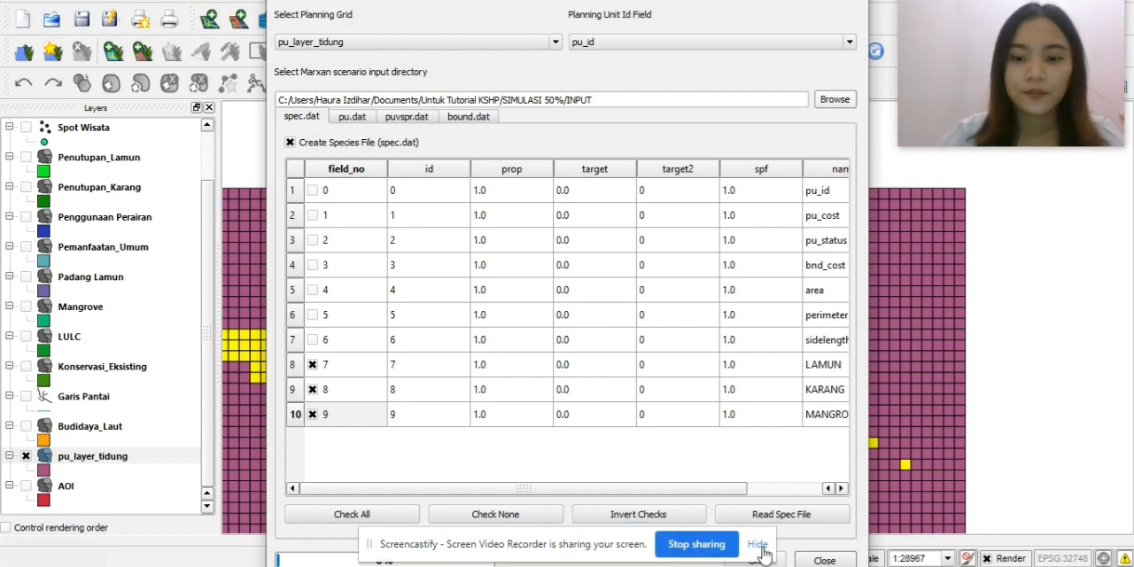
pyautogui.click(824, 560)
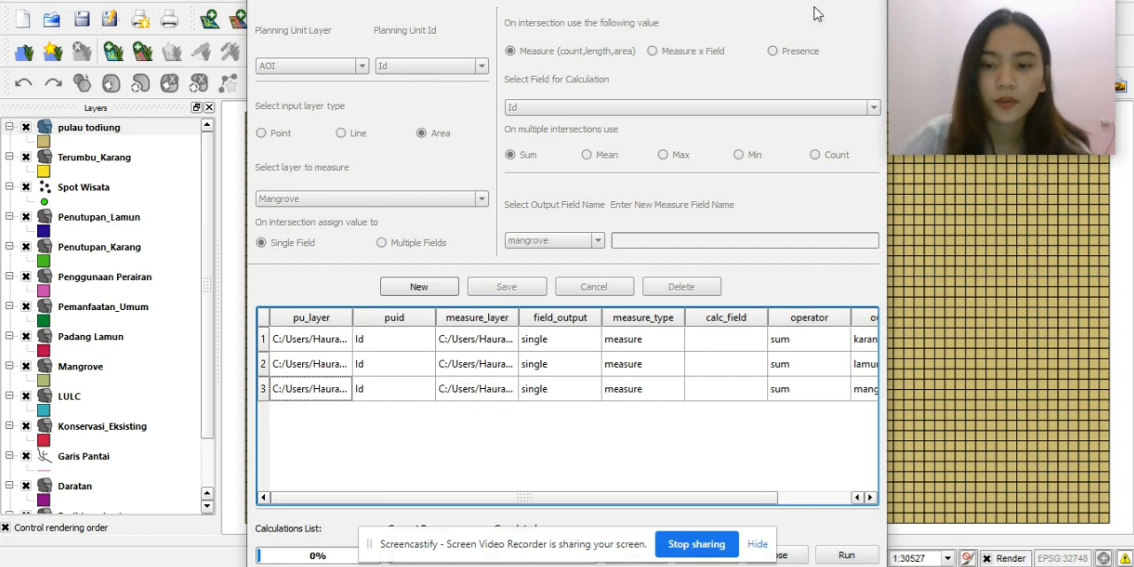
pyautogui.click(784, 555)
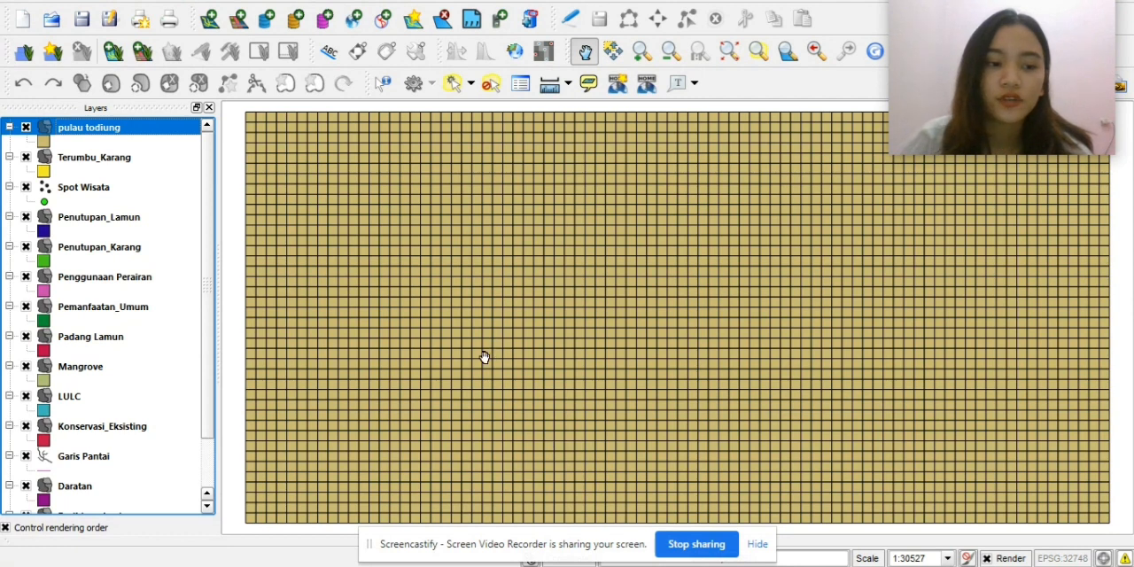
# Start Qmarxan's Configure Scenario and set the scenario directory to Documents/Untuk Tutorial KSHP/SIMULASI 50%.
pyautogui.click(202, 1)
pyautogui.moveTo(226, 80)
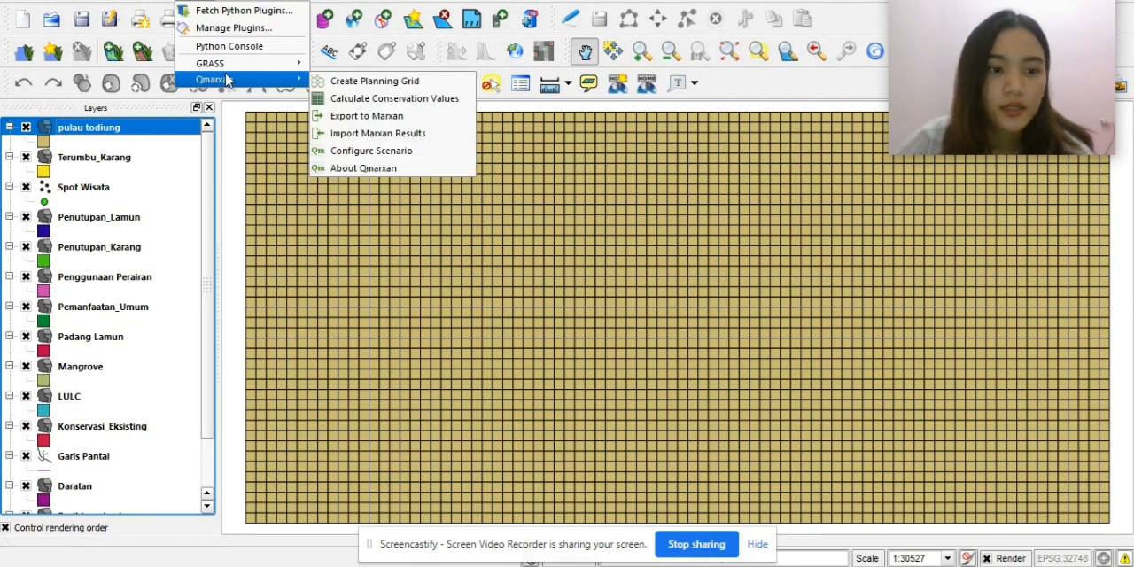
pyautogui.click(418, 151)
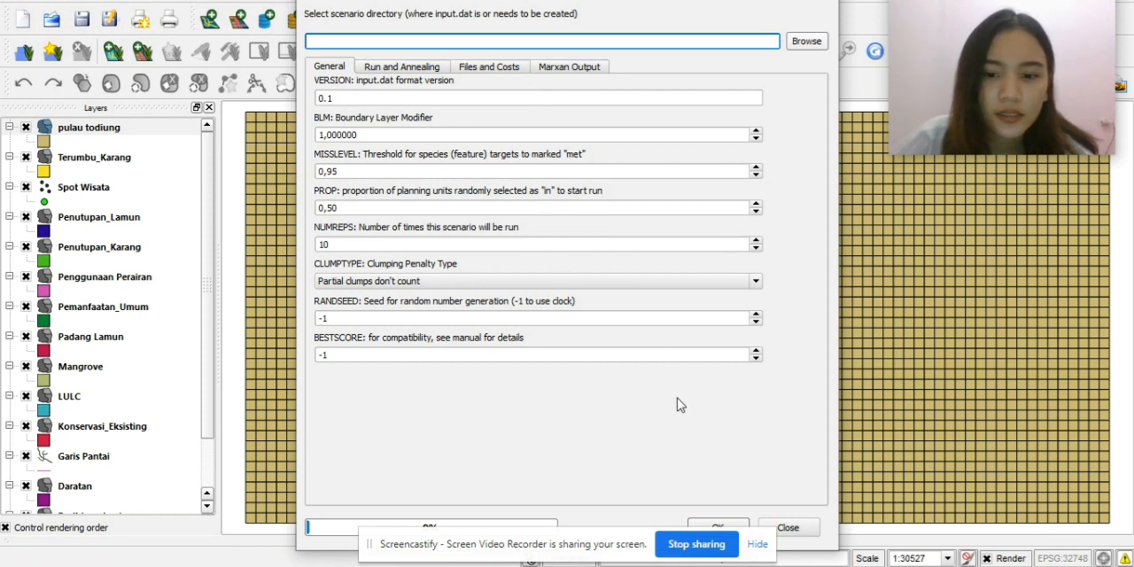
pyautogui.click(805, 41)
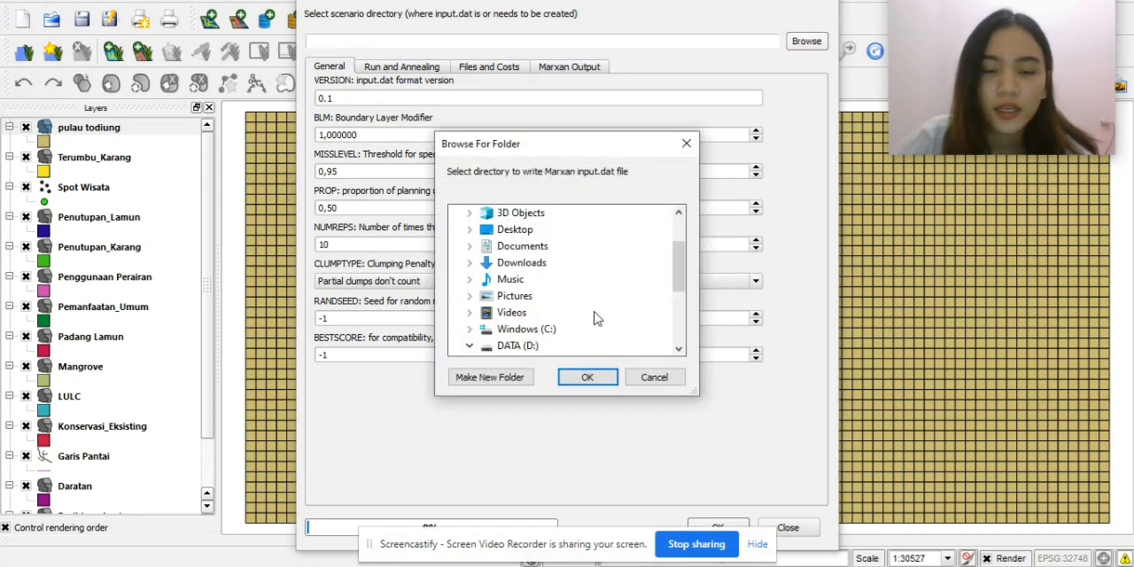
pyautogui.doubleClick(537, 251)
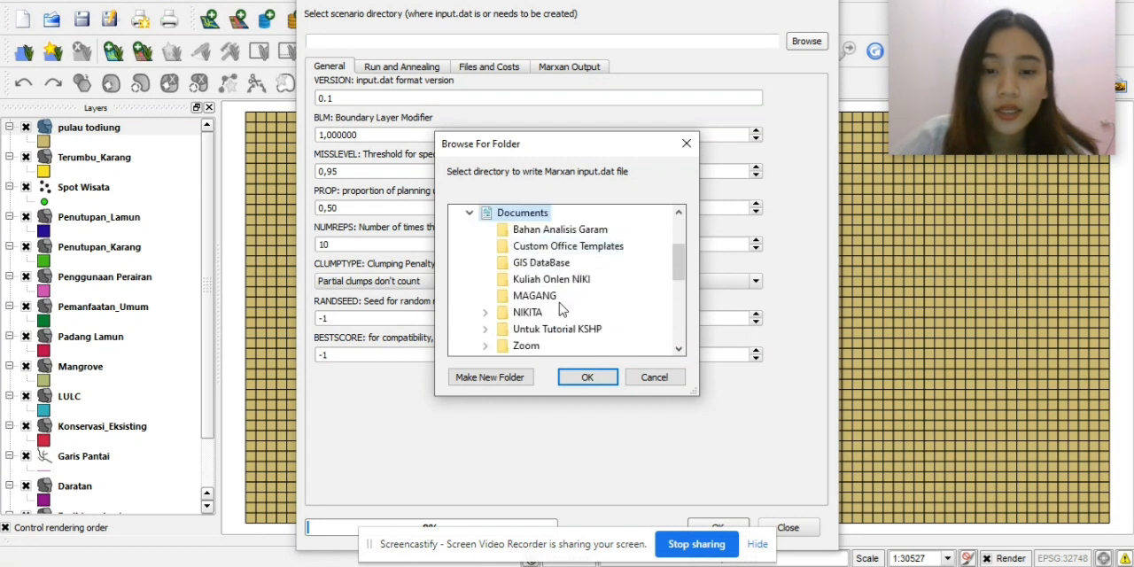
pyautogui.doubleClick(546, 329)
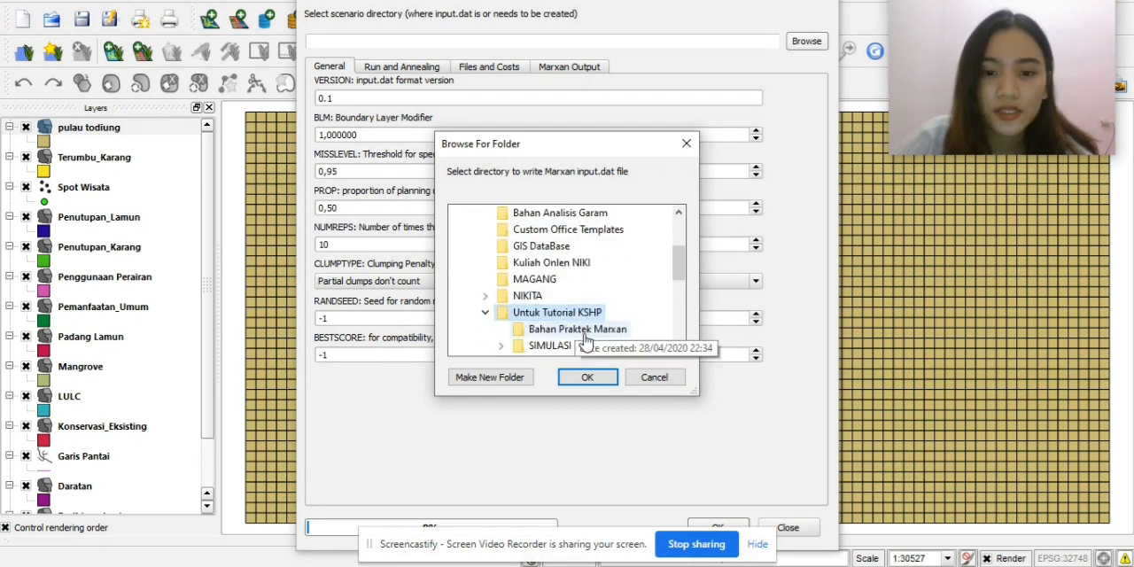
pyautogui.doubleClick(570, 345)
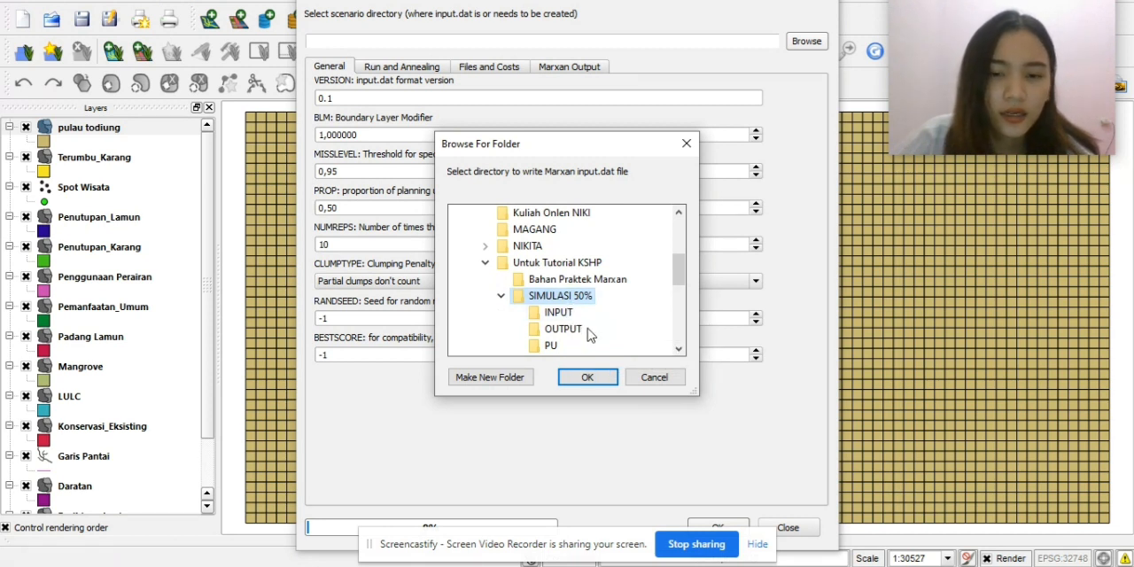
pyautogui.click(587, 377)
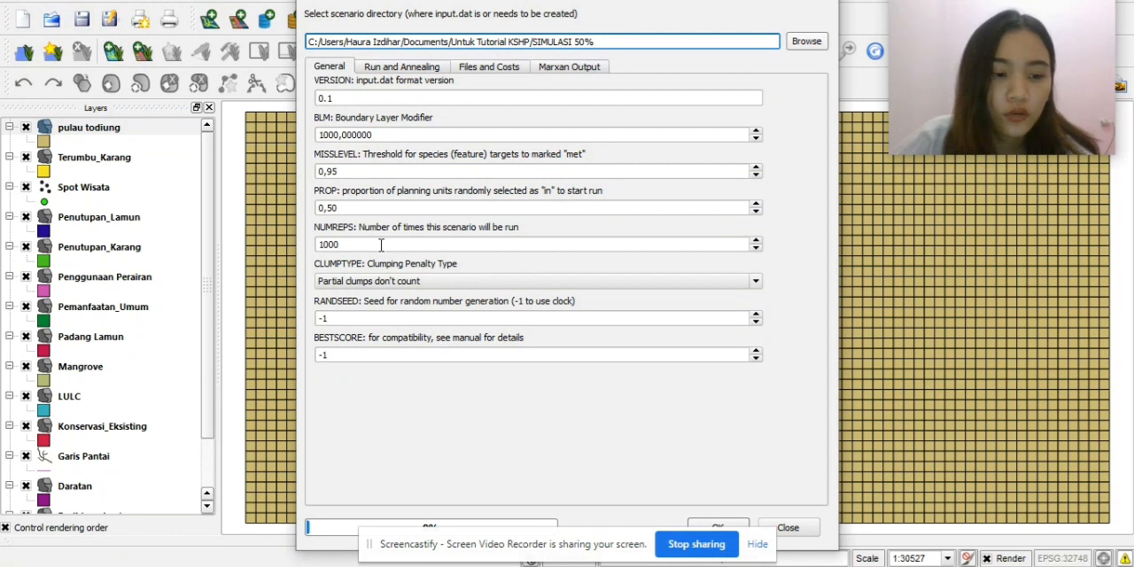
# Set the Marxan input directory to the INPUT folder and the output directory to the OUTPUT folder inside SIMULASI 50%.
pyautogui.click(426, 68)
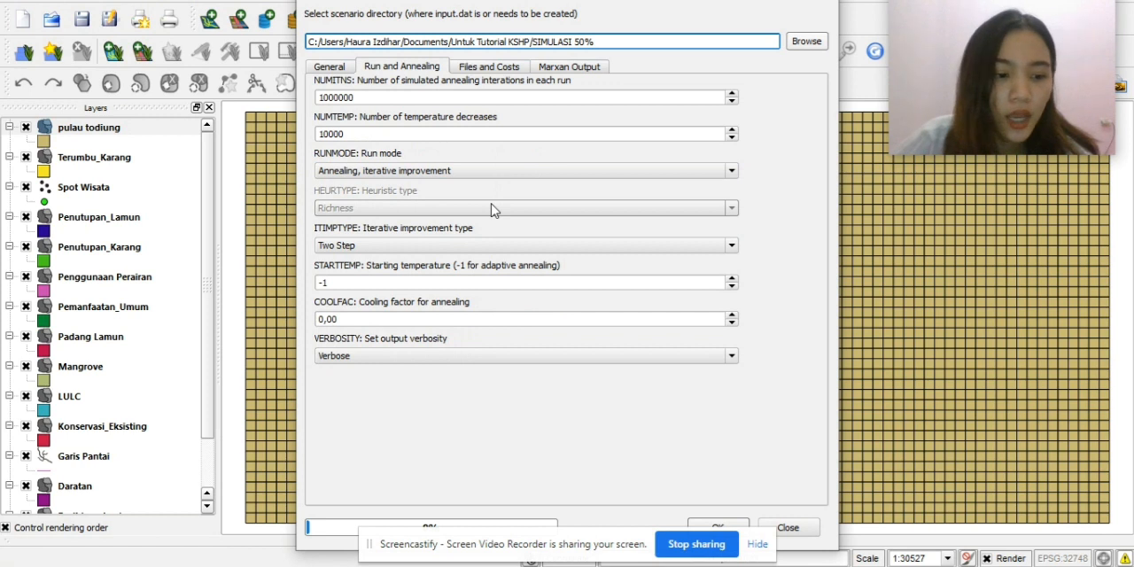
pyautogui.click(488, 69)
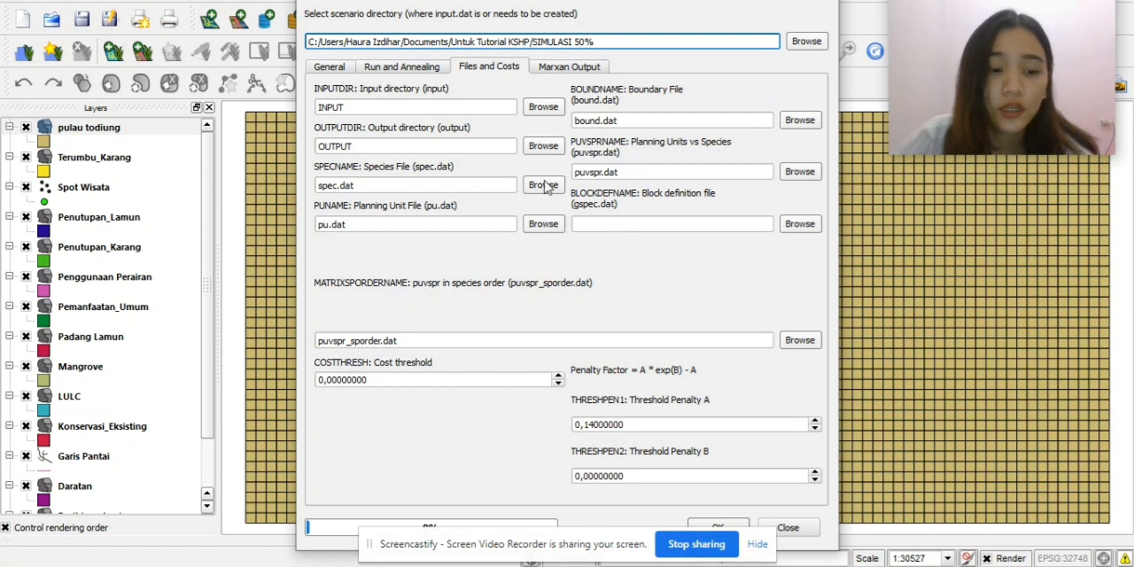
pyautogui.click(543, 107)
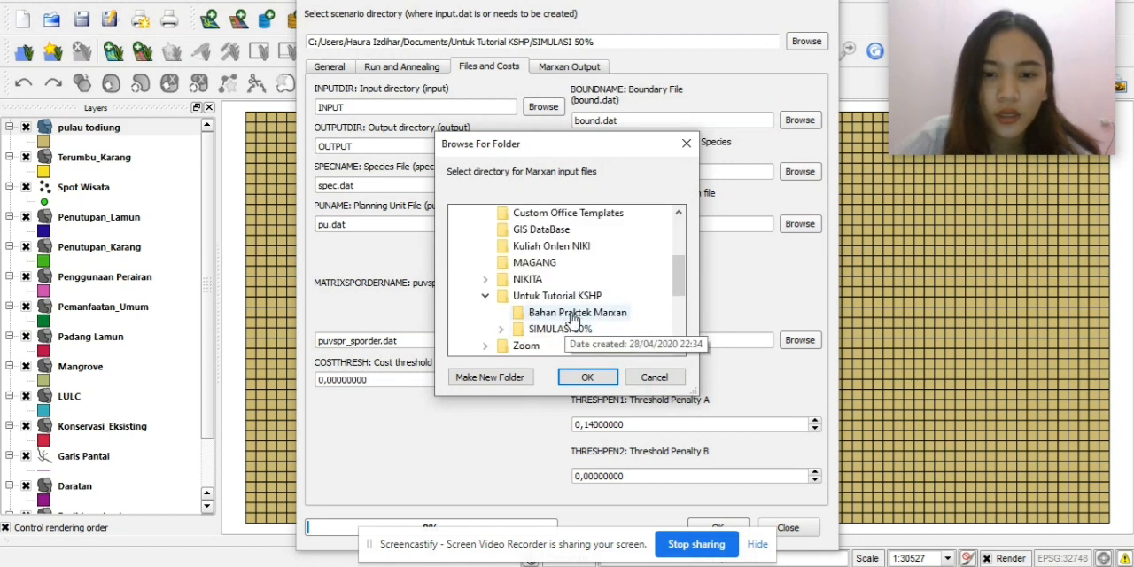
pyautogui.click(576, 329)
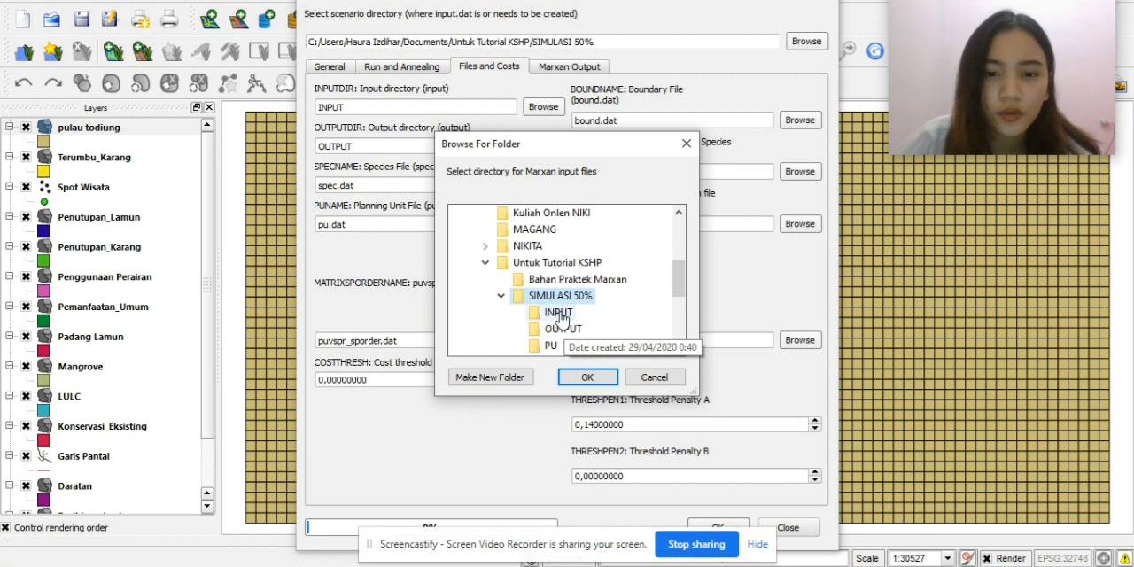
pyautogui.click(557, 314)
pyautogui.click(586, 375)
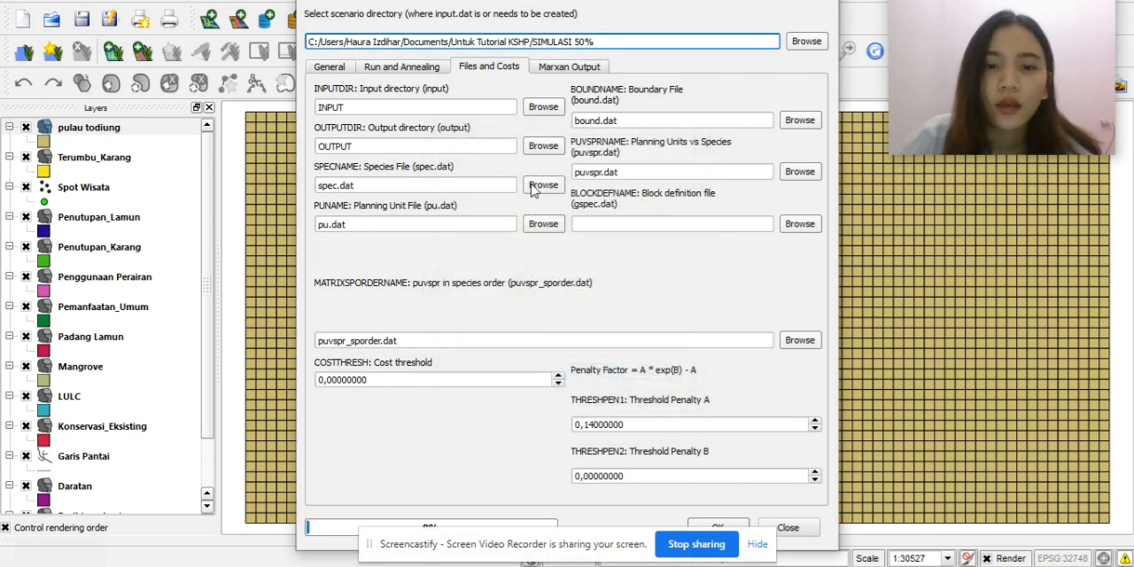
pyautogui.click(543, 145)
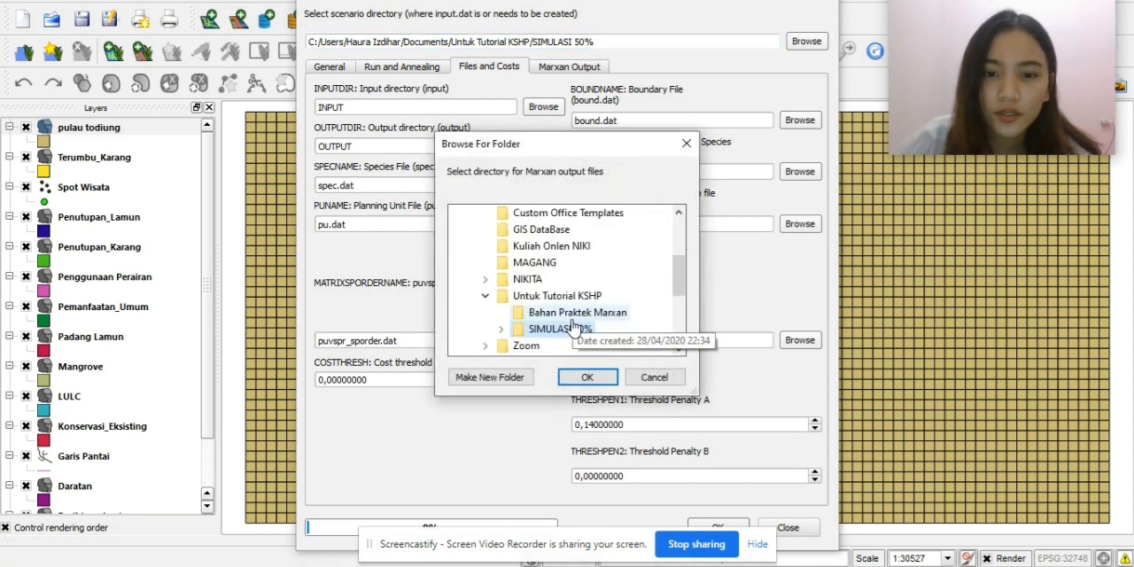
pyautogui.click(575, 329)
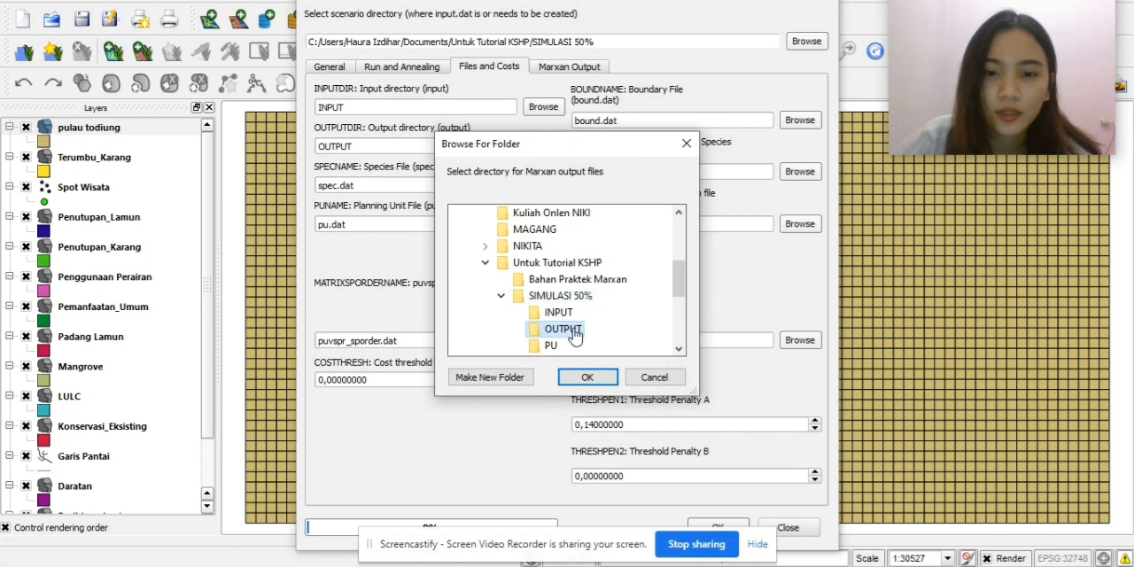
pyautogui.click(587, 377)
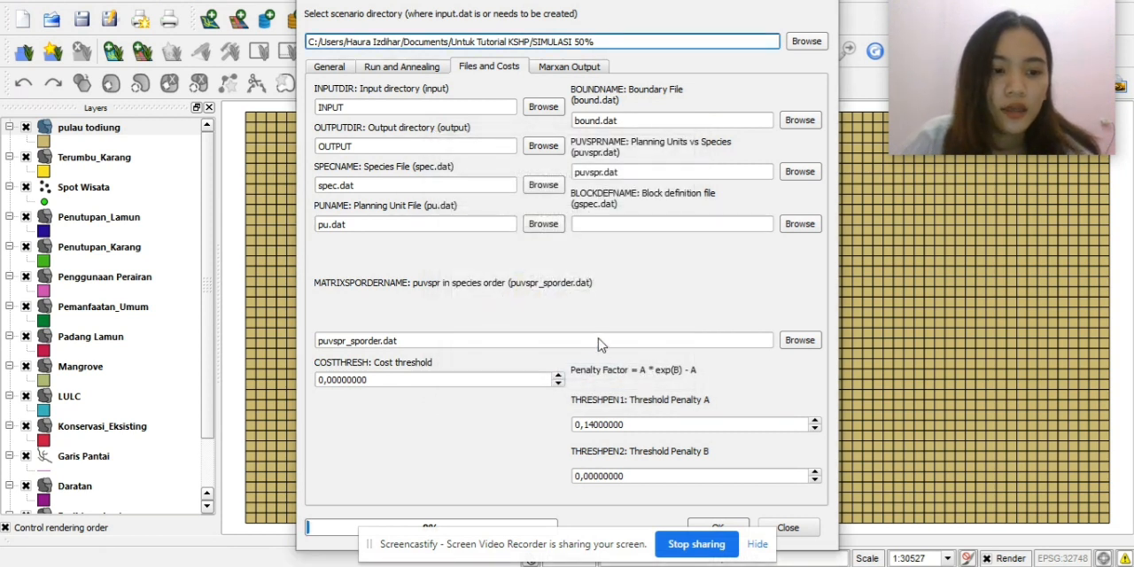
# Check the Marxan output settings, write the scenario's input.dat file and close the scenario configuration.
pyautogui.click(565, 69)
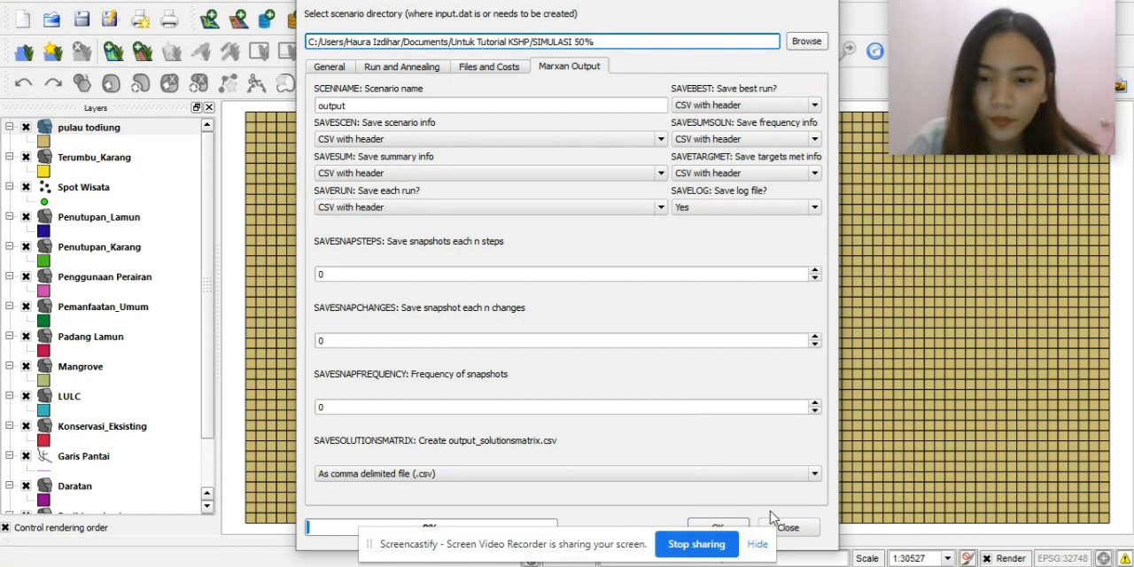
pyautogui.click(742, 524)
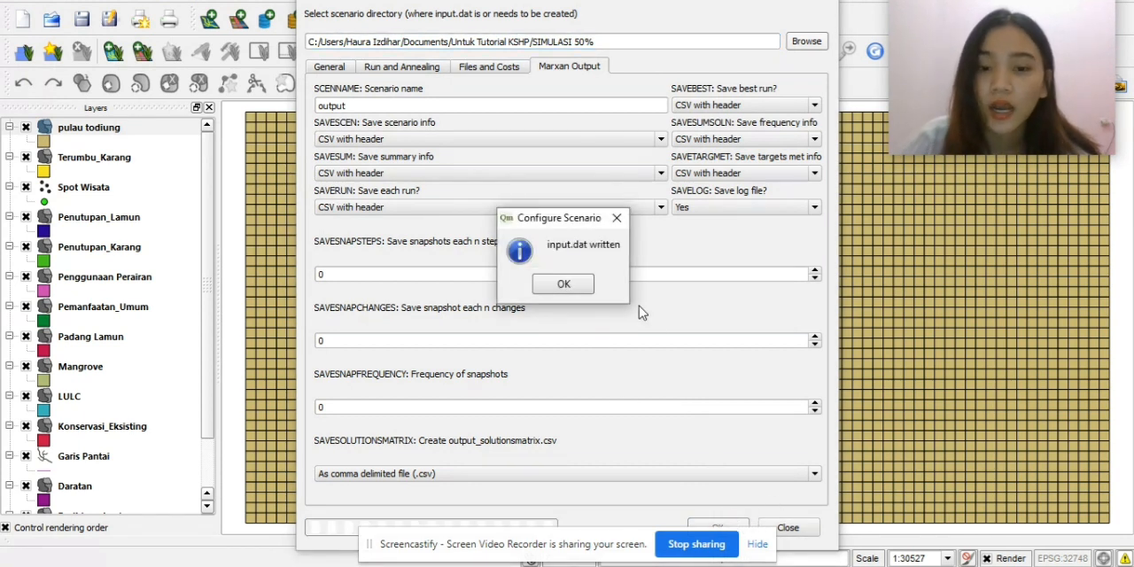
pyautogui.click(564, 285)
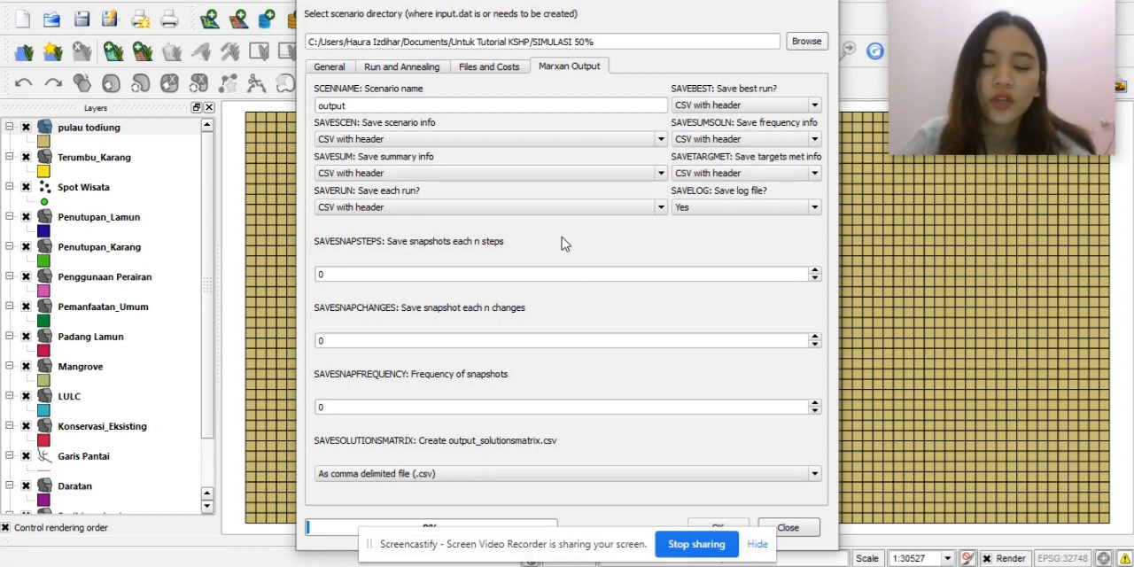
pyautogui.click(787, 529)
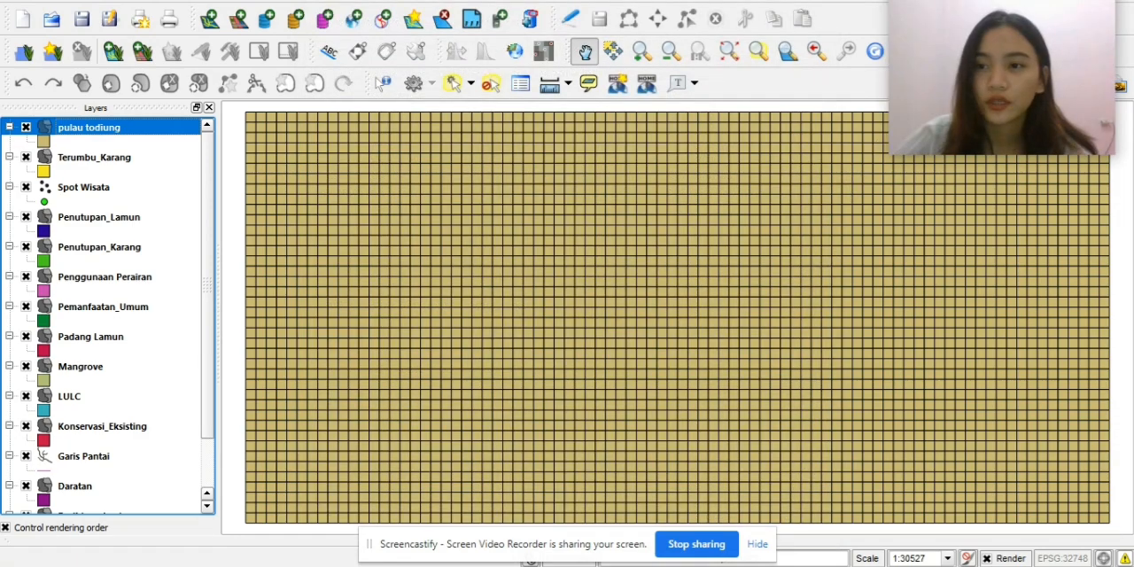
# Switch to Zonae Cogito and start a new project named "simulasi zona inti 2".
pyautogui.hotkey('alt', 'Tab')
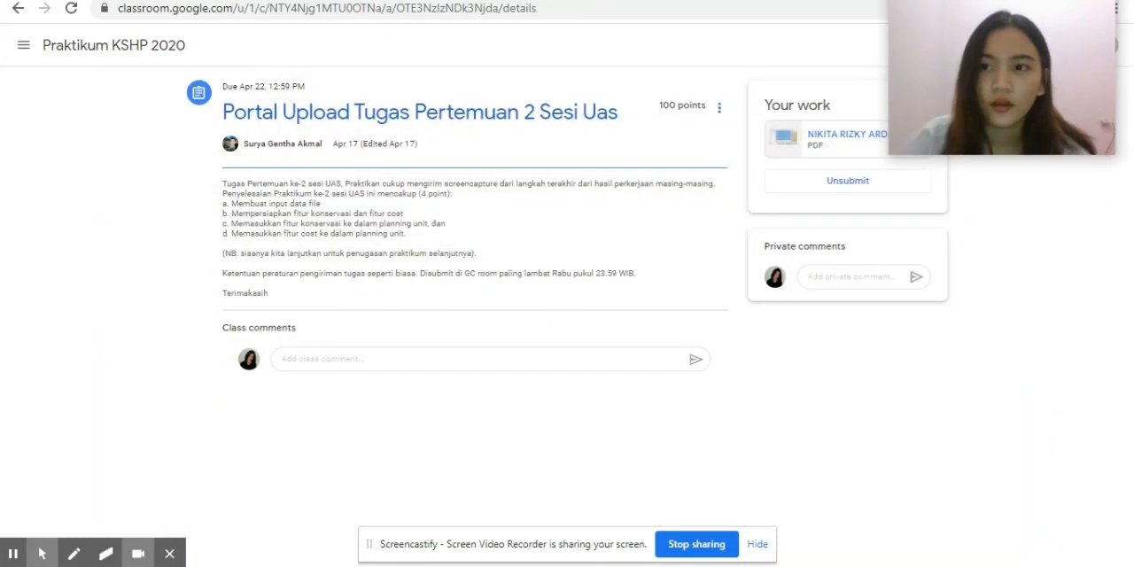
pyautogui.press('super+d')
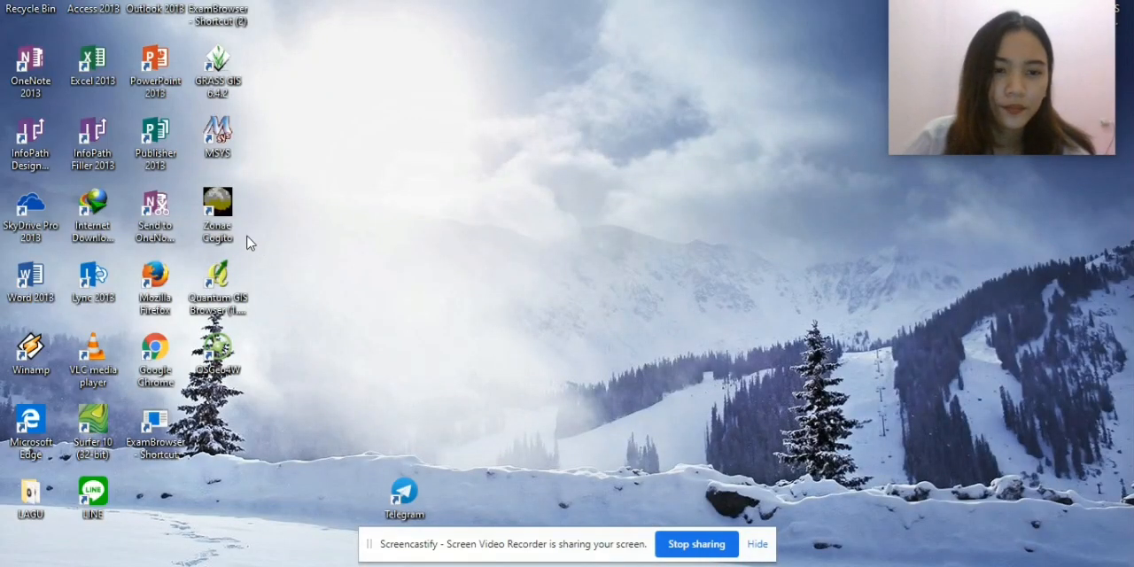
pyautogui.doubleClick(227, 207)
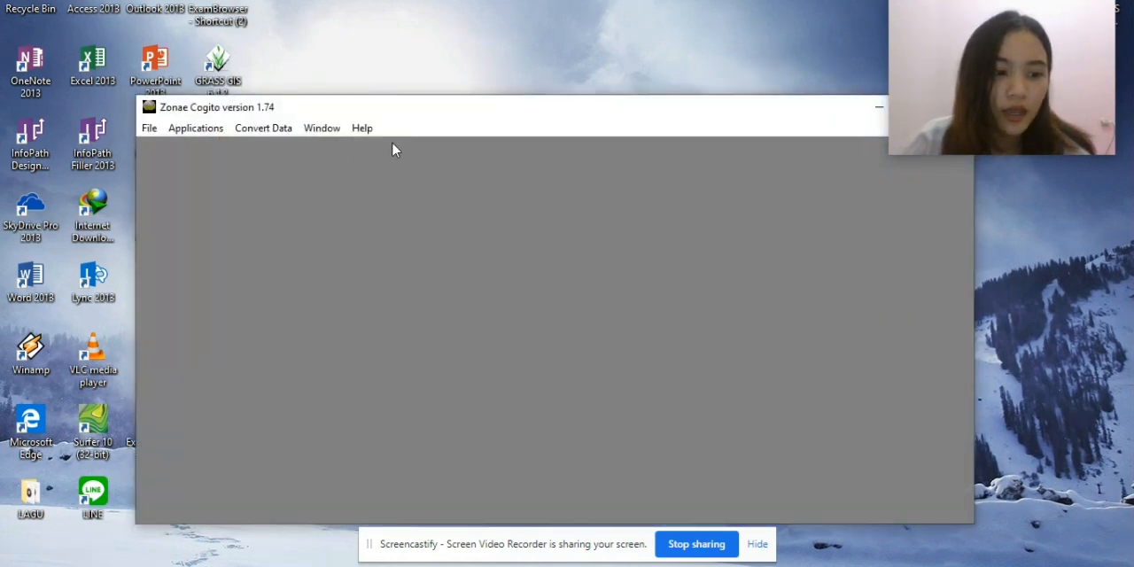
pyautogui.click(149, 128)
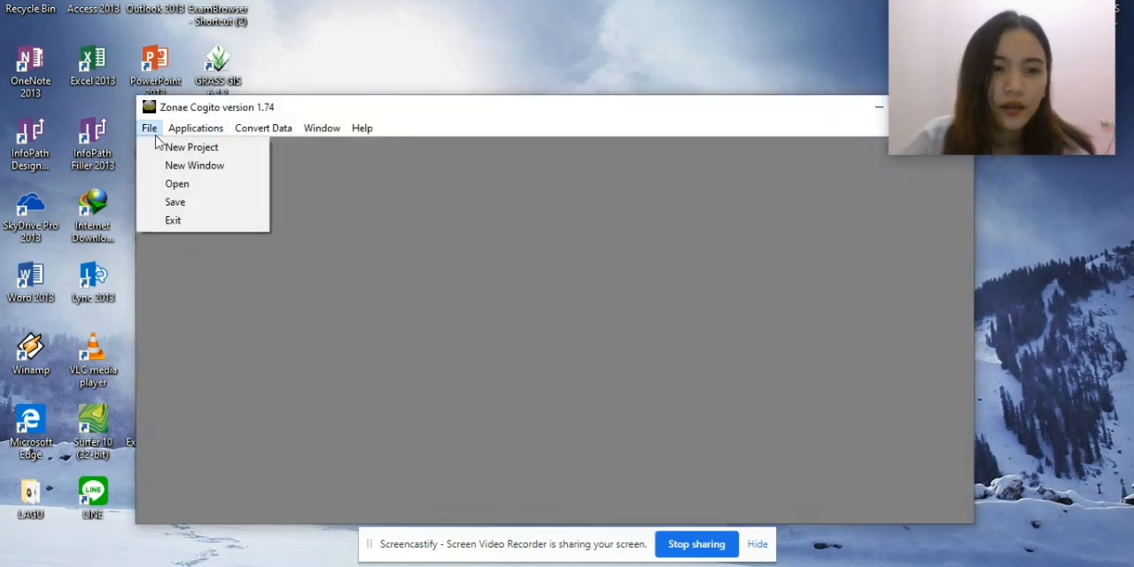
pyautogui.click(180, 147)
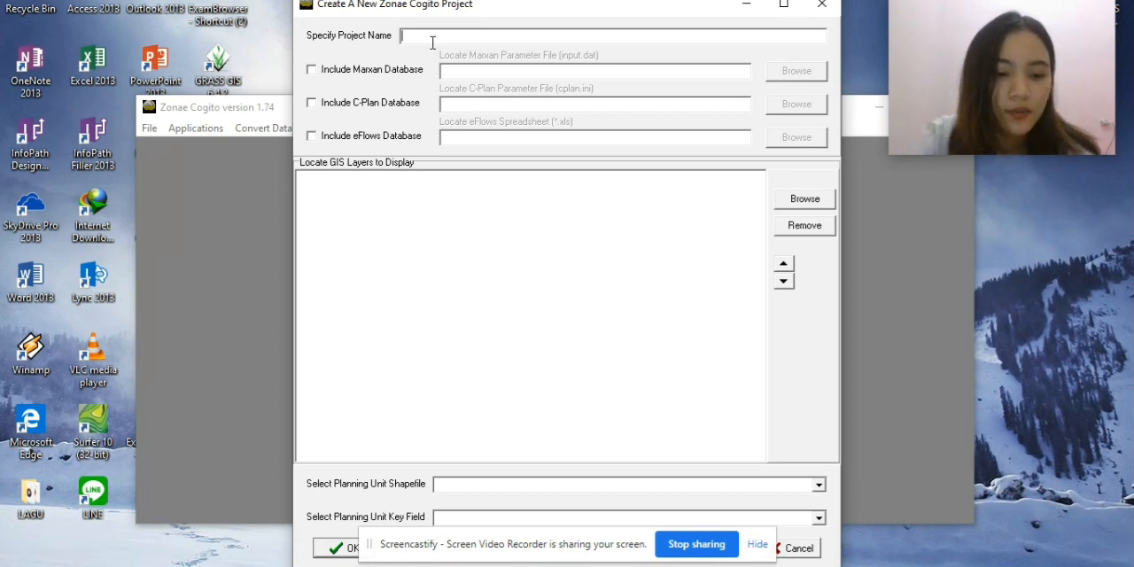
pyautogui.write('simulasi zona inti 2')
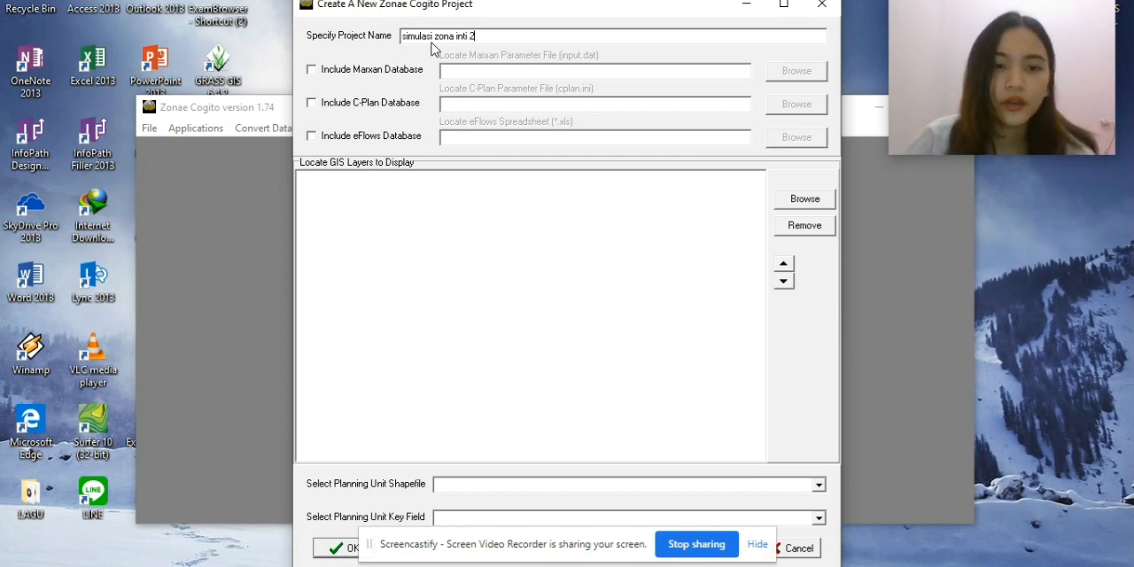
# Include the Marxan database in the project and load the input.dat parameter file from Documents/Untuk Tutorial KSHP/SIMULASI 50%.
pyautogui.click(312, 71)
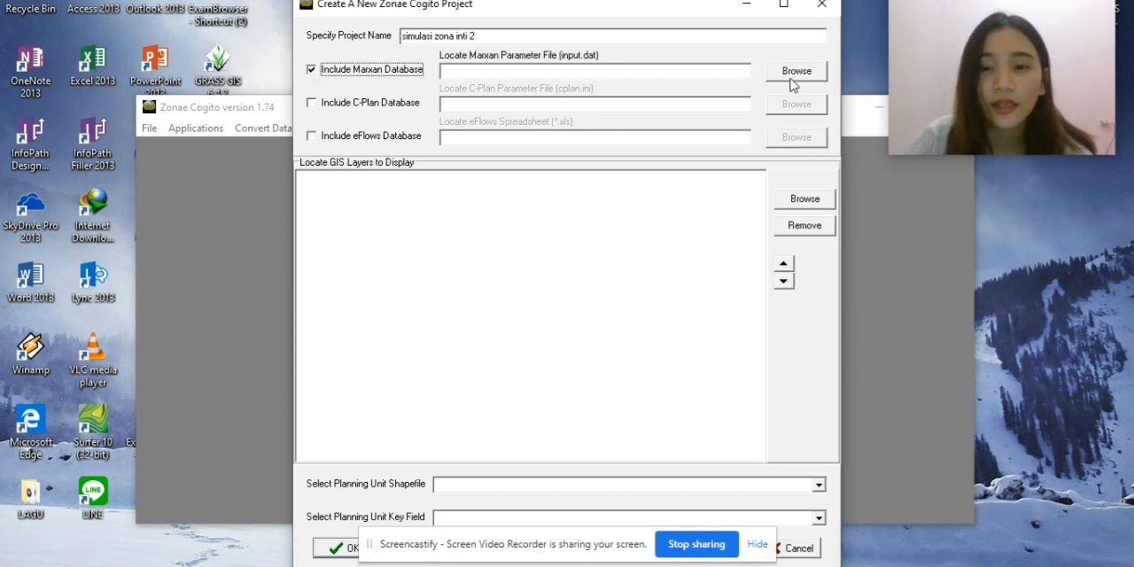
pyautogui.click(794, 78)
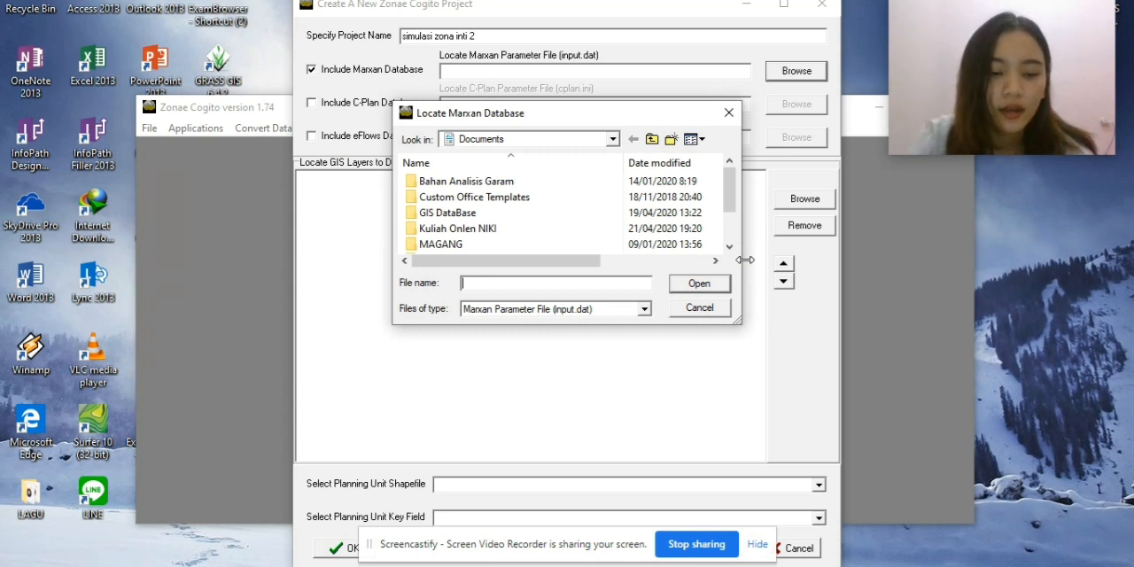
pyautogui.scroll(-1, 547, 228)
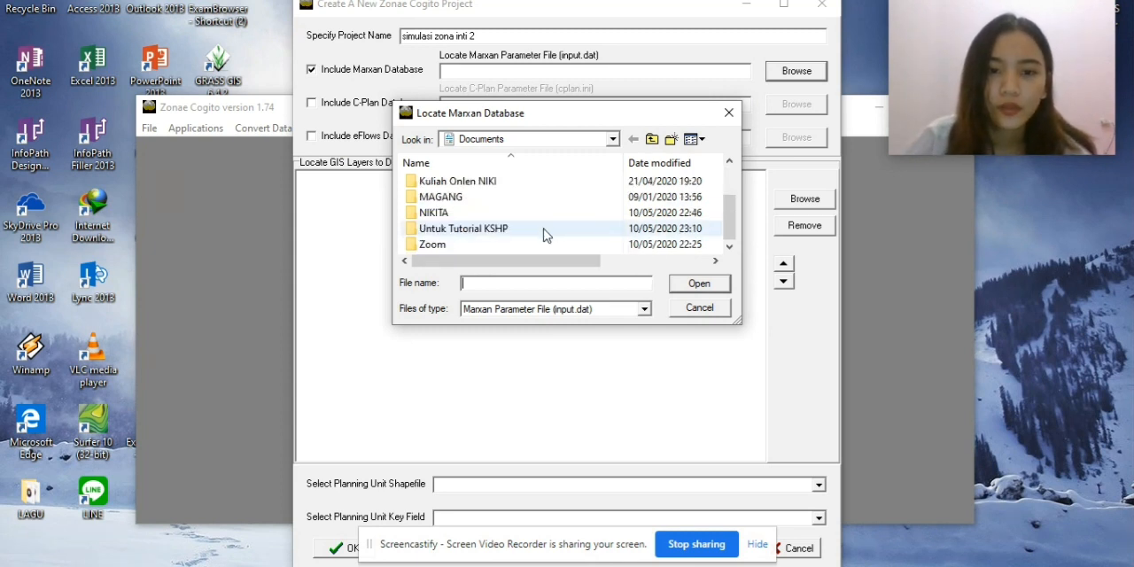
pyautogui.doubleClick(474, 231)
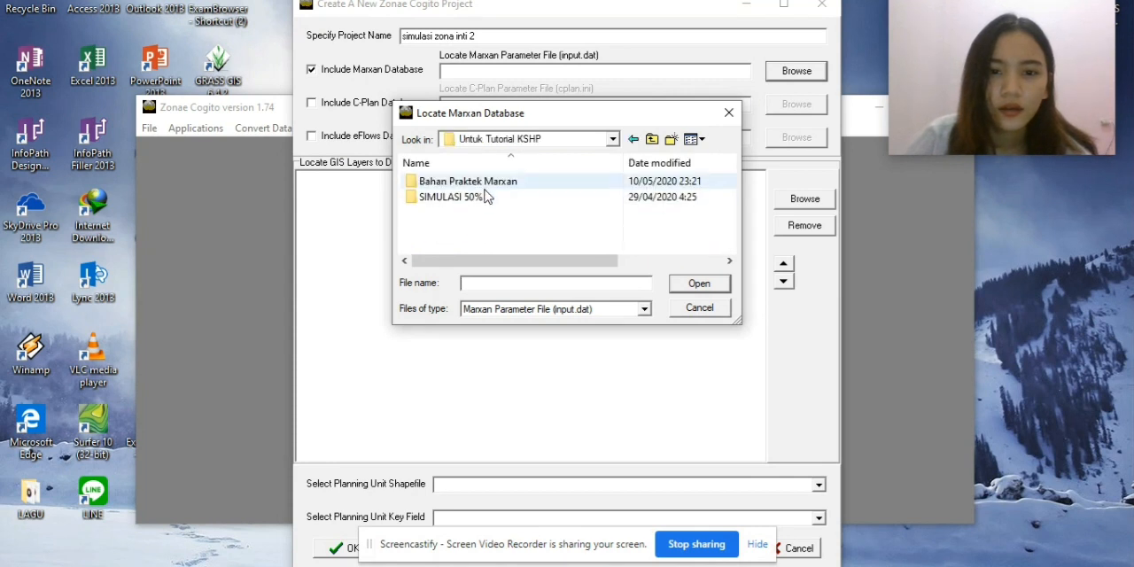
pyautogui.doubleClick(486, 196)
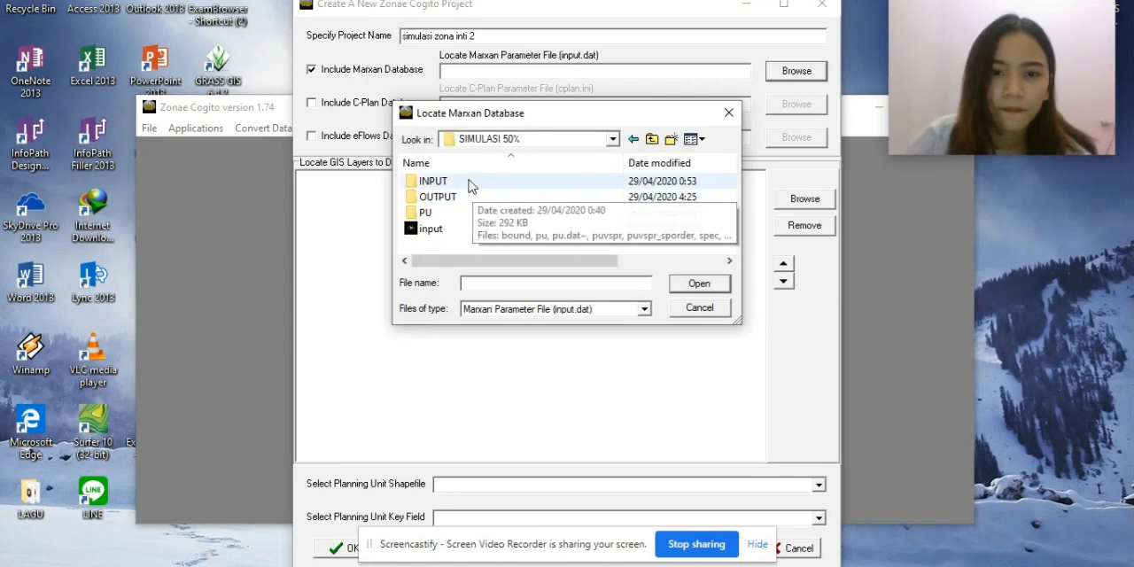
pyautogui.doubleClick(470, 182)
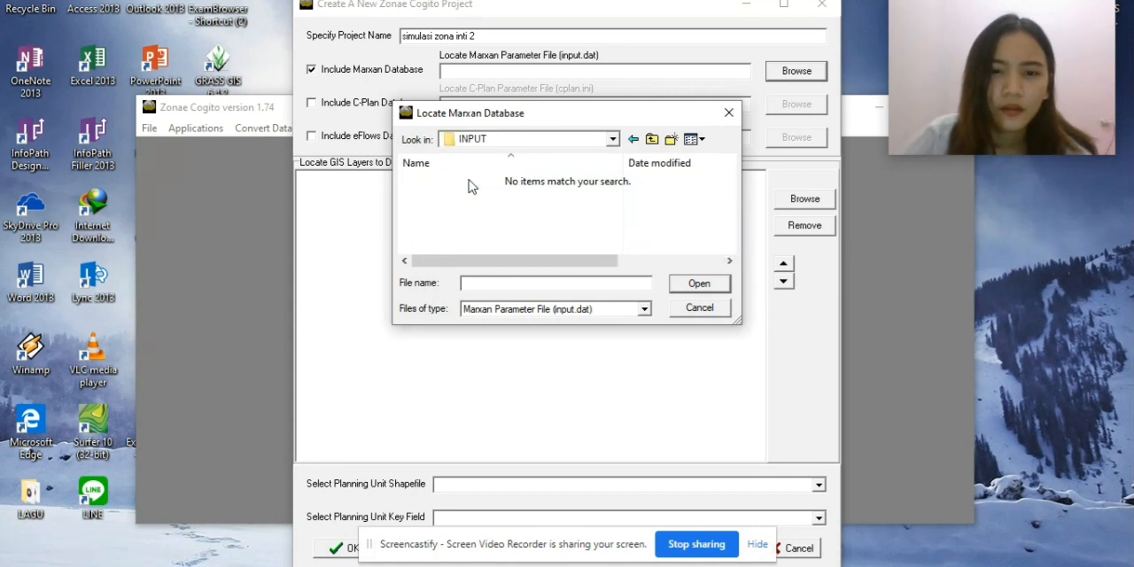
pyautogui.click(612, 139)
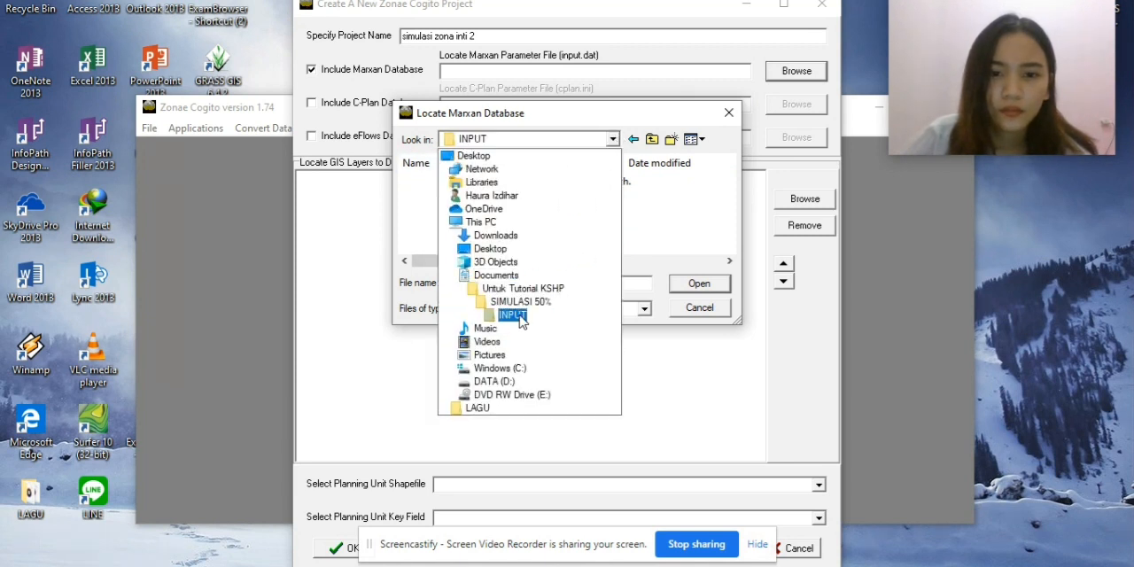
pyautogui.click(521, 317)
pyautogui.click(595, 134)
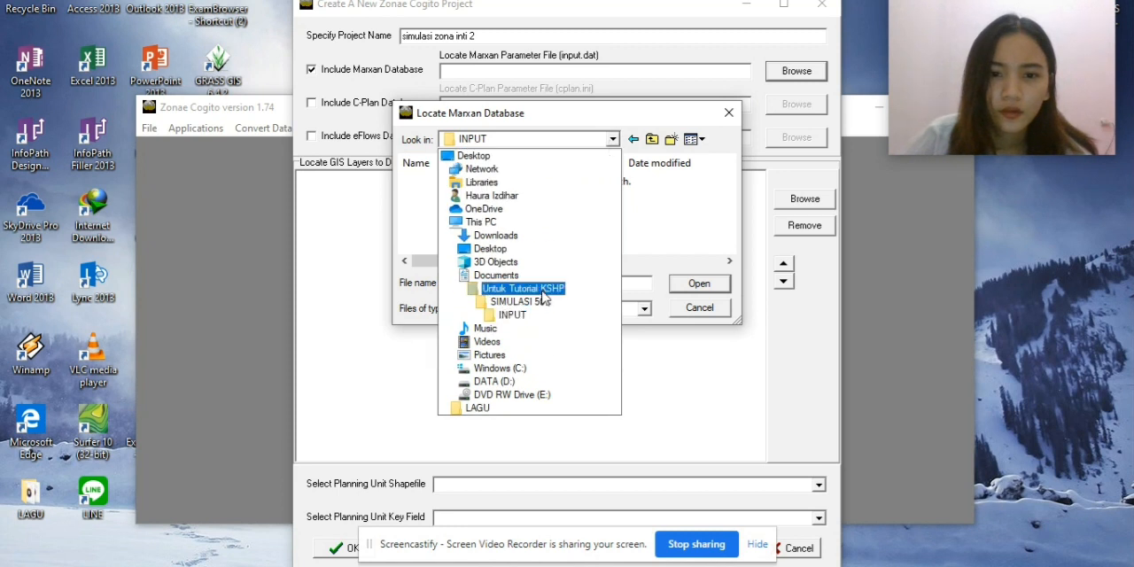
pyautogui.click(543, 303)
pyautogui.doubleClick(492, 232)
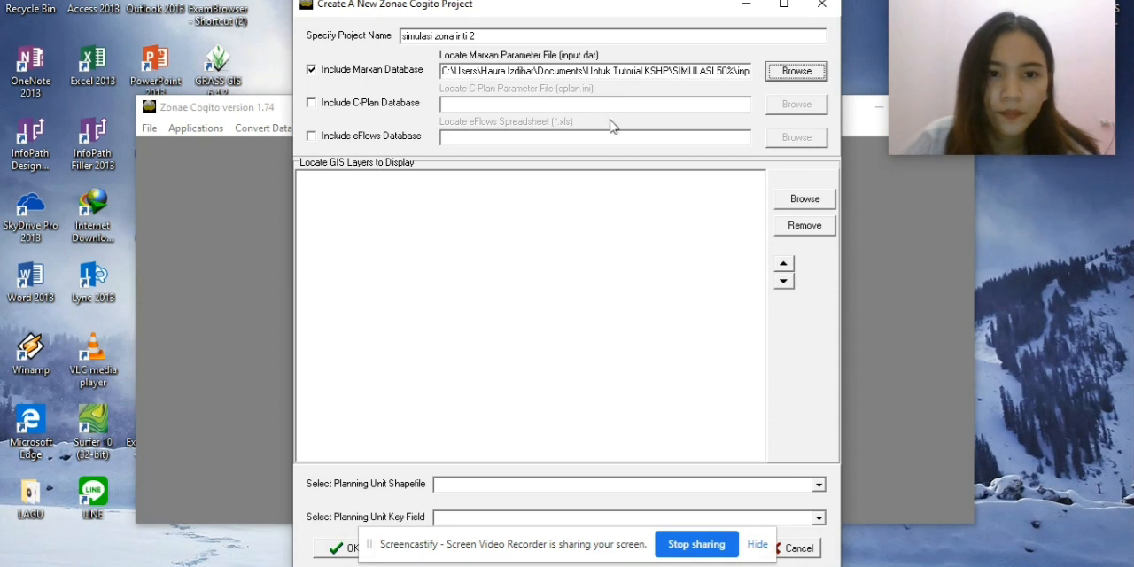
# Add pu_layer_tidung.shp from the PU folder as a GIS layer and create the project with PU_ID as planning unit key field.
pyautogui.click(692, 484)
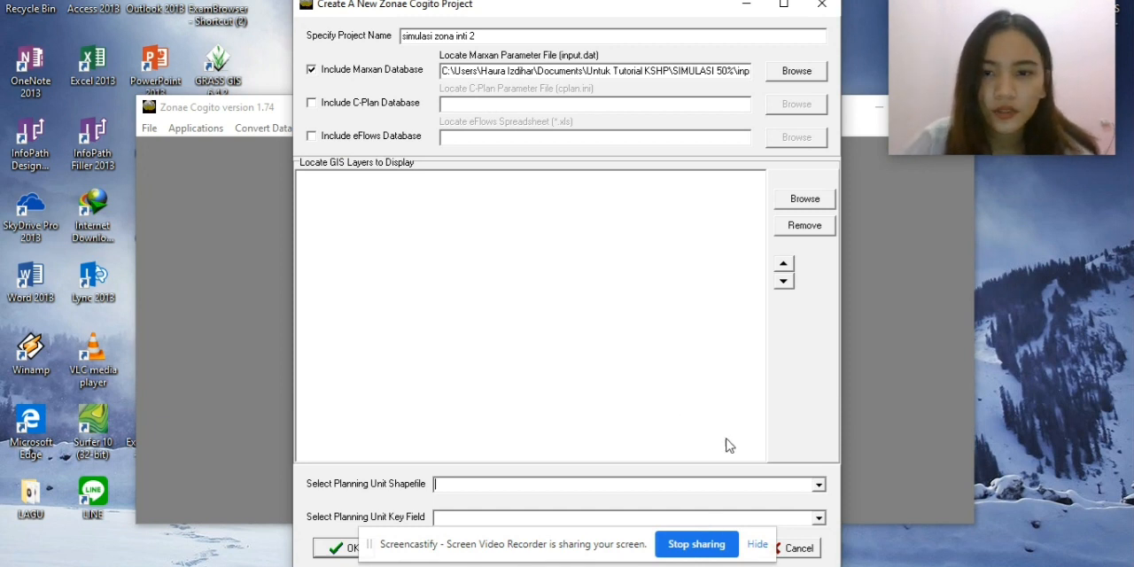
pyautogui.click(800, 202)
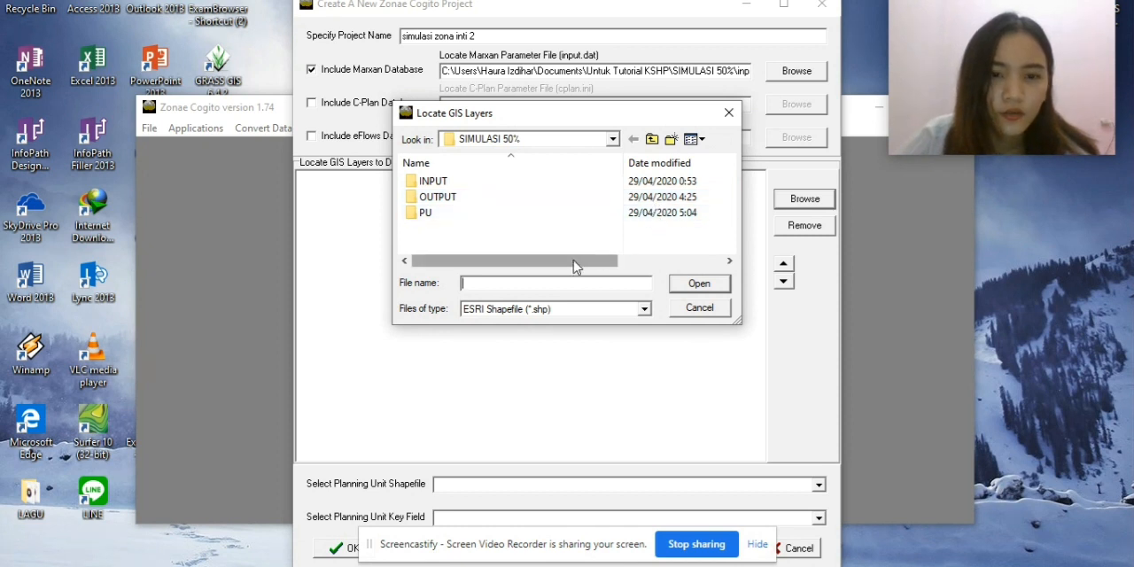
pyautogui.doubleClick(512, 214)
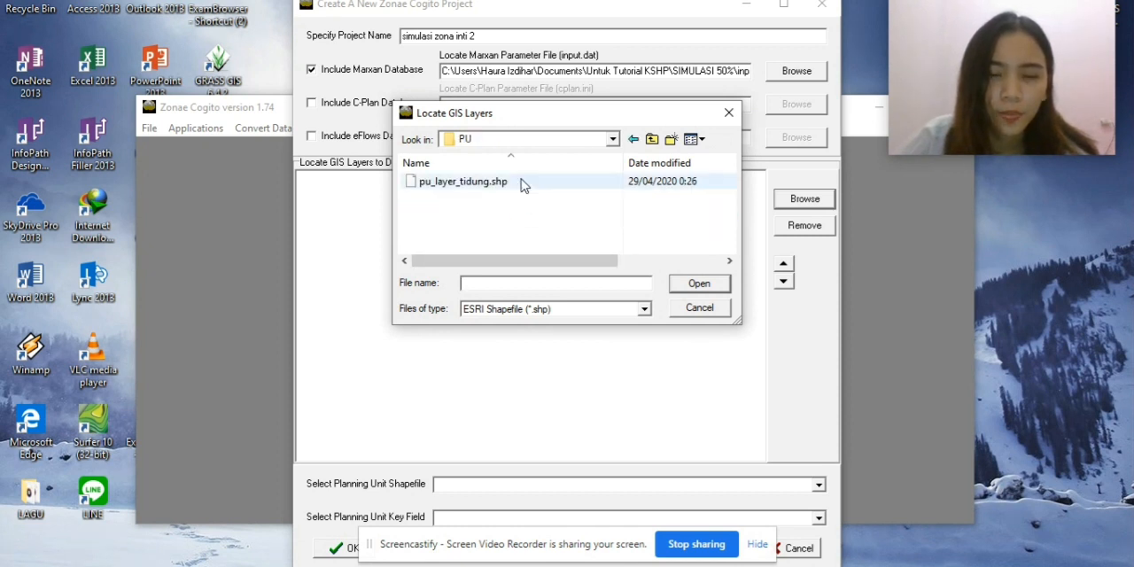
pyautogui.doubleClick(520, 183)
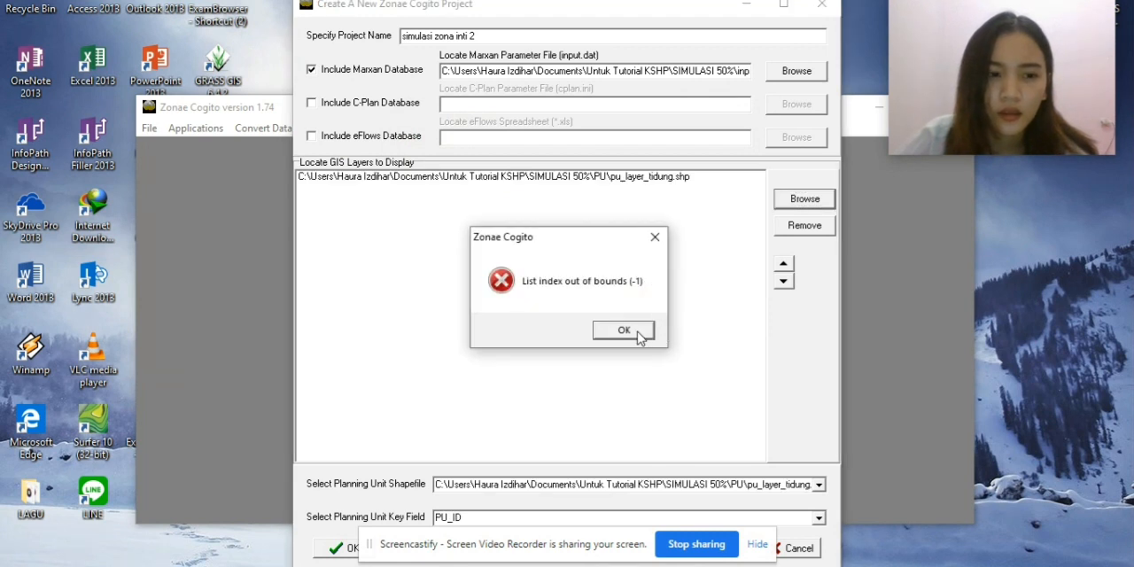
pyautogui.click(637, 331)
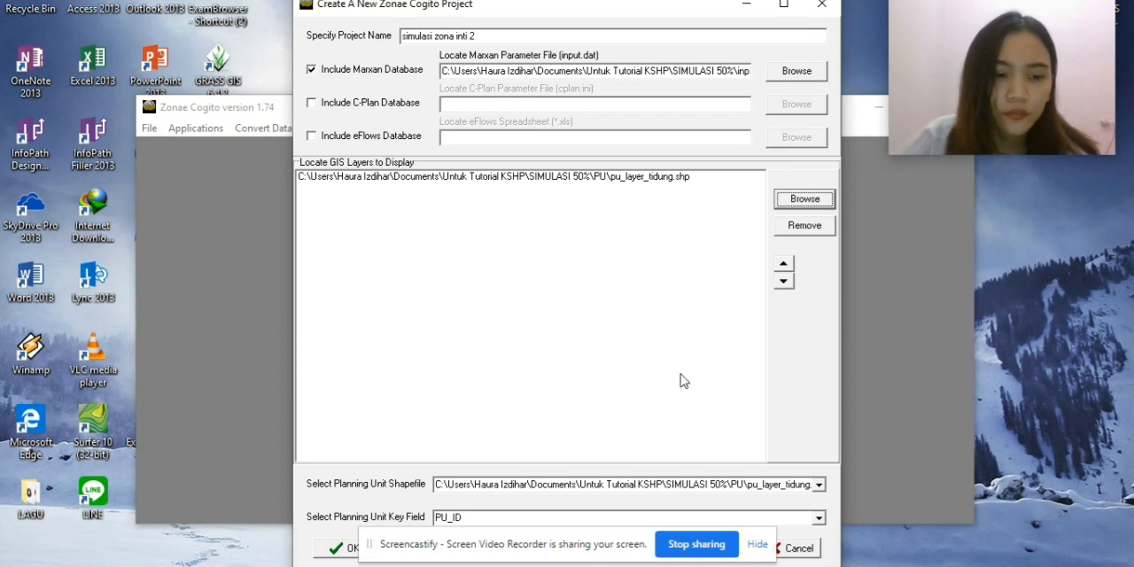
pyautogui.click(764, 543)
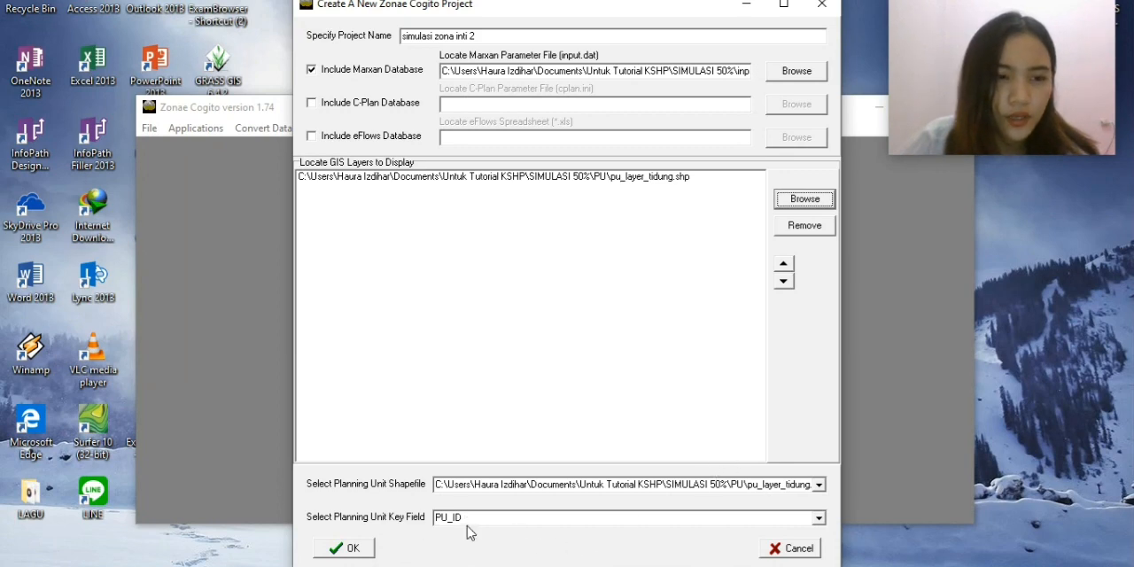
pyautogui.click(360, 549)
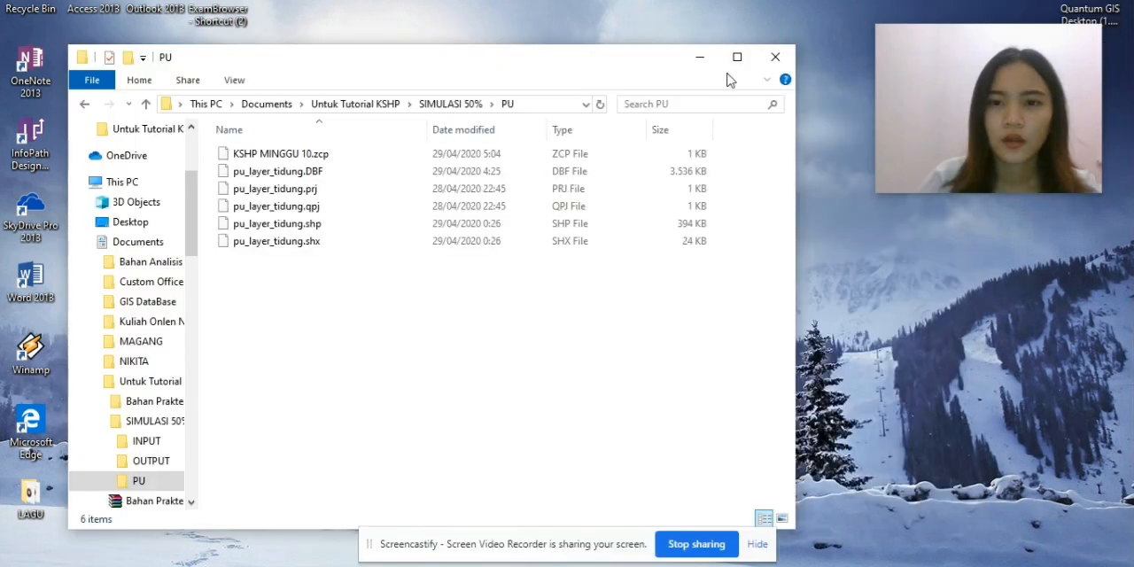
# Minimize the PU folder window, launch Zonae Cogito and start a new project named "latihan zona intii".
pyautogui.click(700, 55)
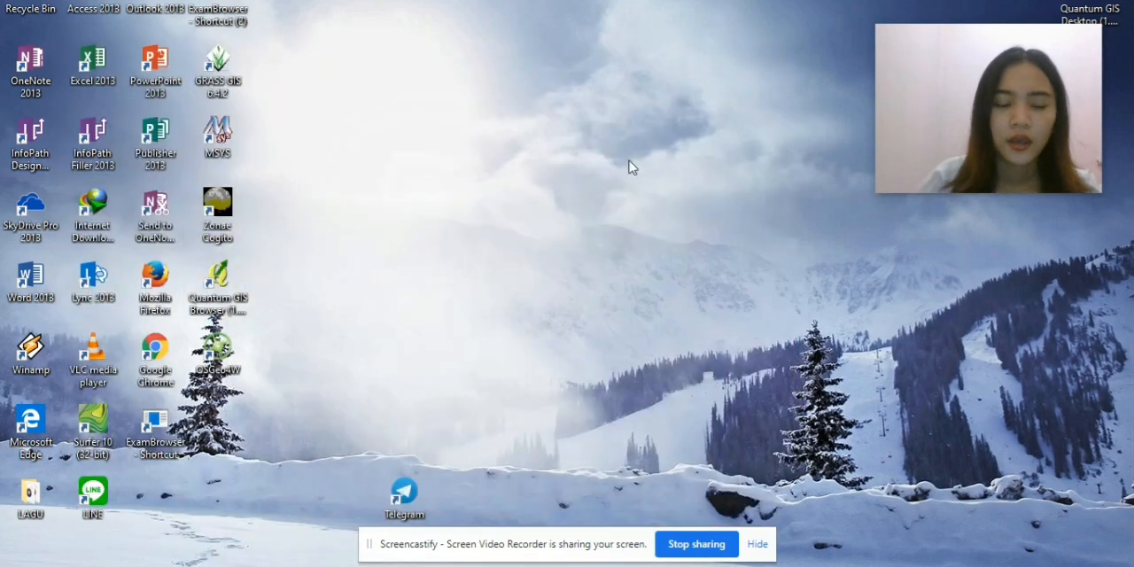
pyautogui.doubleClick(232, 212)
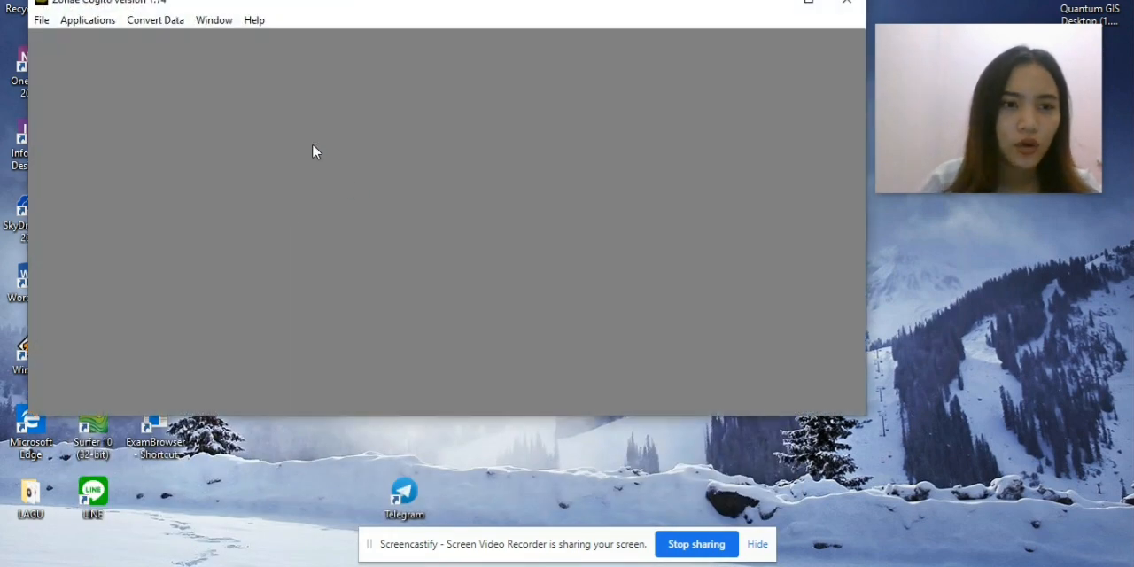
pyautogui.moveTo(324, 8); pyautogui.dragTo(448, 8)
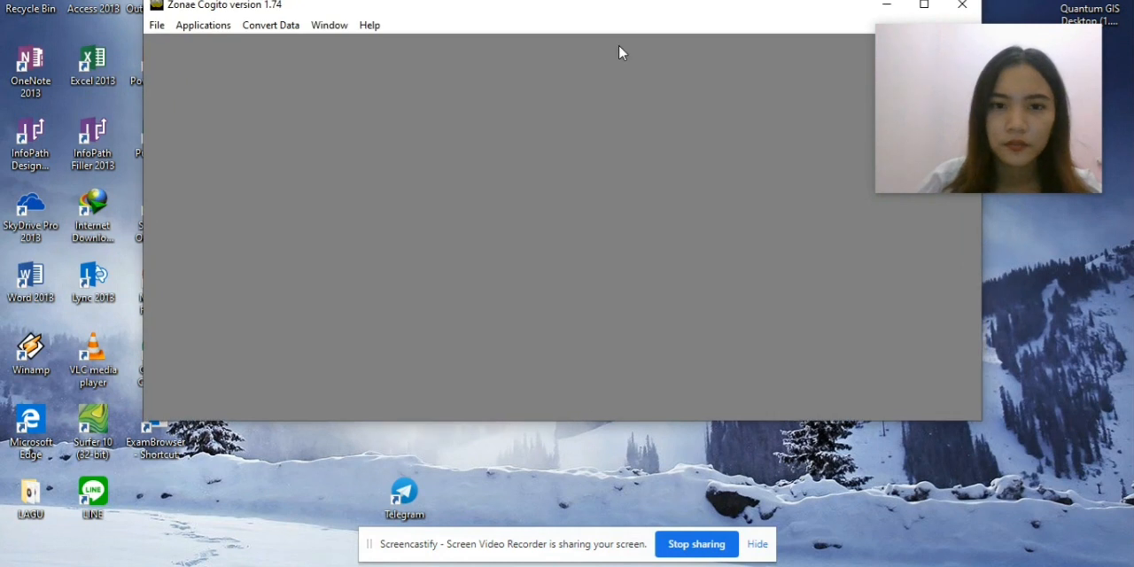
pyautogui.moveTo(564, 15); pyautogui.dragTo(479, 17)
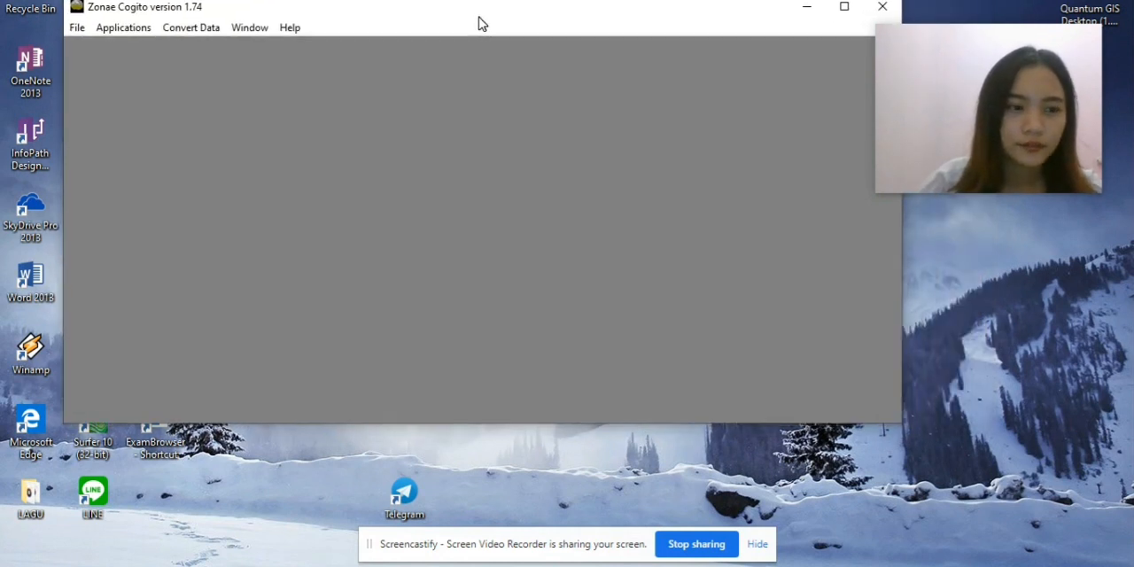
pyautogui.click(82, 31)
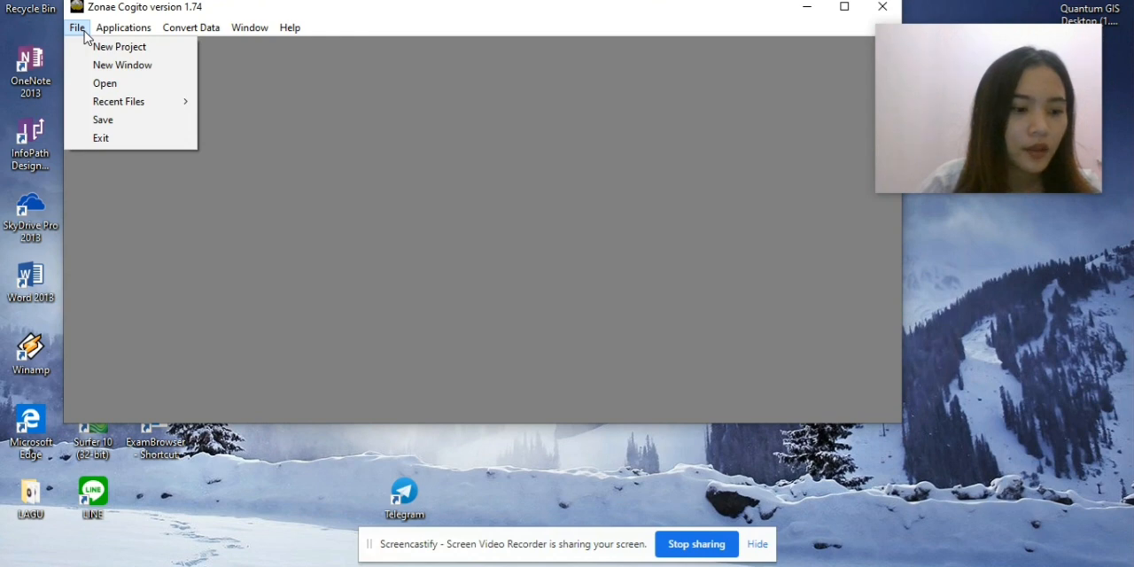
pyautogui.click(104, 48)
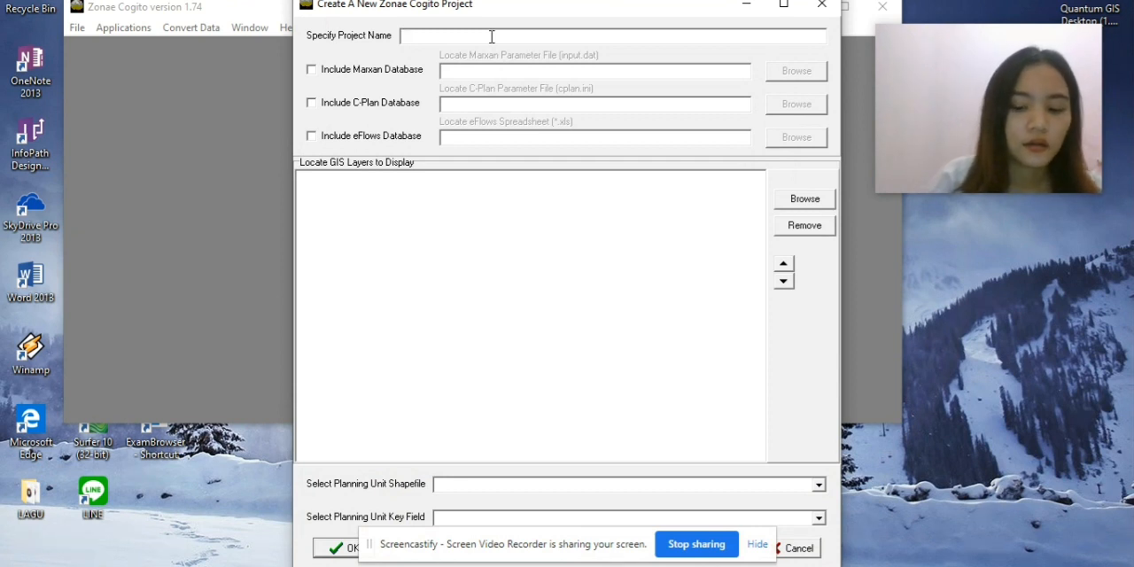
pyautogui.write('latihan')
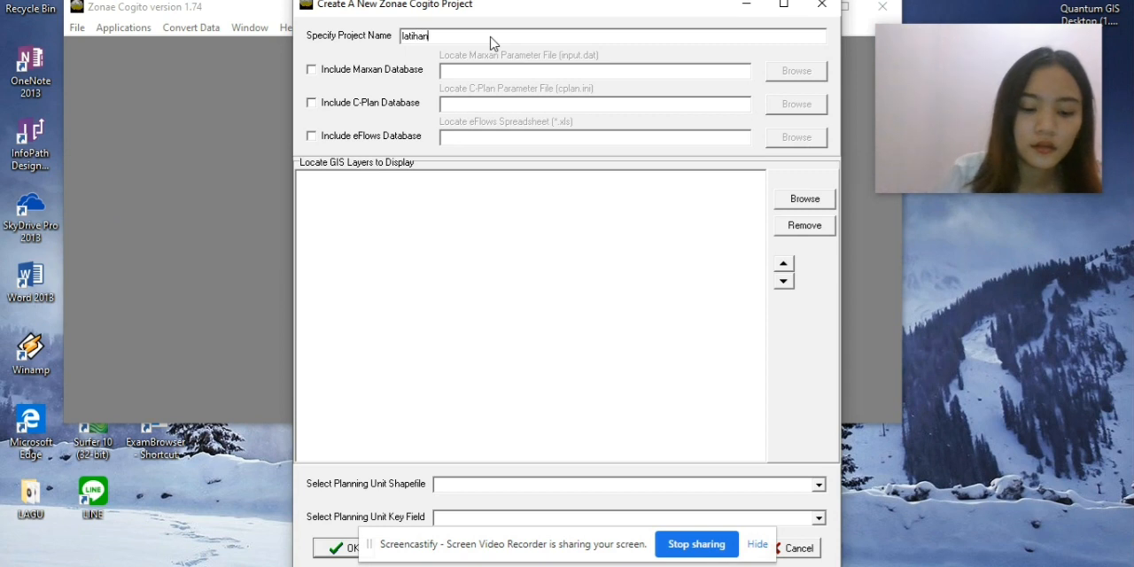
pyautogui.write(' zon')
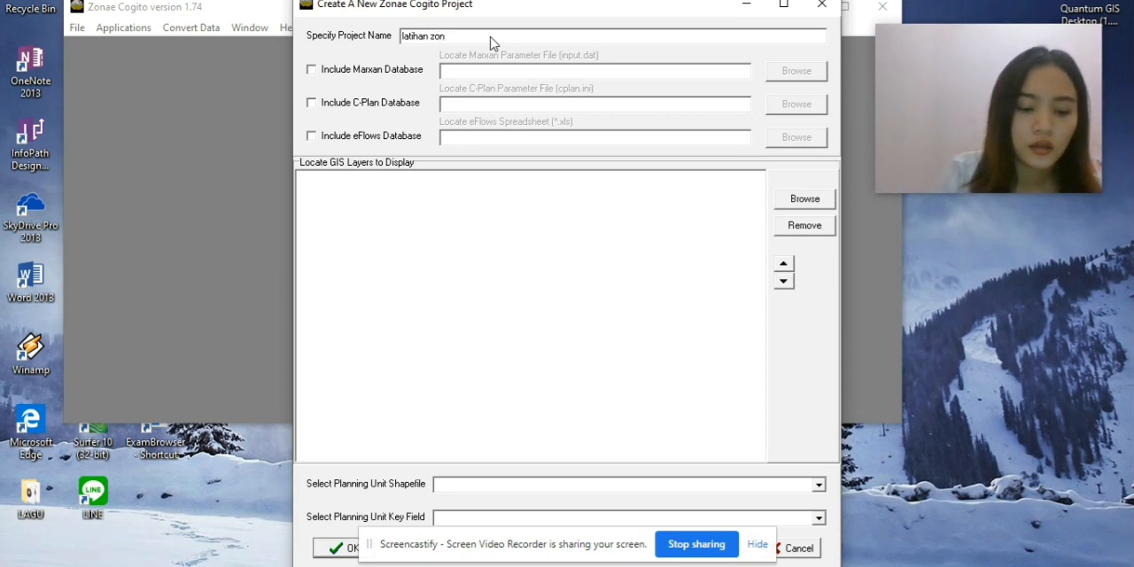
pyautogui.write('a inti')
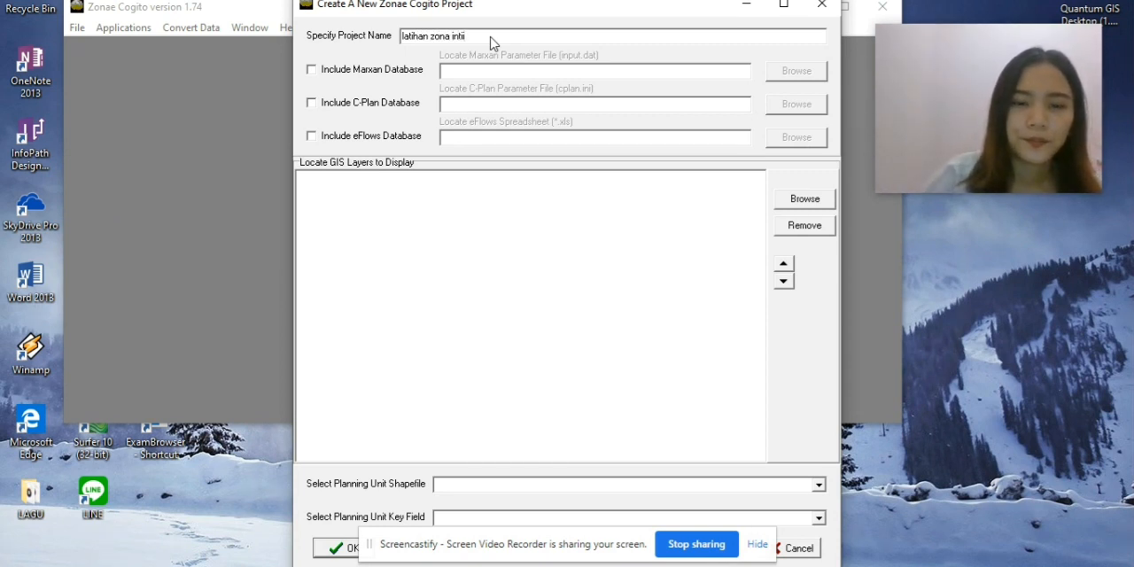
# Include the Marxan database in the new project, using the input.dat file in the SIMULASI 50% folder.
pyautogui.click(312, 70)
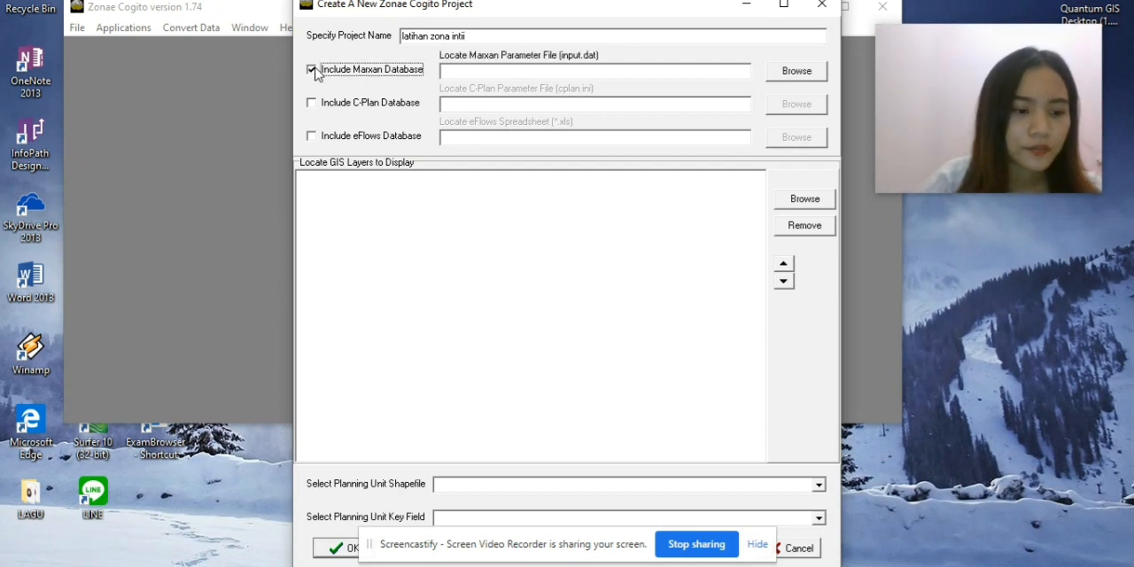
pyautogui.click(789, 76)
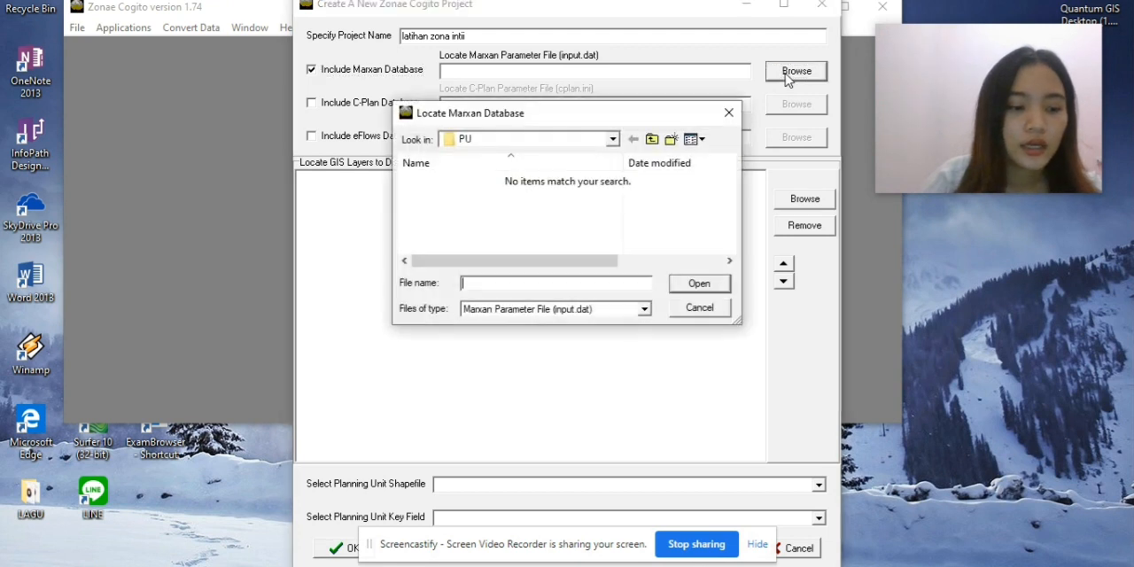
pyautogui.click(612, 143)
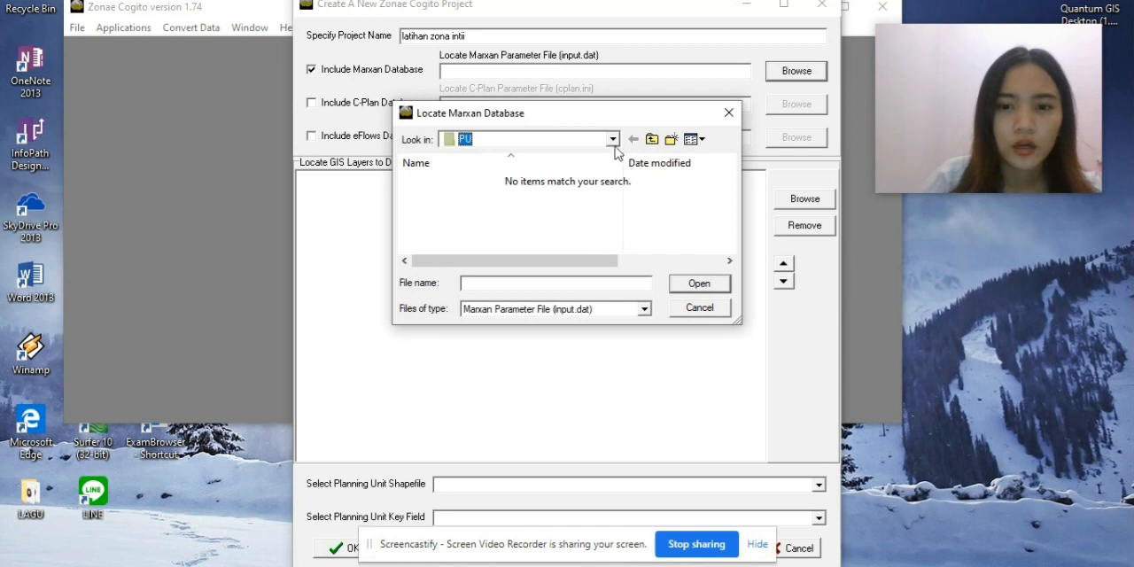
pyautogui.click(612, 140)
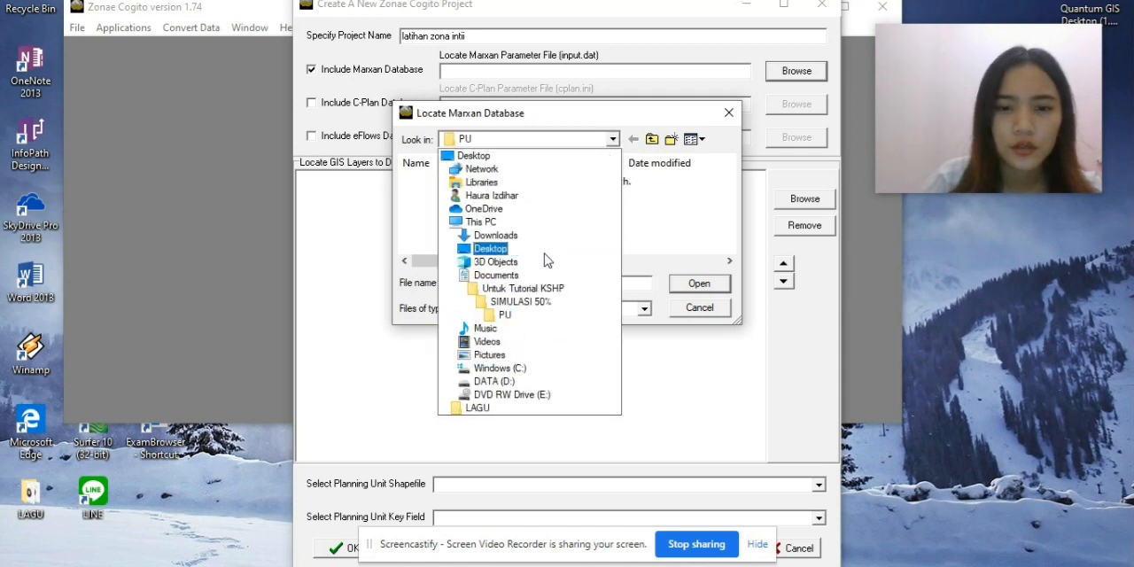
pyautogui.click(522, 302)
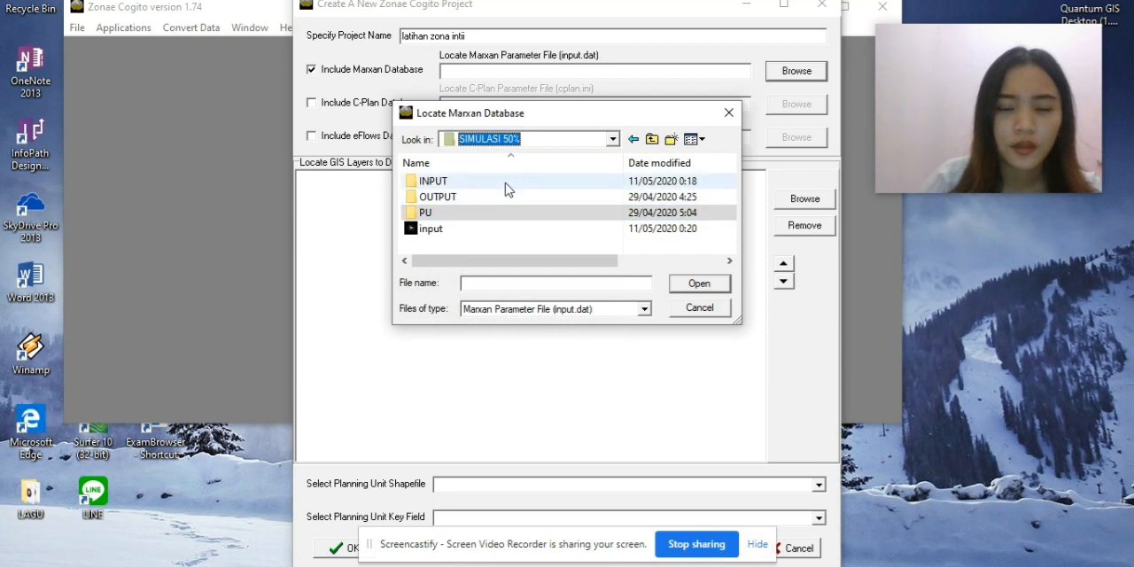
pyautogui.doubleClick(493, 228)
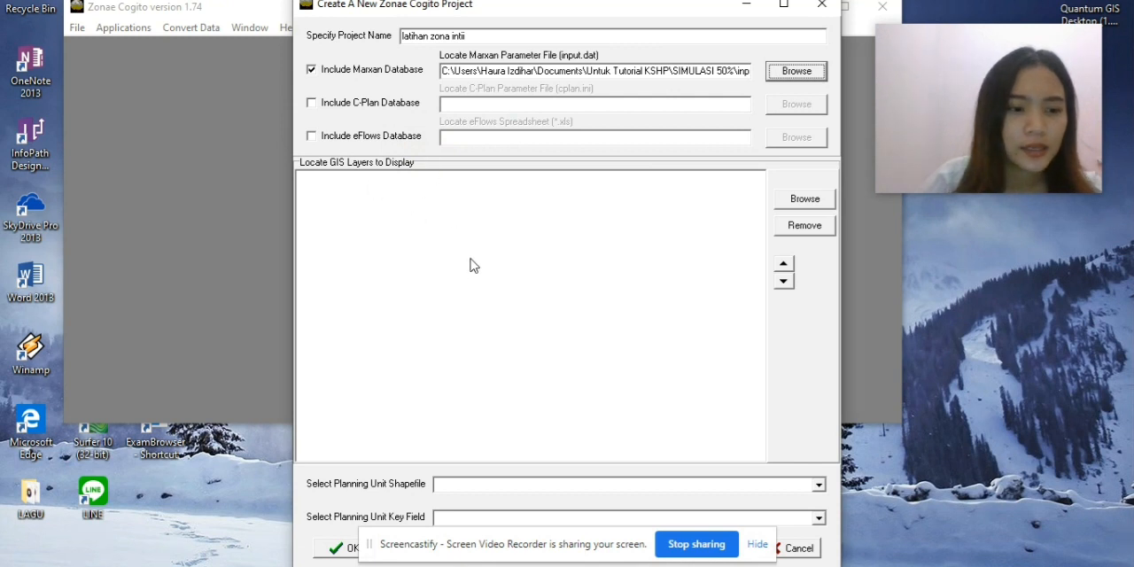
# Add the planning unit shapefile pu_layer_tidung.shp from the PU folder to the project's GIS layers.
pyautogui.click(802, 199)
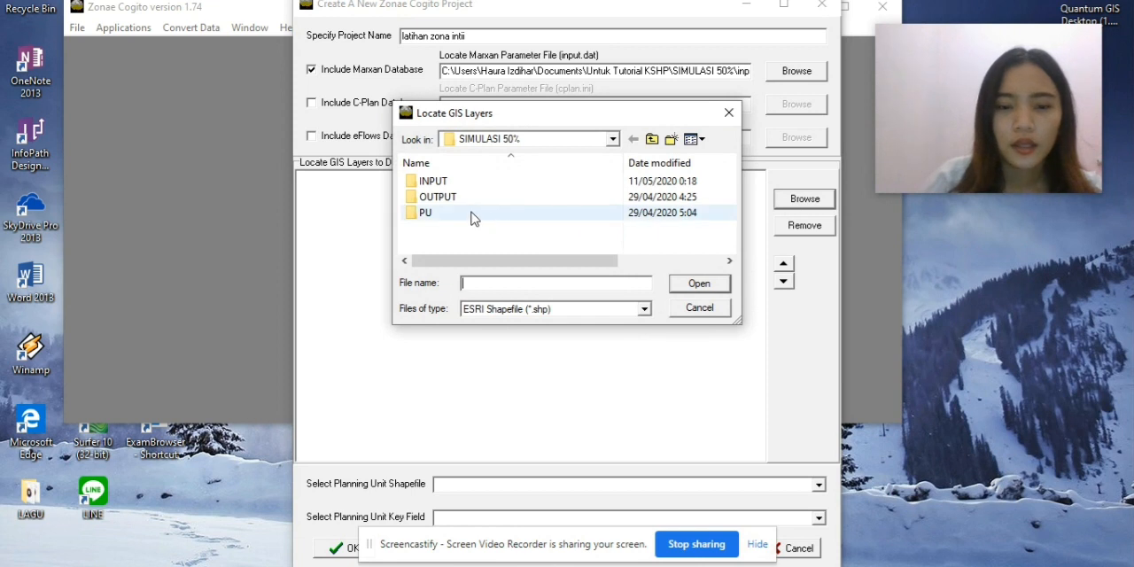
pyautogui.doubleClick(473, 217)
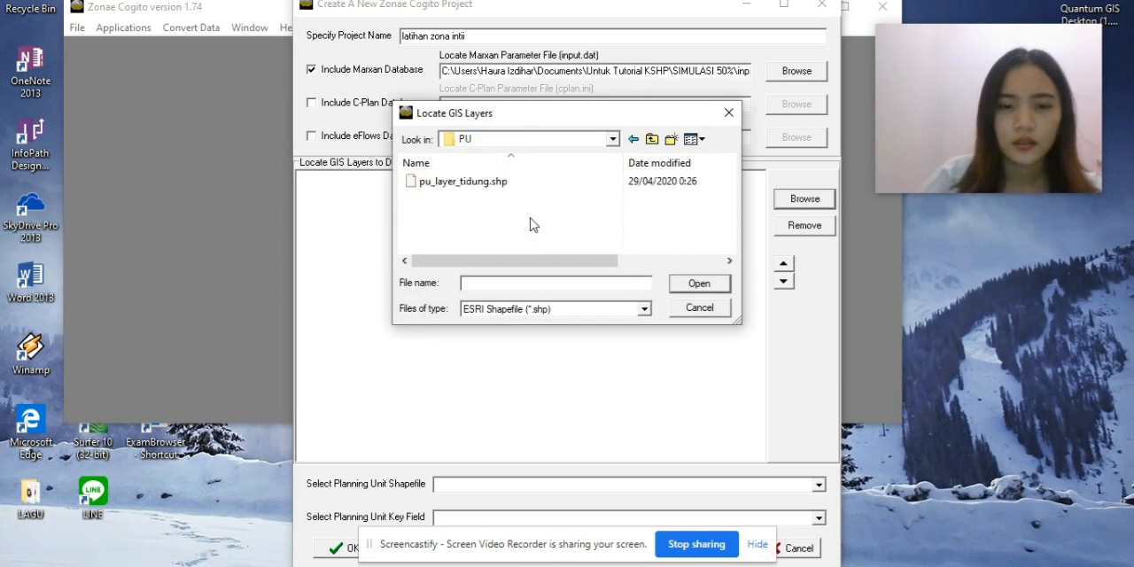
pyautogui.click(523, 185)
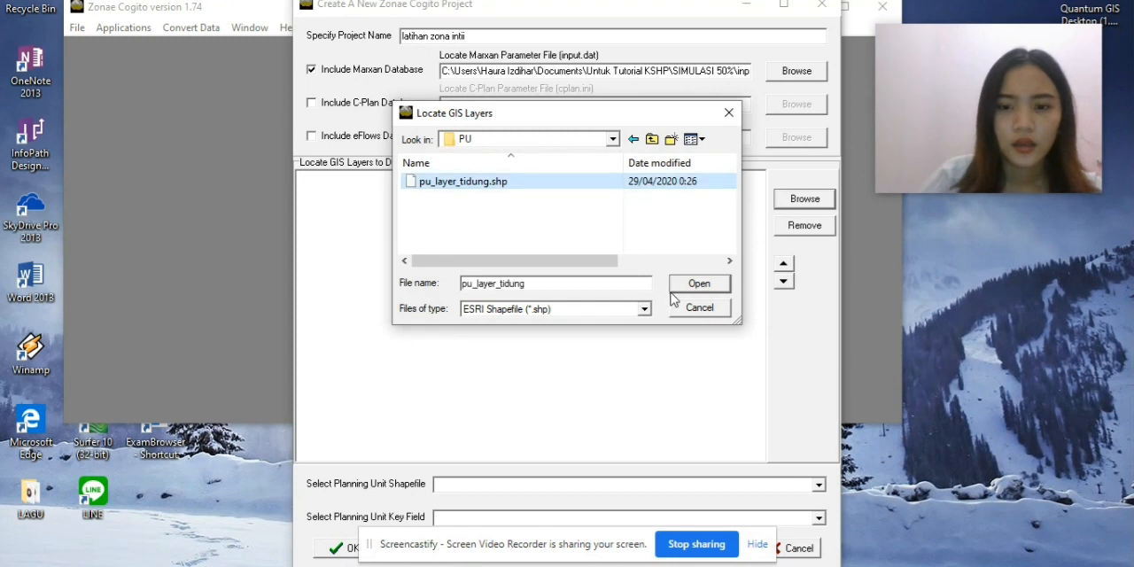
pyautogui.click(686, 283)
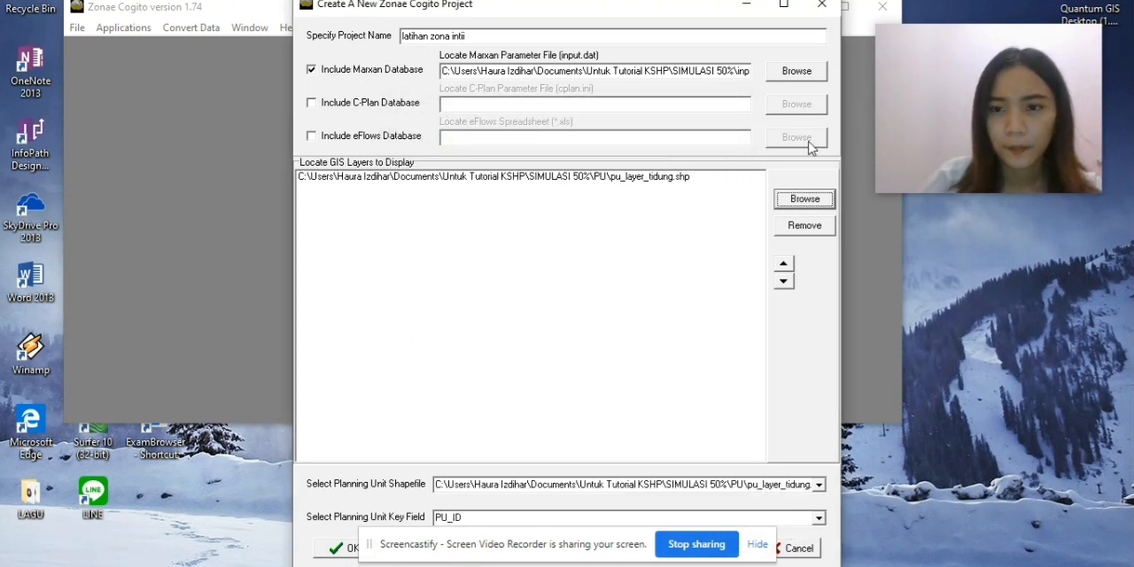
# Create the project "latihan zona intii" with pu_layer_tidung.shp as planning unit shapefile and PU_ID as key field.
pyautogui.click(758, 549)
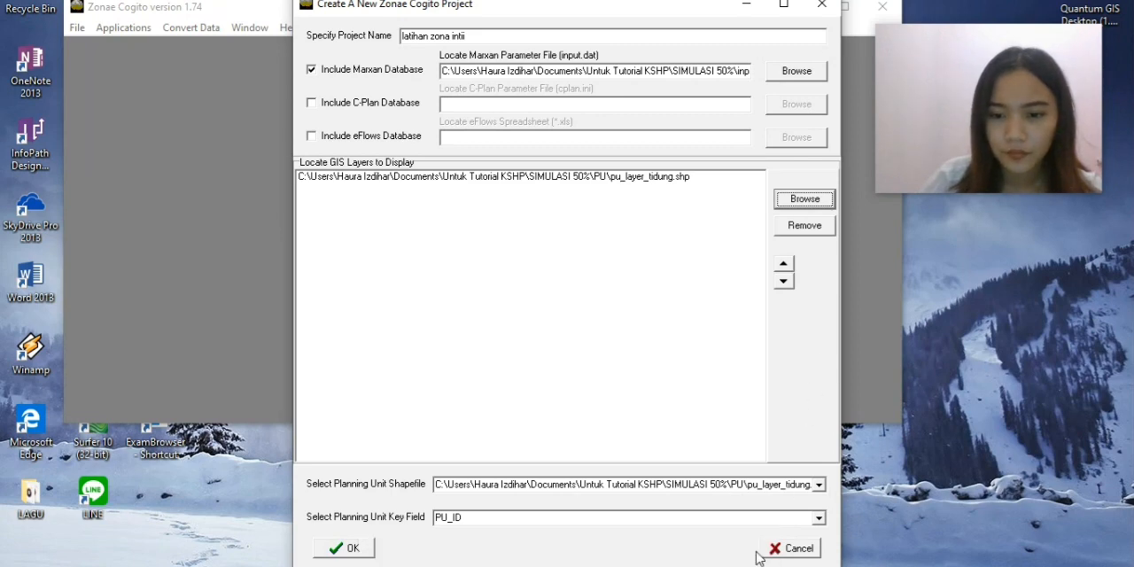
pyautogui.click(351, 549)
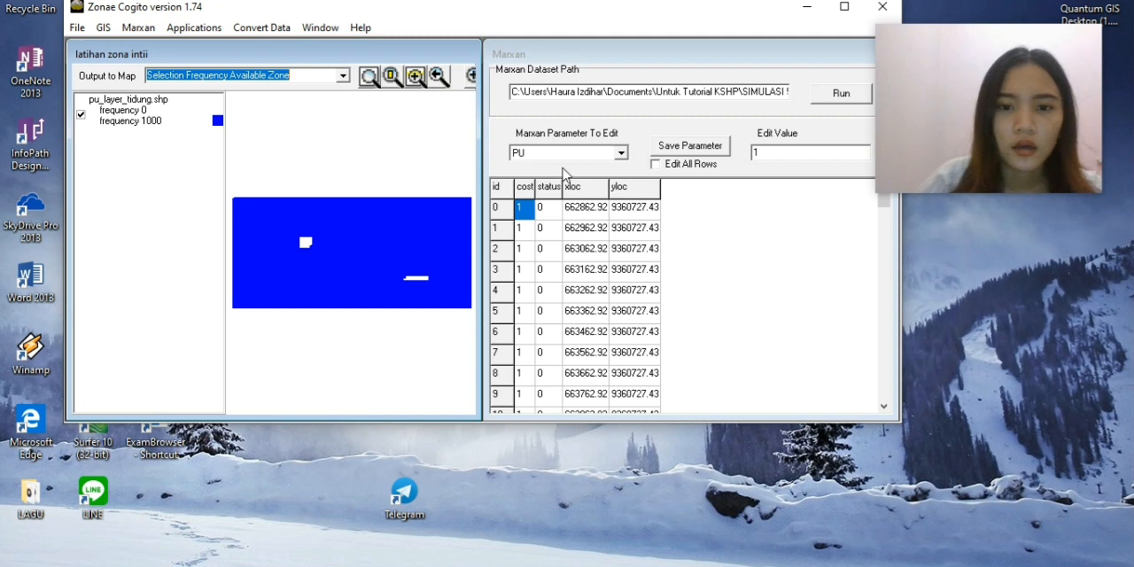
# In the Marxan SPEC parameters, set the prop value to 0,3 for LAMUN and 0,05 for MANGROVE.
pyautogui.click(621, 153)
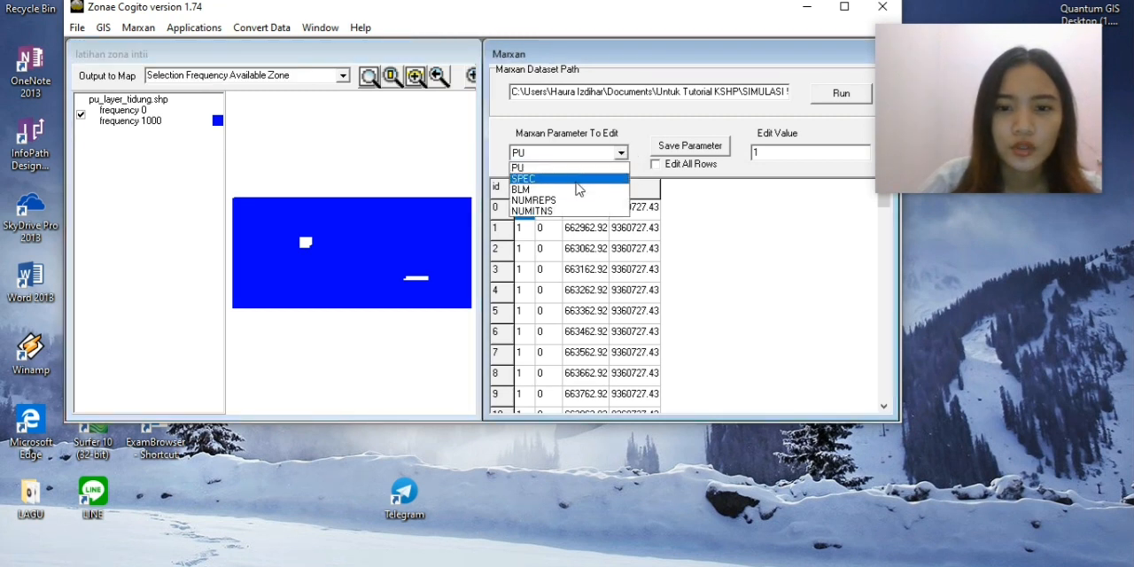
pyautogui.click(580, 180)
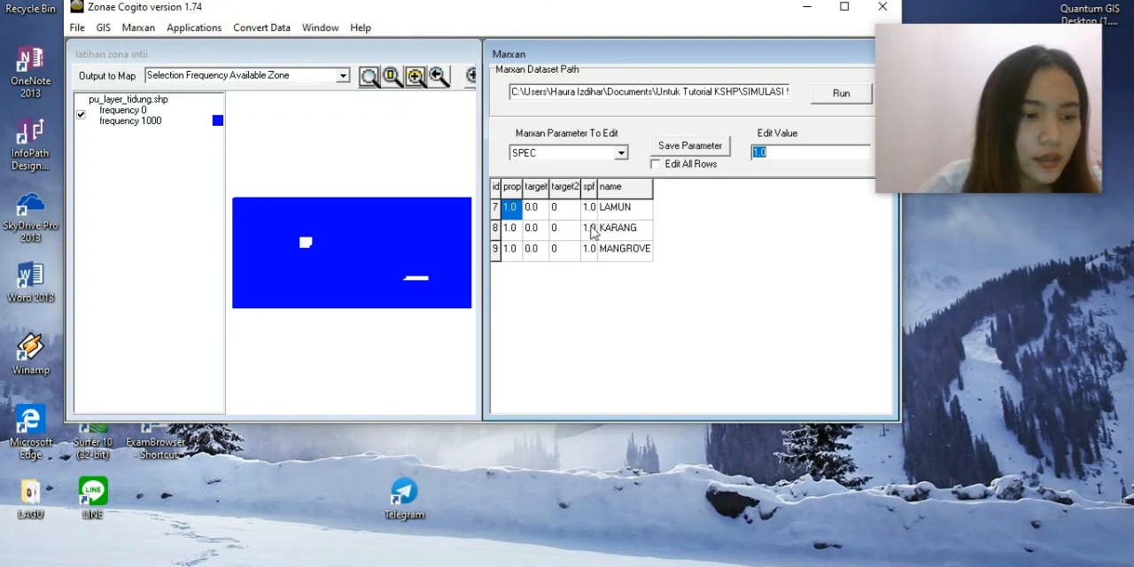
pyautogui.click(512, 210)
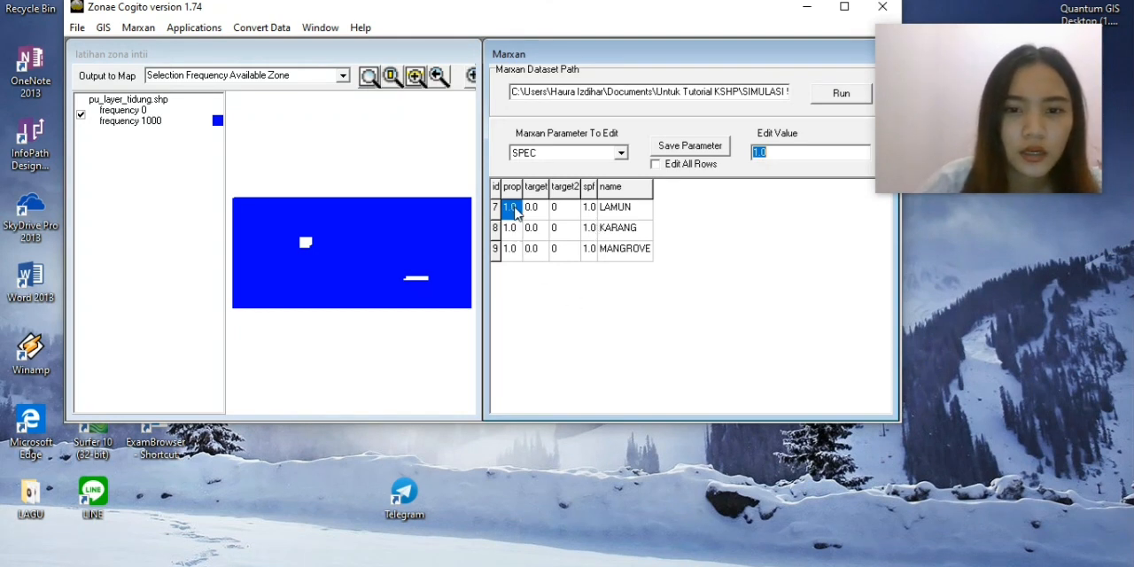
pyautogui.write('0.3')
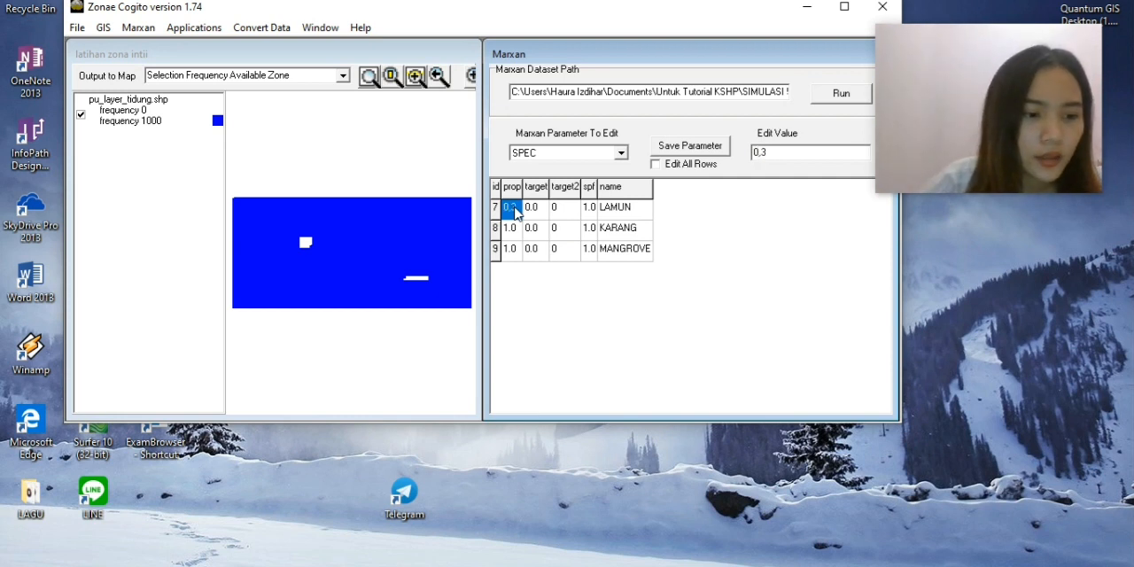
pyautogui.click(512, 251)
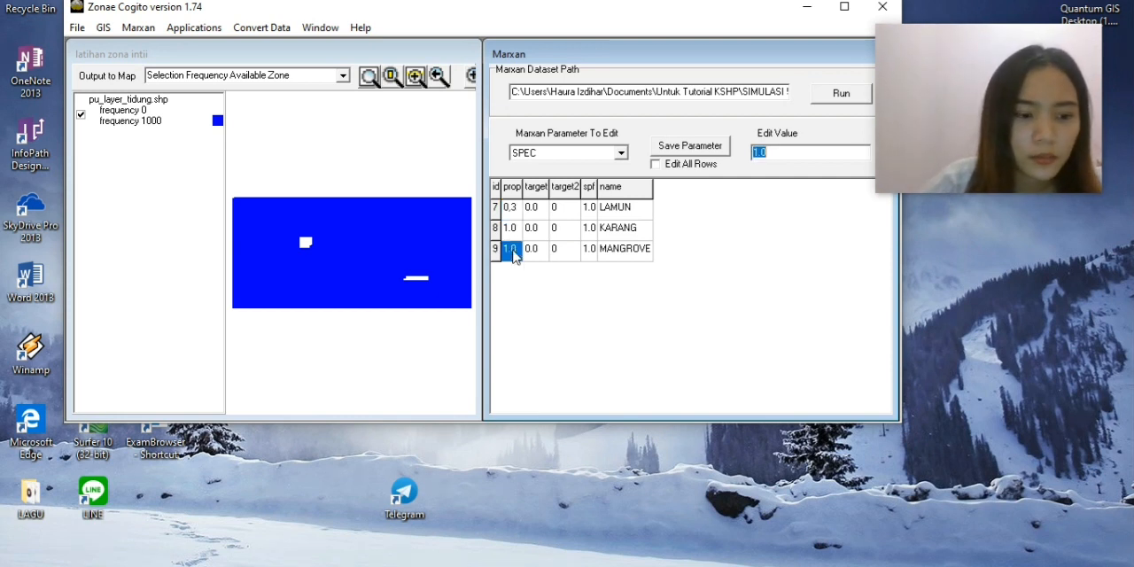
pyautogui.write('0,05')
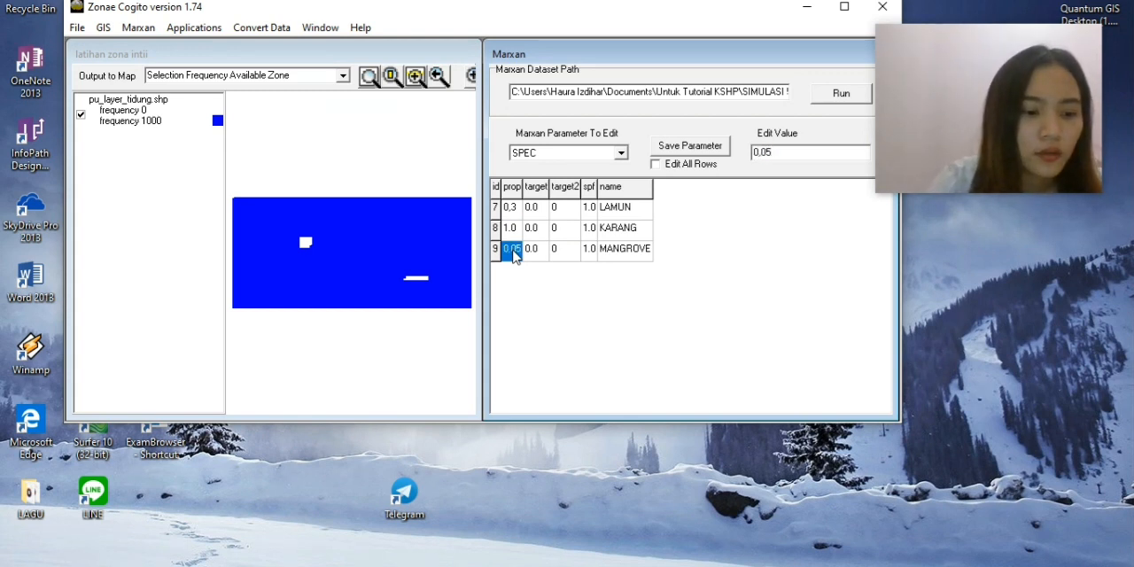
pyautogui.click(554, 302)
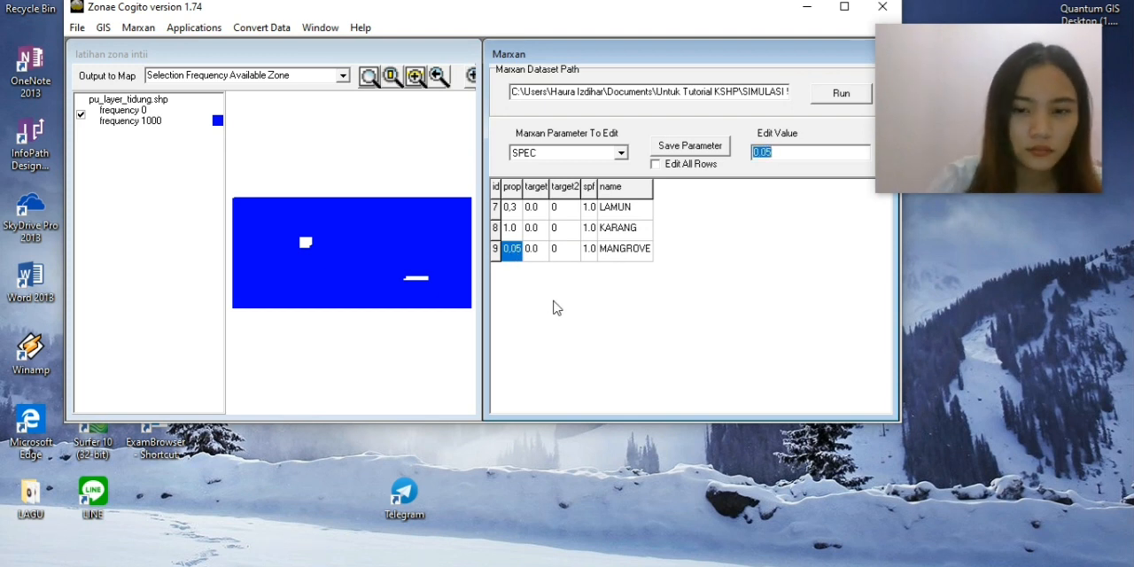
# Run Marxan on the dataset, saving the edited SPEC parameter before the run.
pyautogui.click(842, 96)
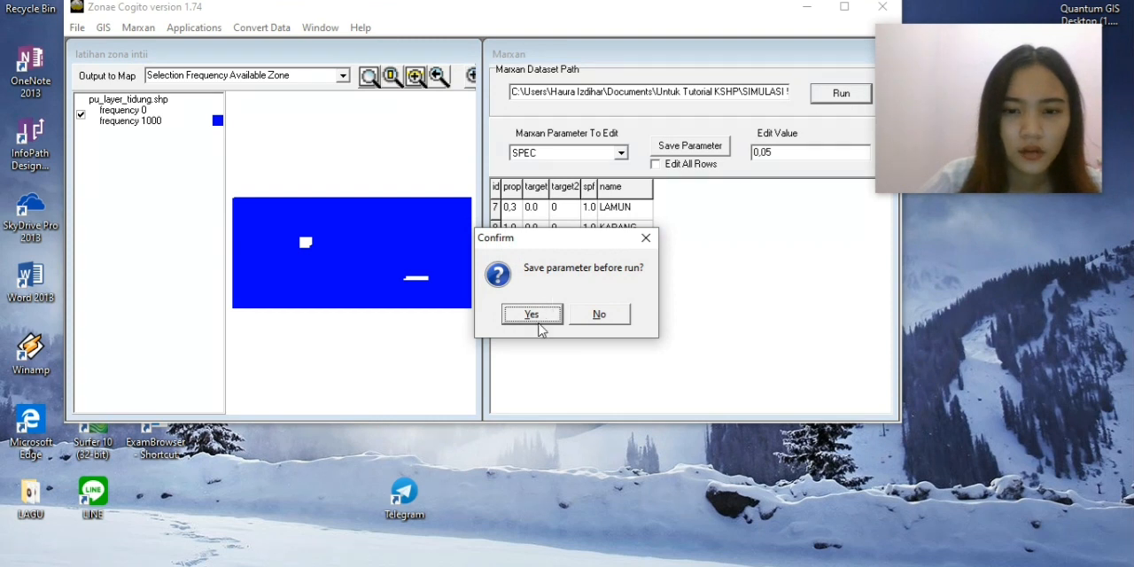
pyautogui.click(532, 316)
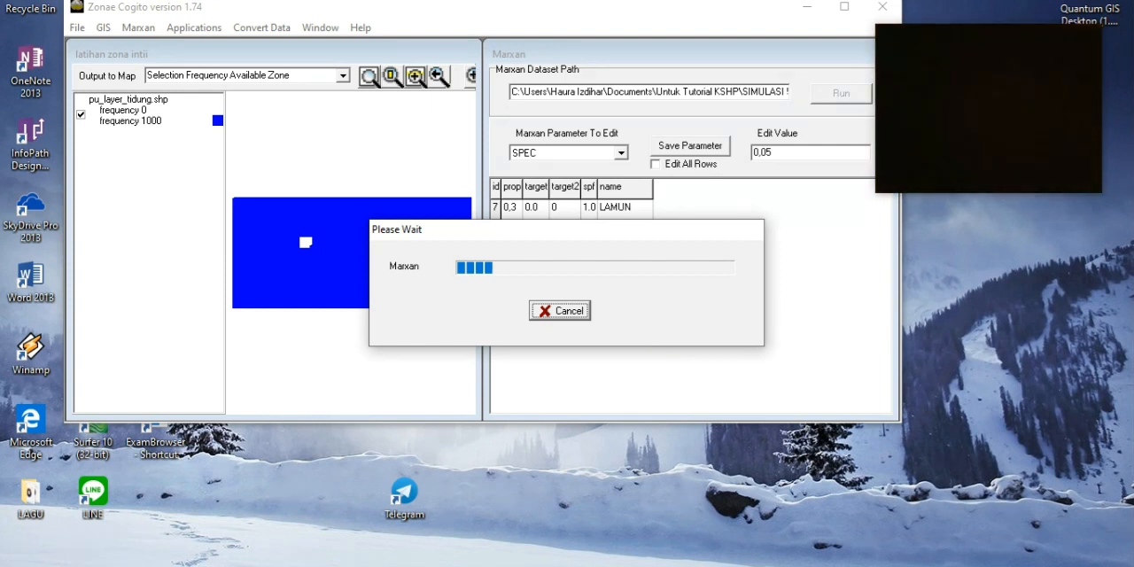
pyautogui.click(592, 565)
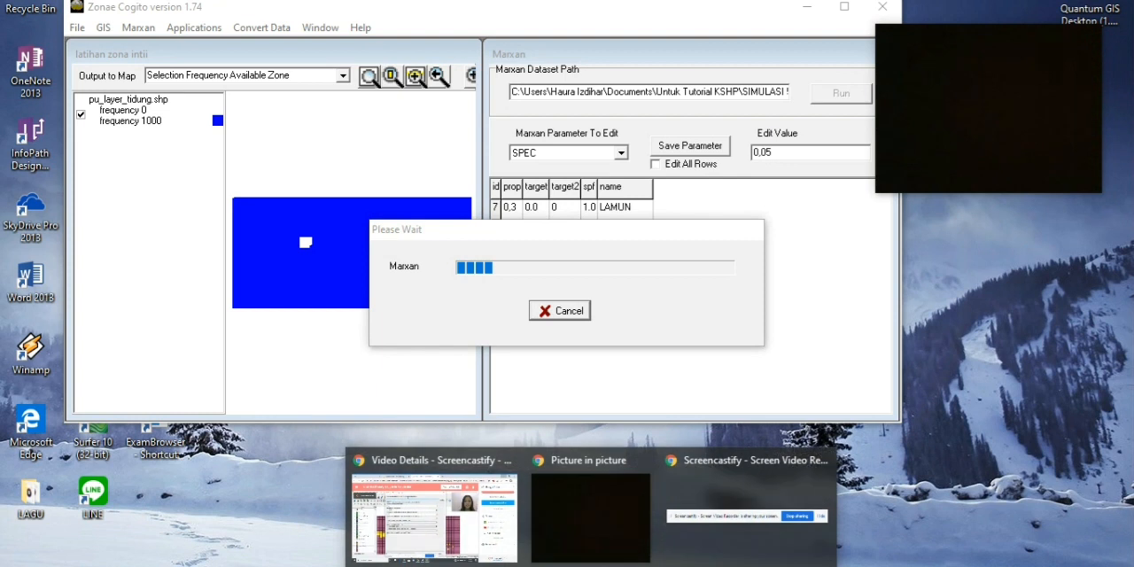
pyautogui.click(687, 522)
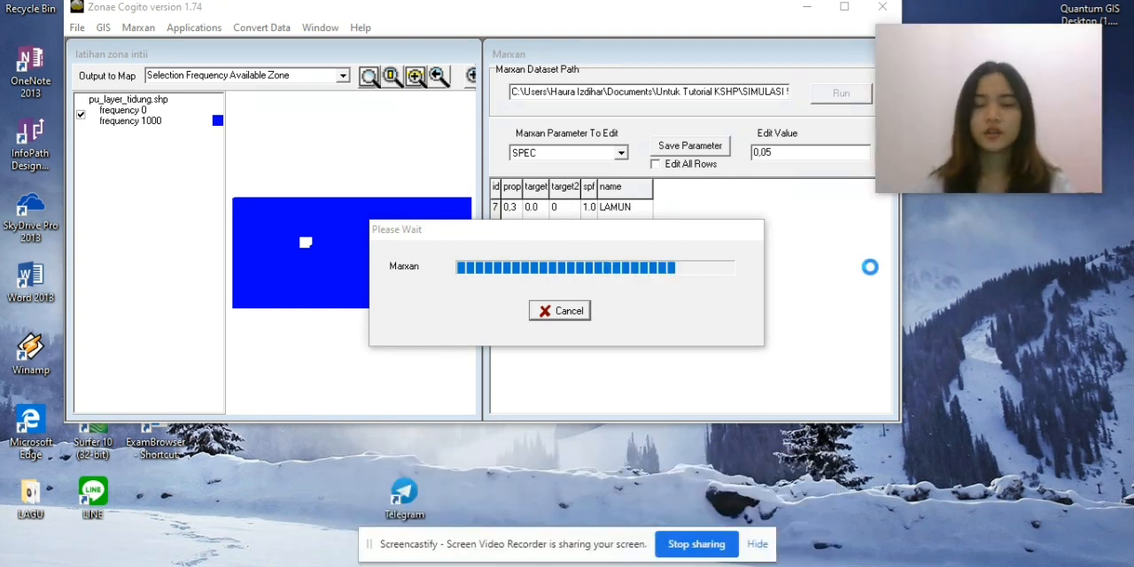
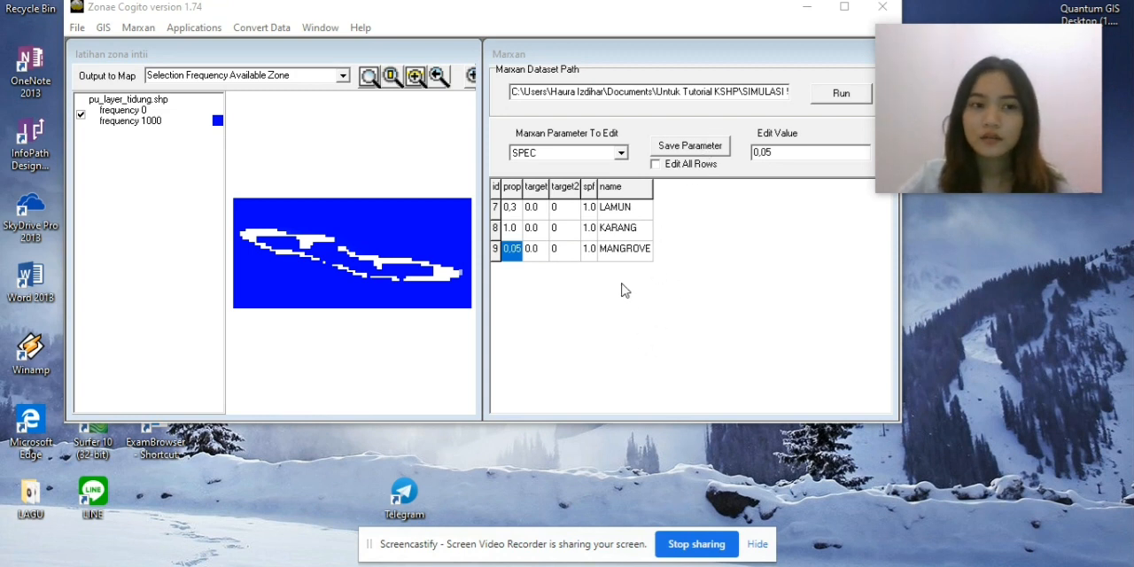
# Save the edited SPEC parameter of the Marxan dataset and switch to Quantum GIS.
pyautogui.click(666, 149)
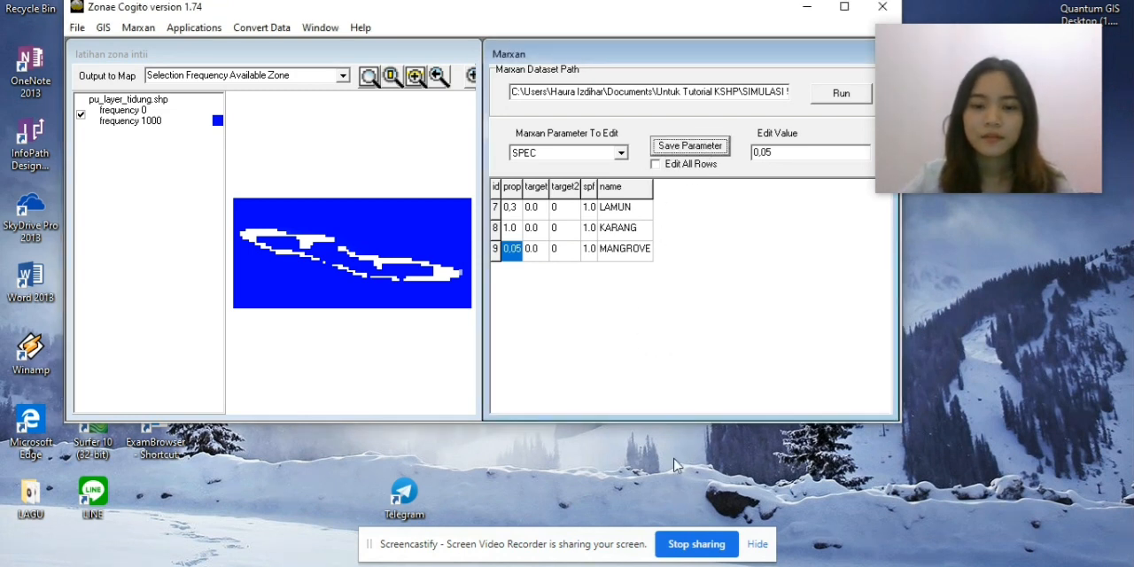
pyautogui.click(696, 544)
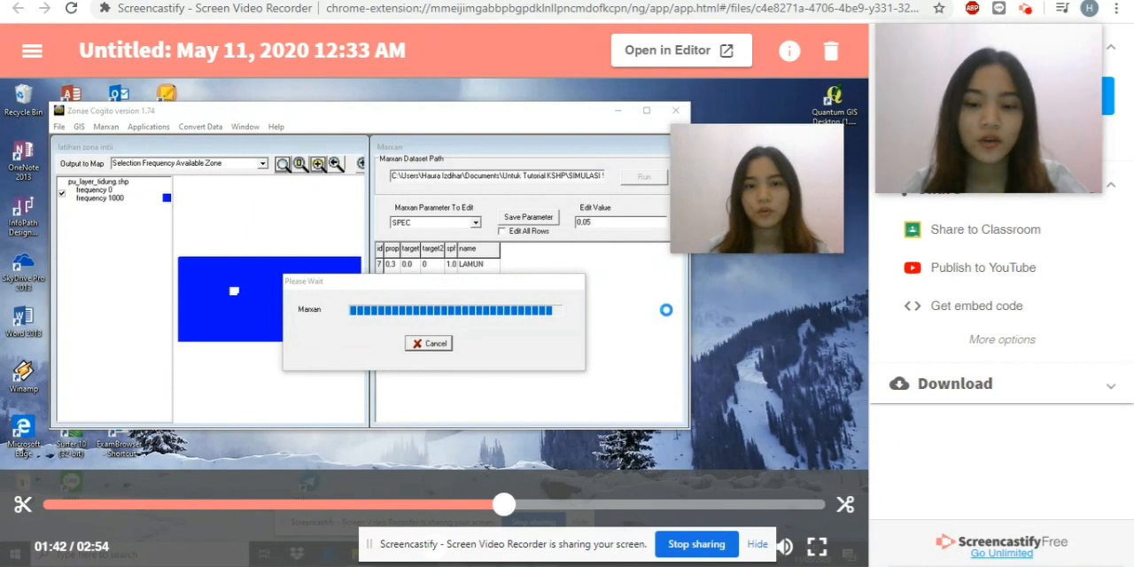
pyautogui.click(667, 566)
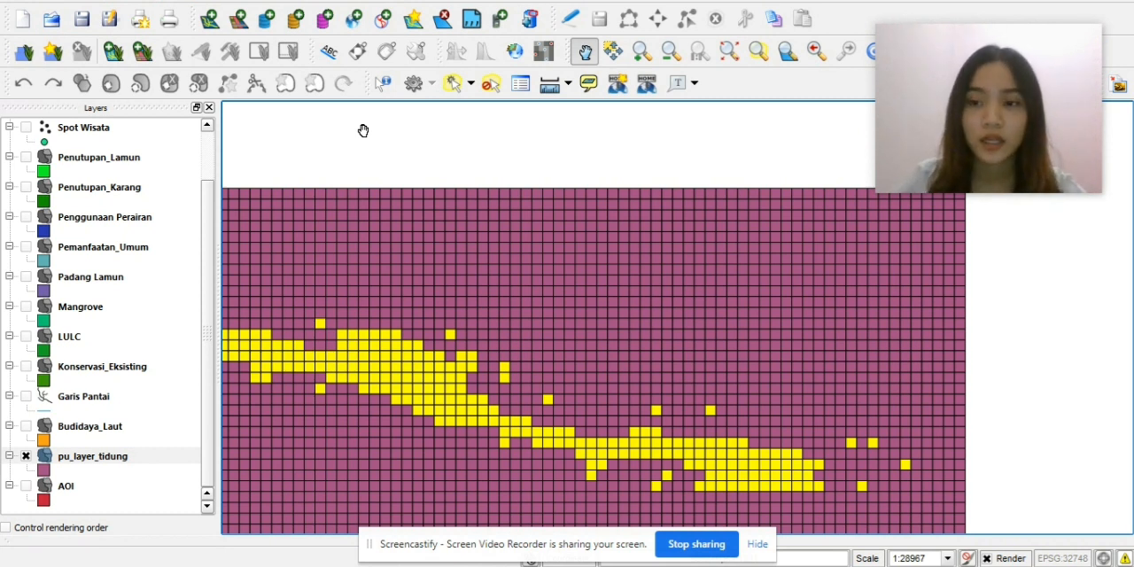
pyautogui.click(204, 2)
pyautogui.moveTo(254, 80)
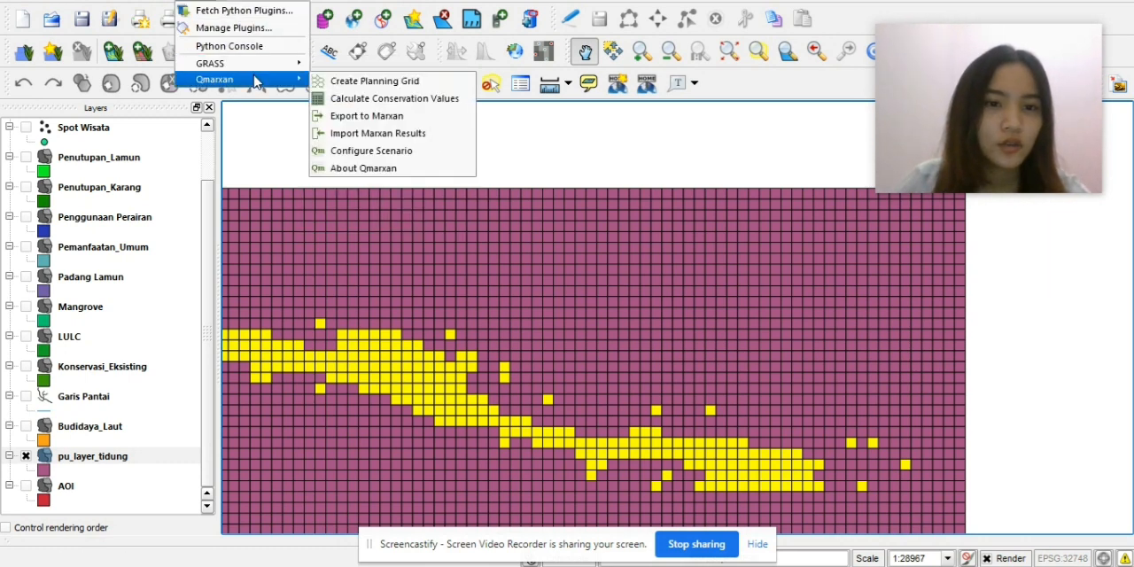
pyautogui.click(393, 134)
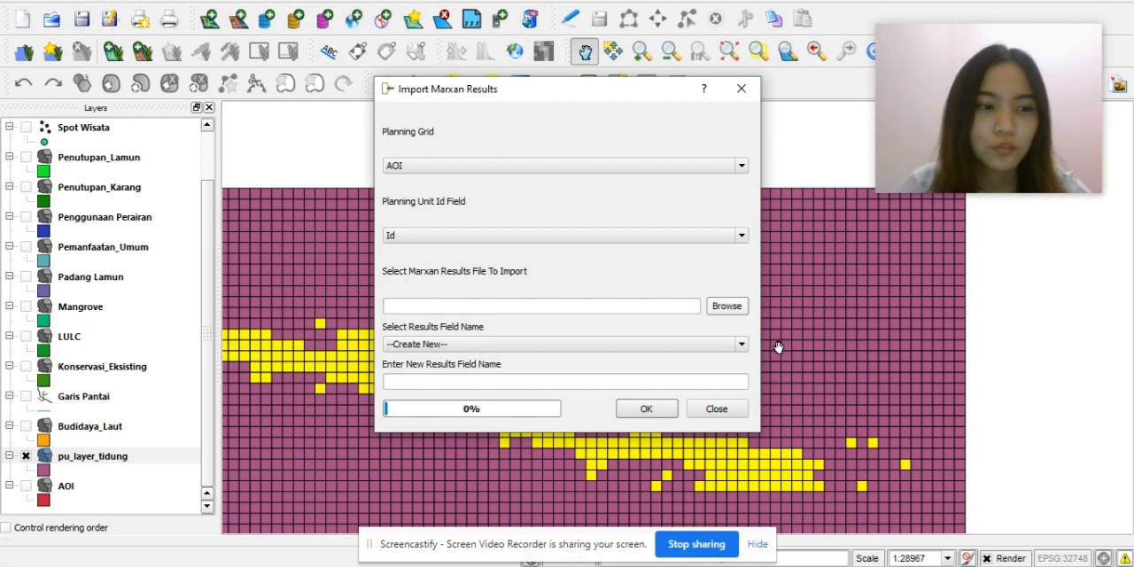
pyautogui.click(732, 310)
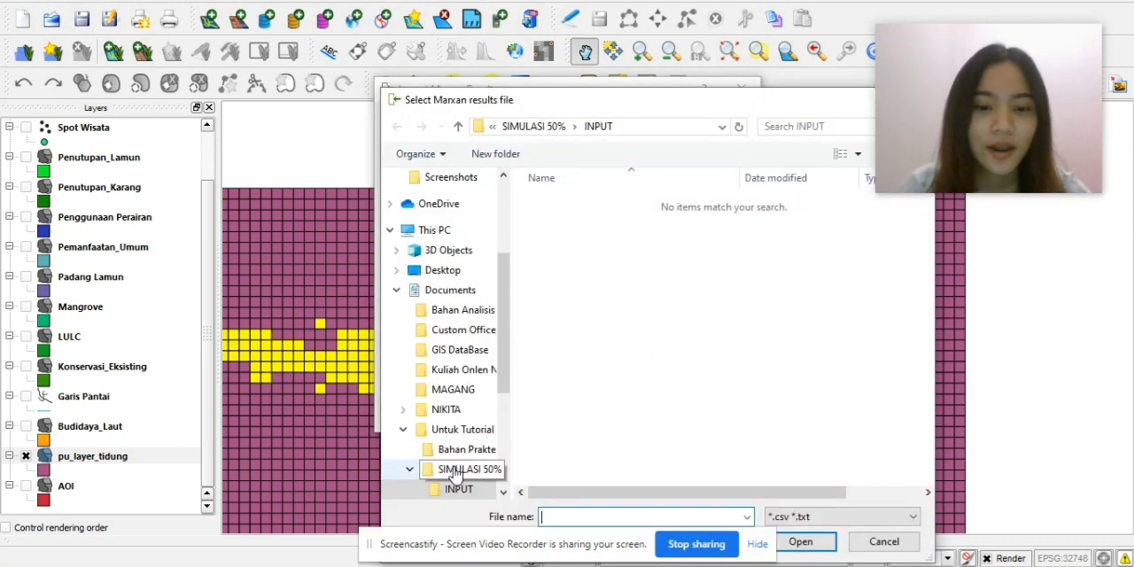
pyautogui.scroll(-3, 465, 501)
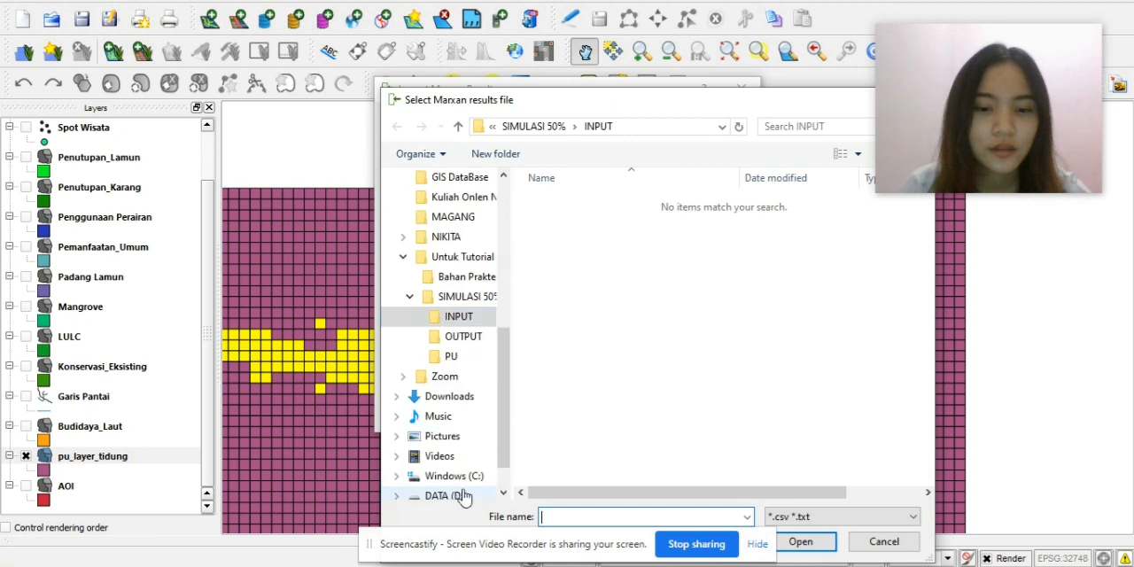
pyautogui.click(463, 336)
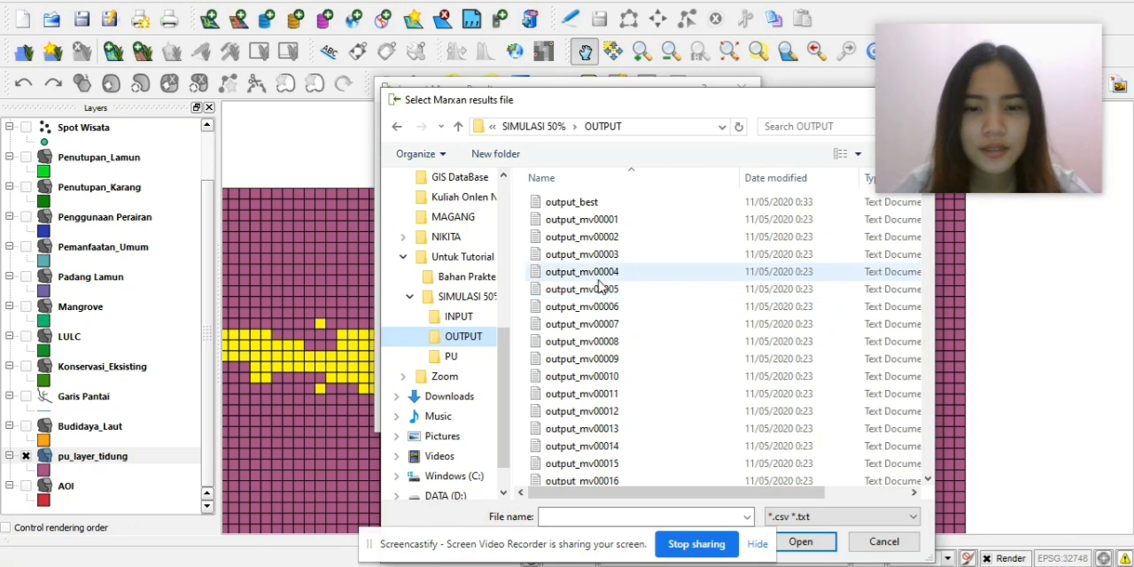
pyautogui.scroll(-20, 666, 257)
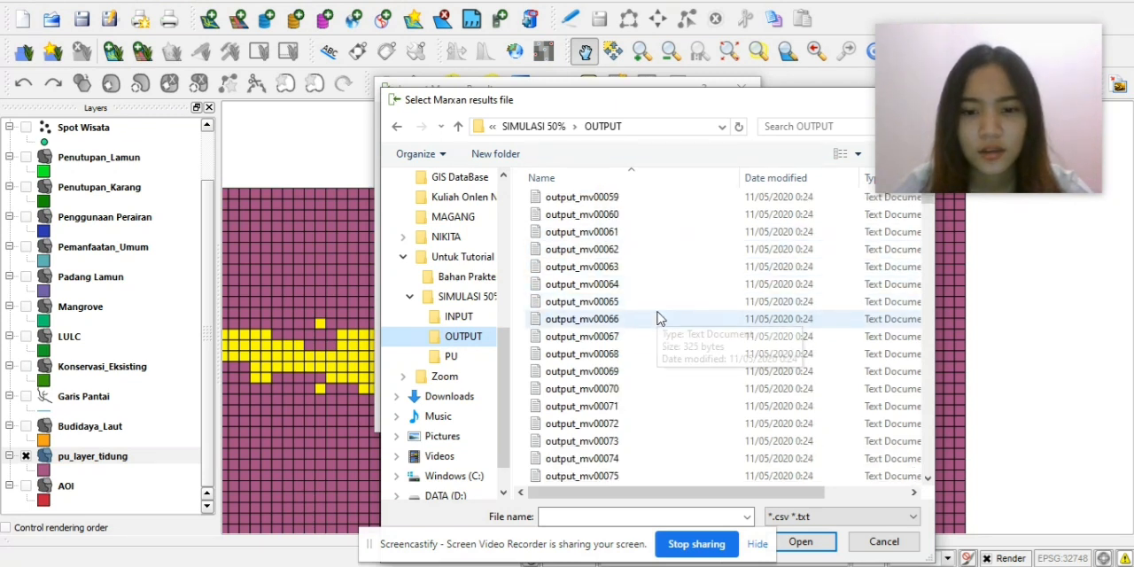
pyautogui.scroll(-20, 653, 348)
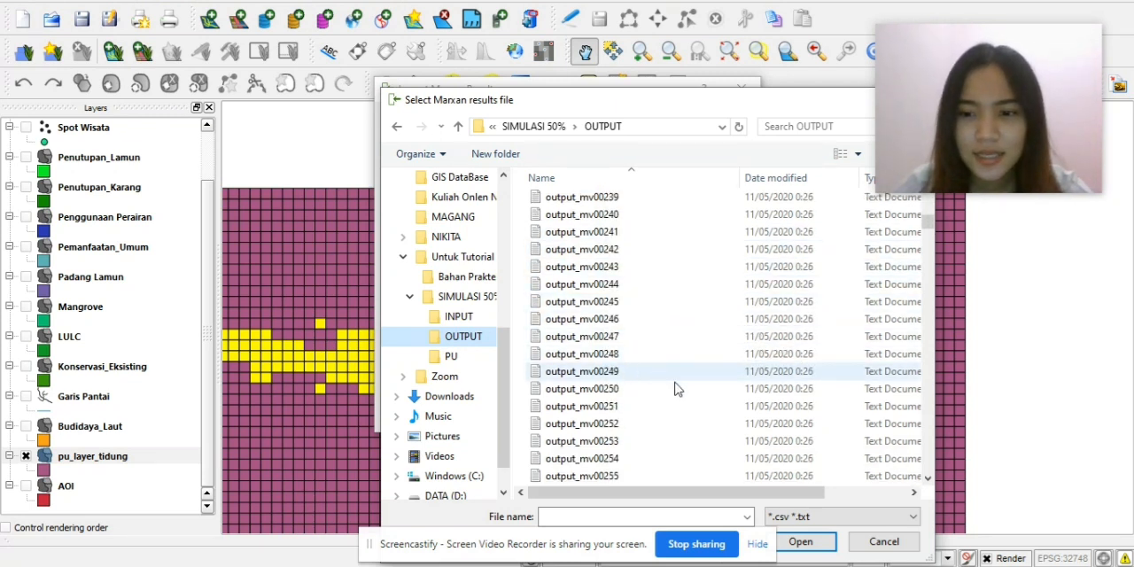
pyautogui.scroll(-20, 709, 381)
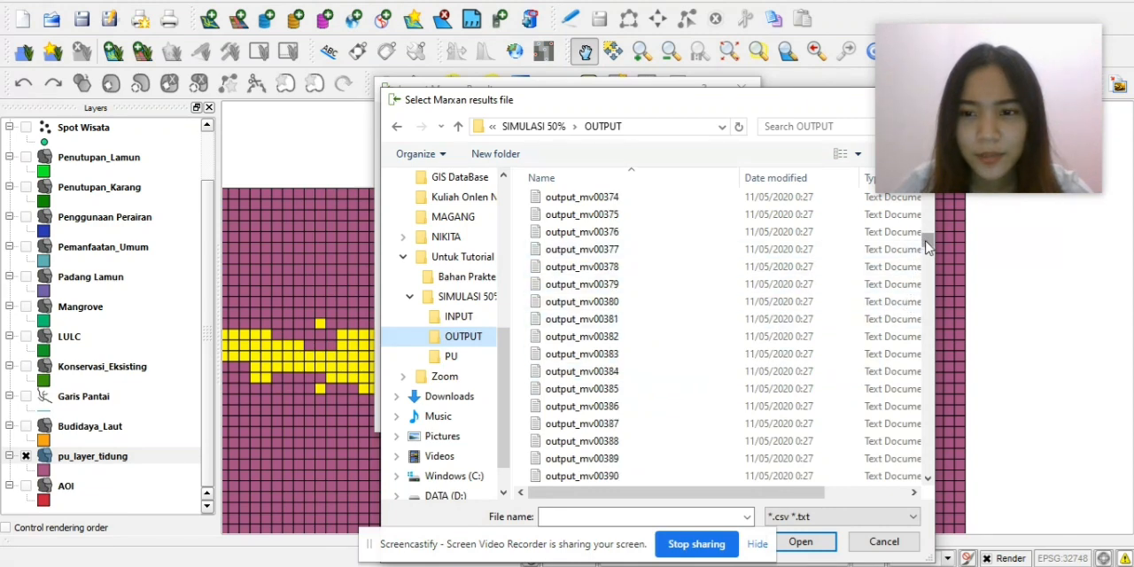
pyautogui.moveTo(928, 246); pyautogui.dragTo(883, 478)
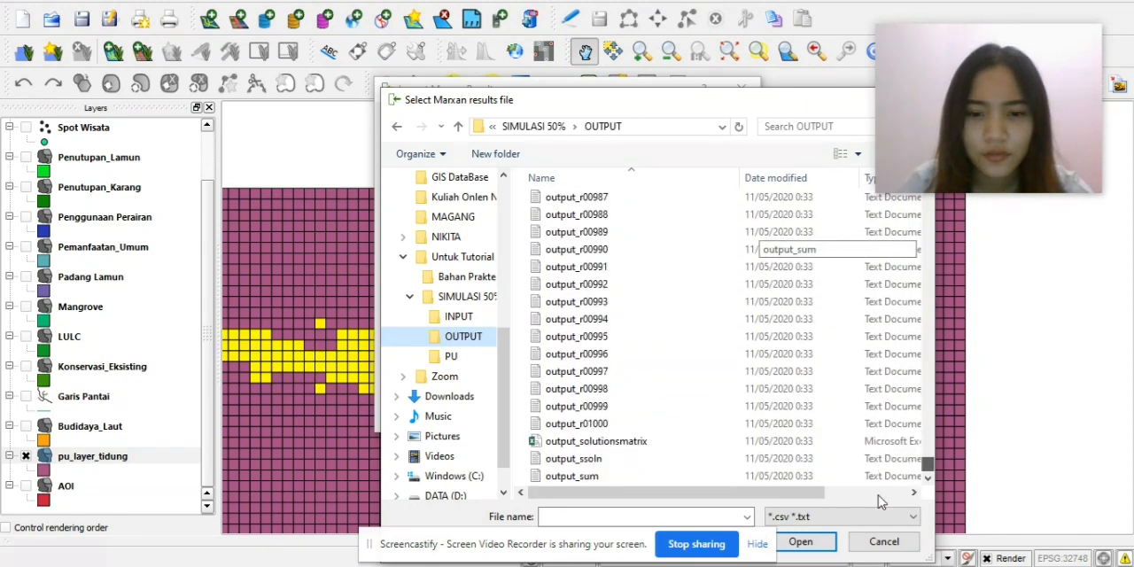
pyautogui.moveTo(879, 516); pyautogui.dragTo(895, 171)
pyautogui.click(648, 207)
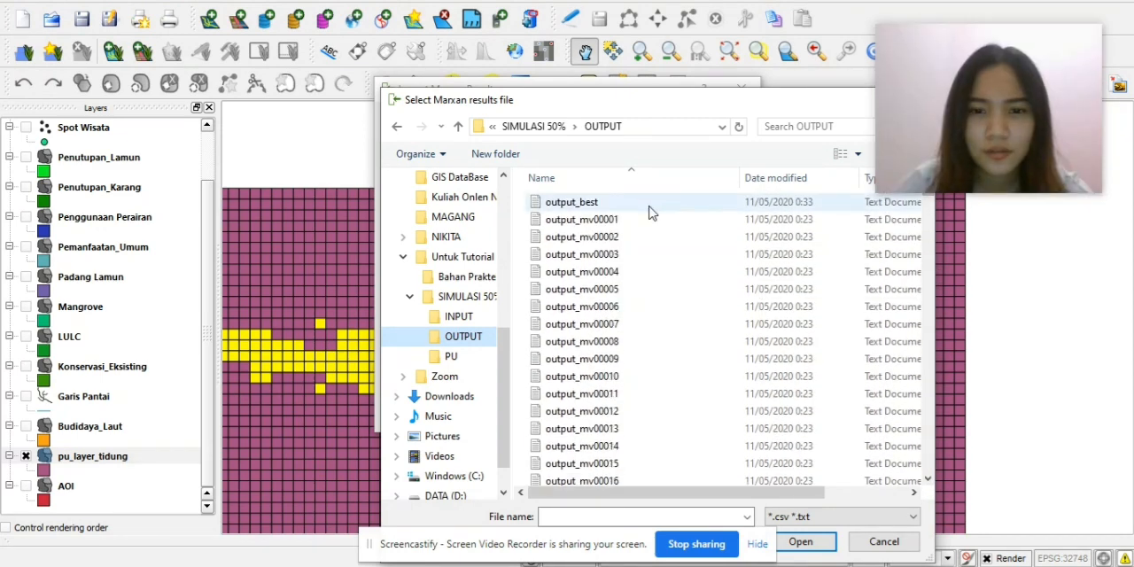
pyautogui.doubleClick(648, 209)
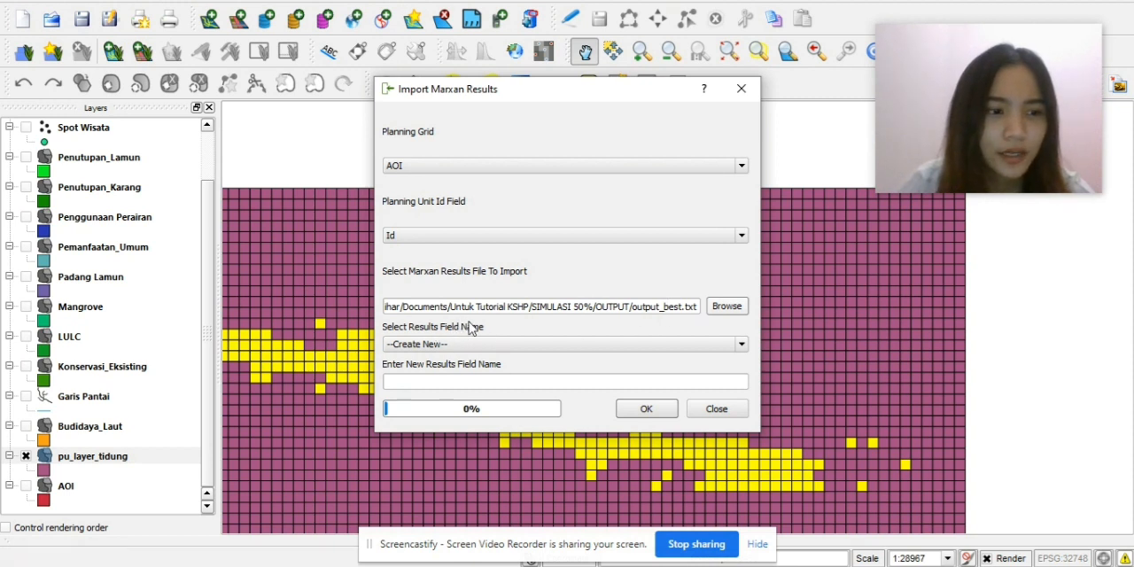
pyautogui.click(458, 381)
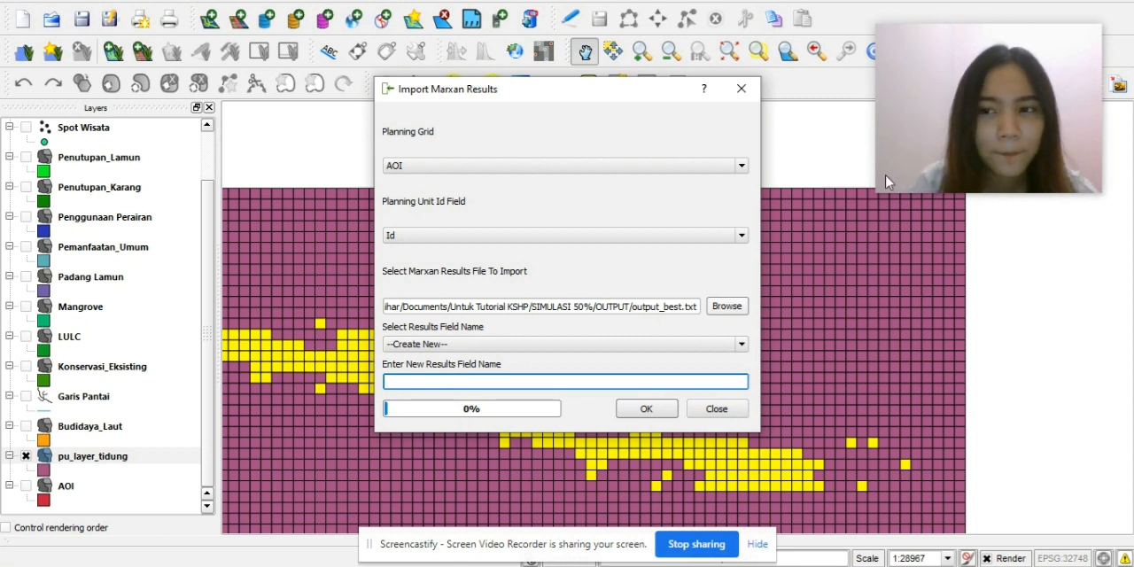
pyautogui.click(699, 549)
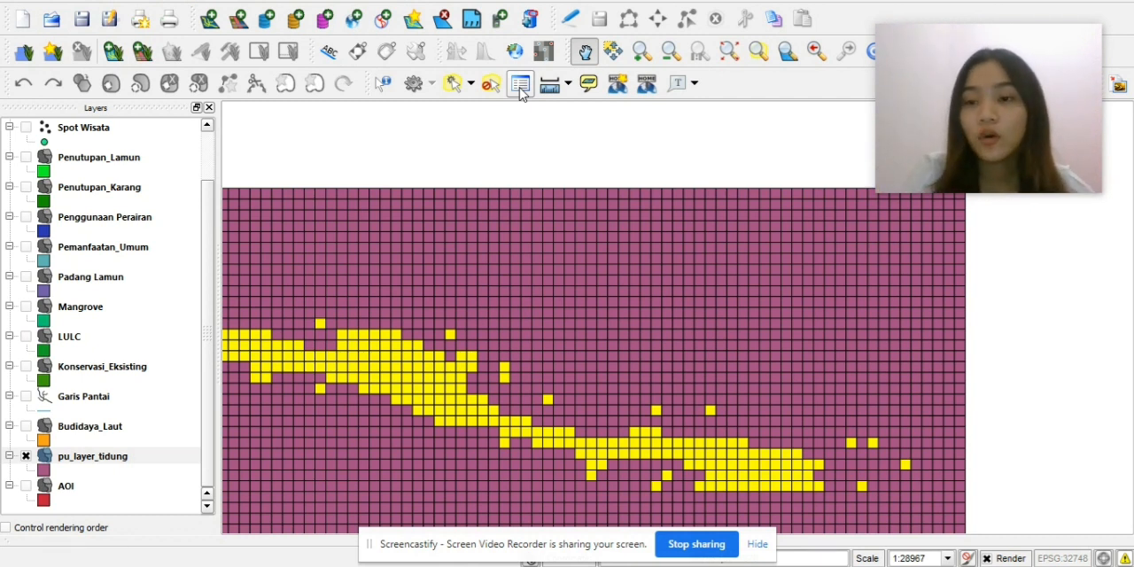
# Start a Qmarxan import of Marxan results with pu_layer_tidung as the planning grid.
pyautogui.click(189, 3)
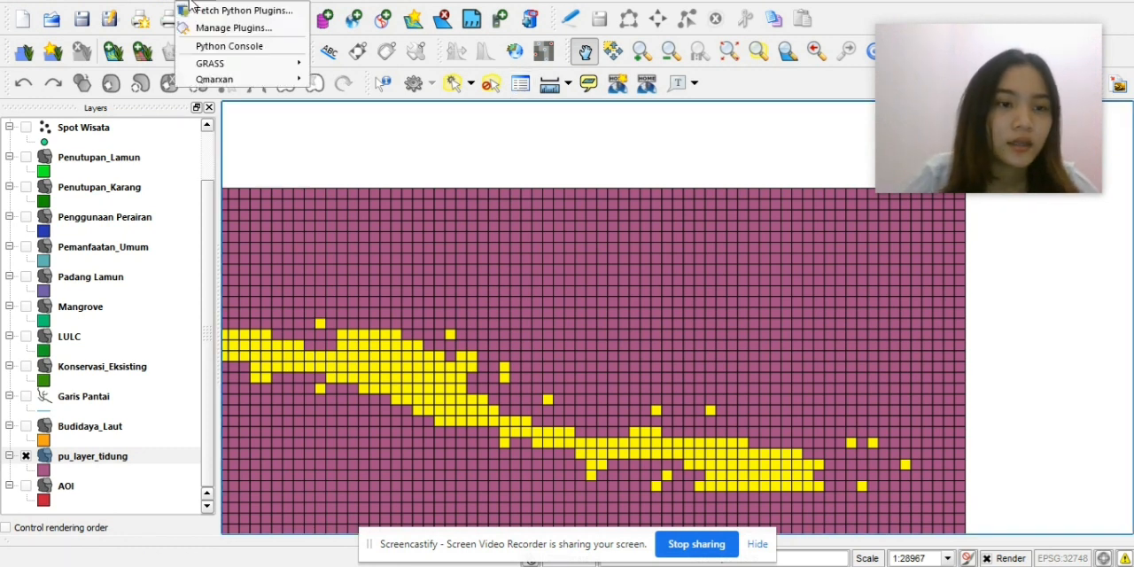
pyautogui.moveTo(205, 78)
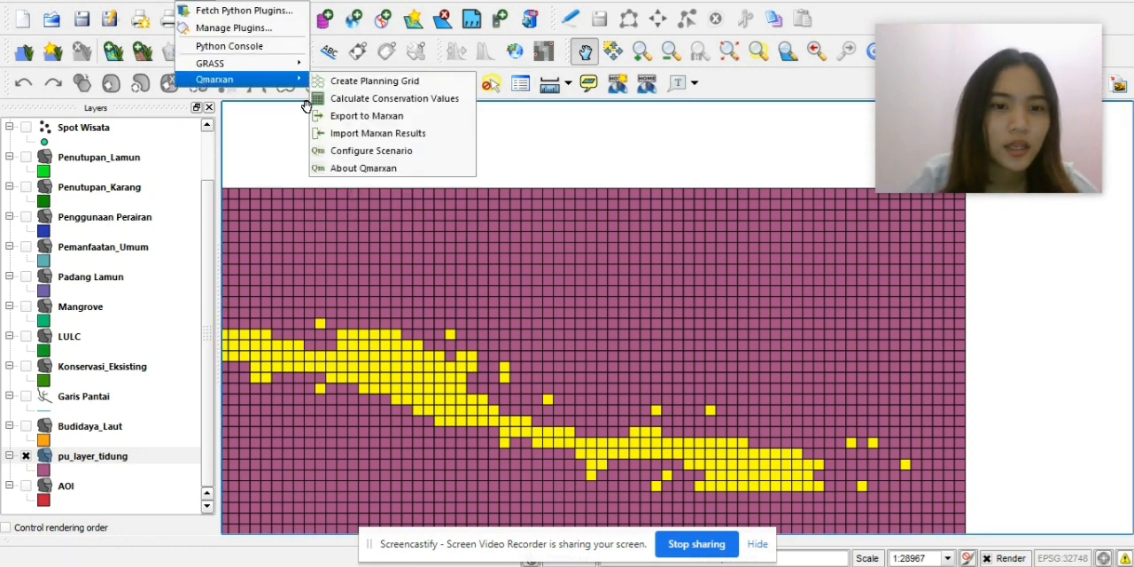
pyautogui.click(355, 134)
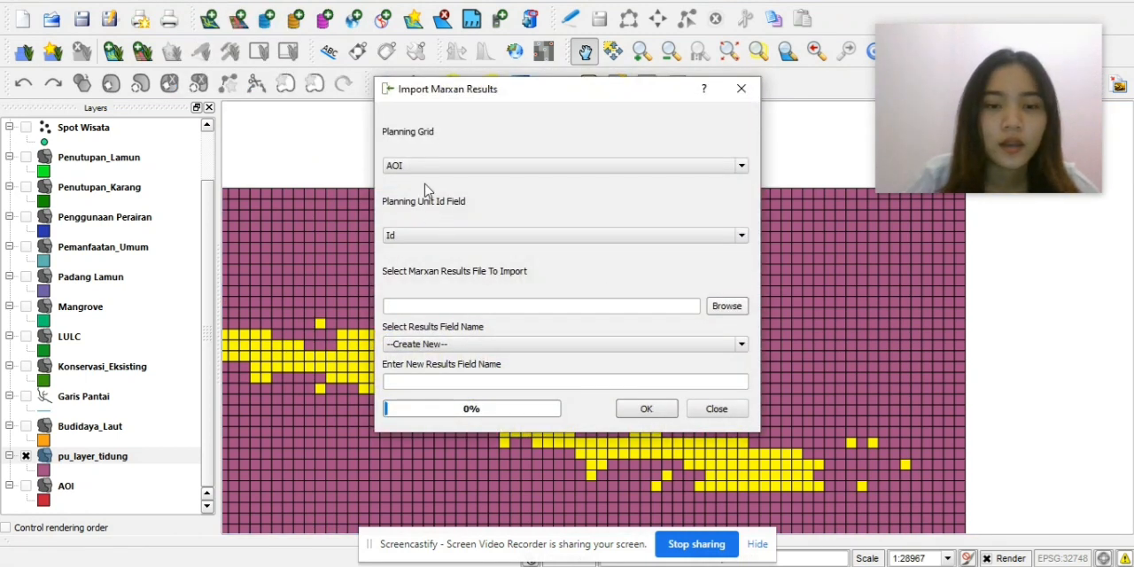
pyautogui.click(562, 168)
pyautogui.scroll(-2, 492, 261)
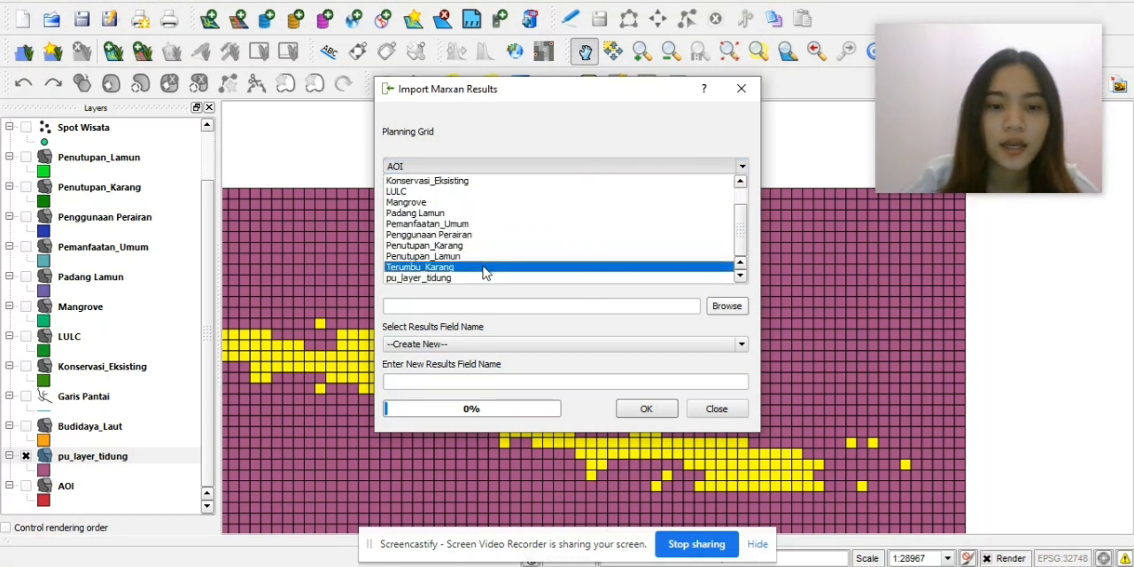
pyautogui.click(474, 278)
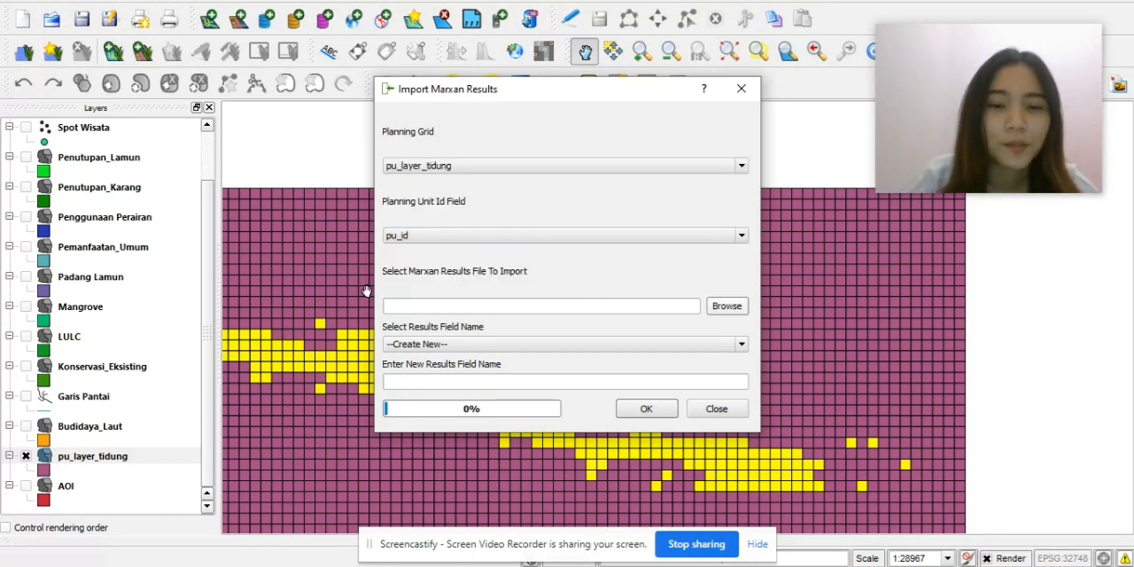
# Import the results file output_best from the SIMULASI 50% OUTPUT folder into a new results field named BEST.
pyautogui.click(719, 307)
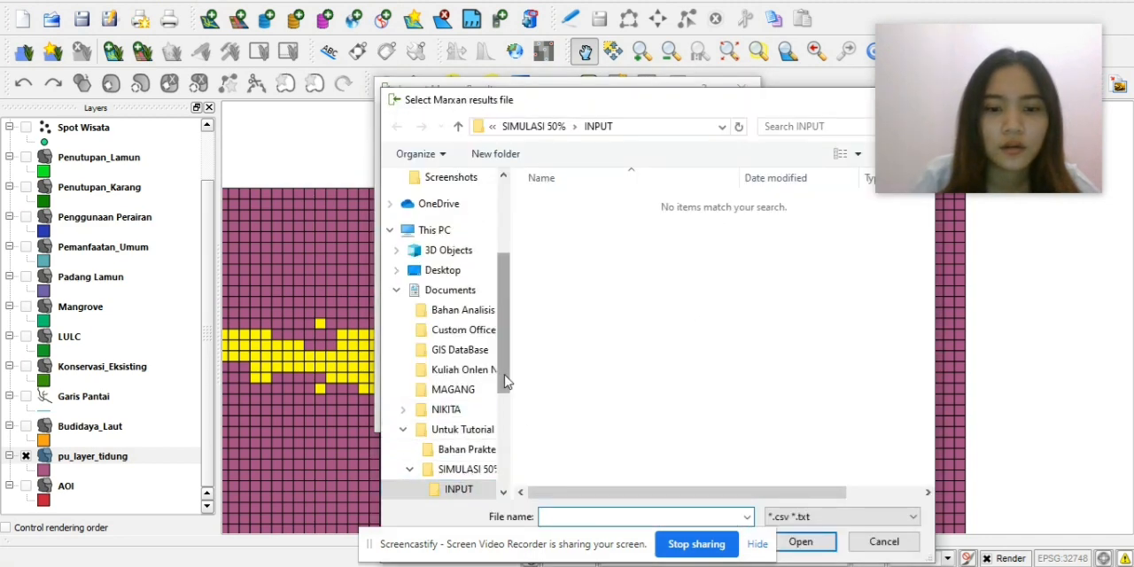
pyautogui.moveTo(504, 375); pyautogui.dragTo(506, 401)
pyautogui.click(464, 462)
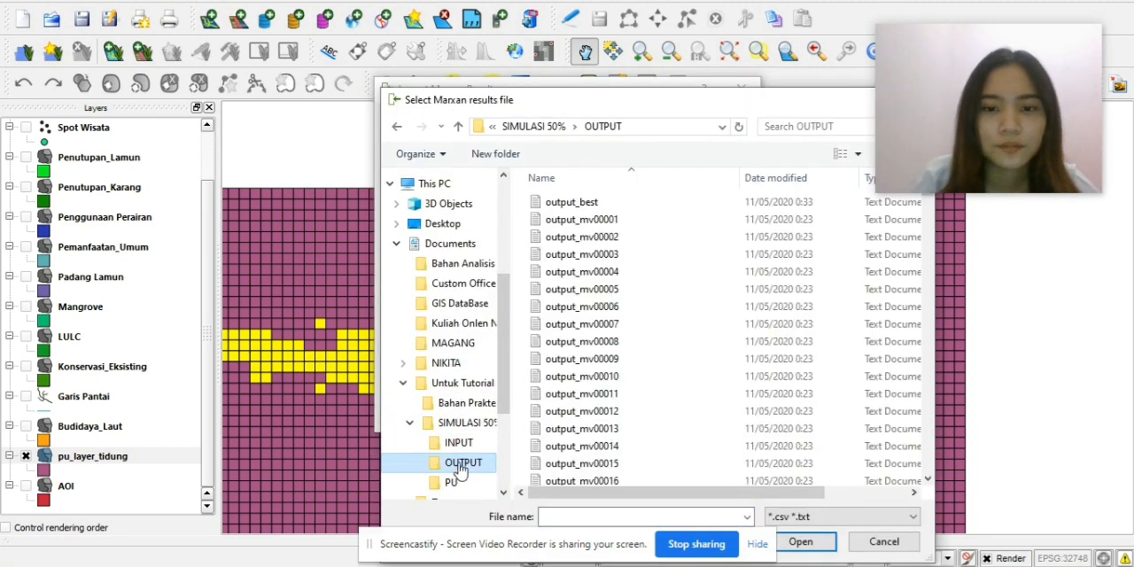
pyautogui.doubleClick(611, 203)
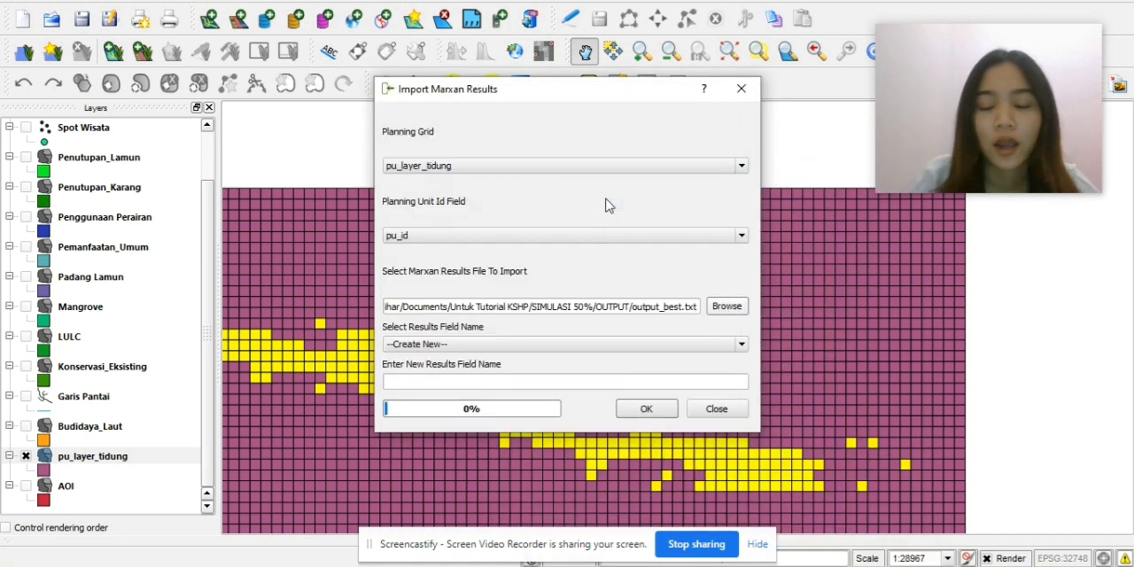
pyautogui.click(490, 382)
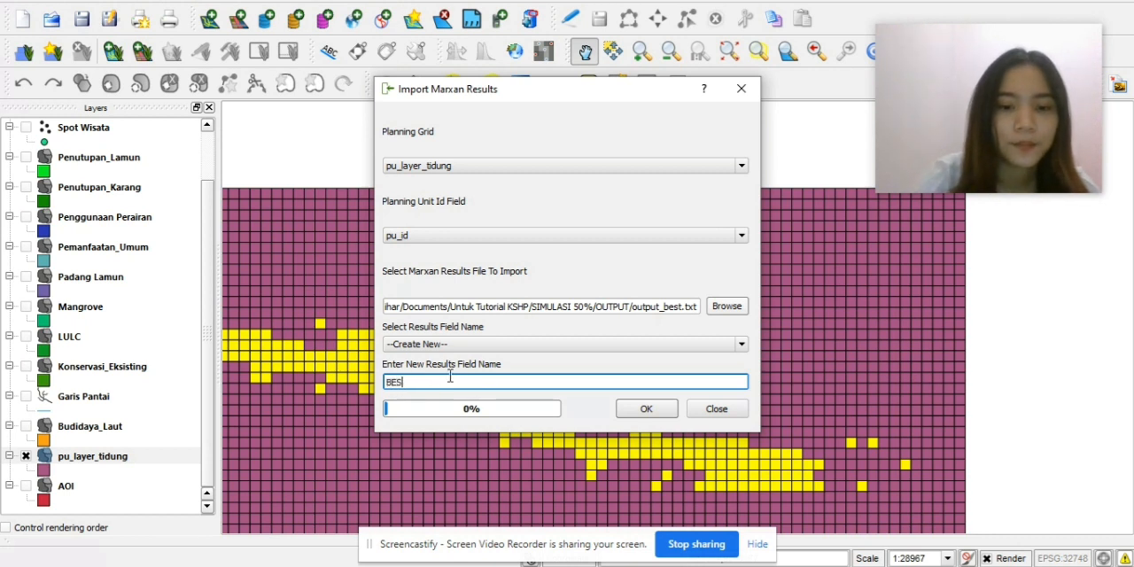
pyautogui.click(646, 411)
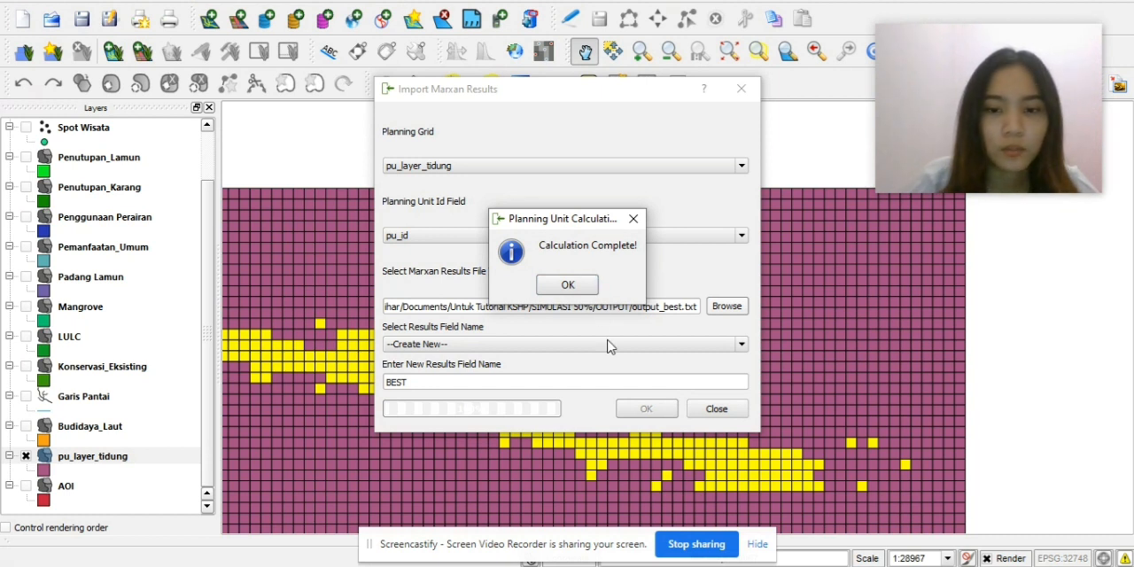
pyautogui.click(568, 285)
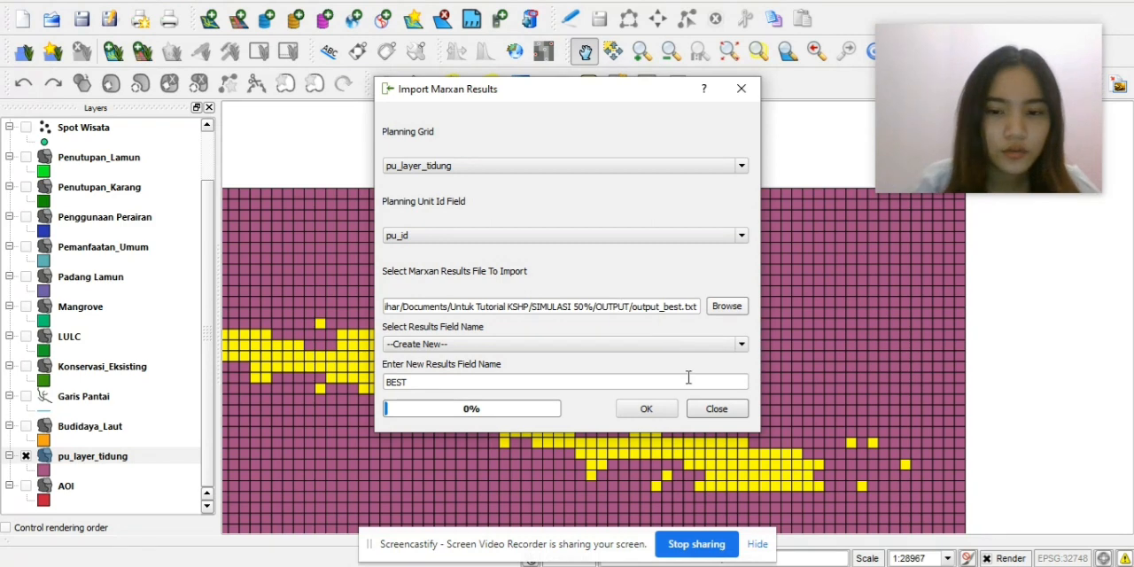
pyautogui.click(716, 409)
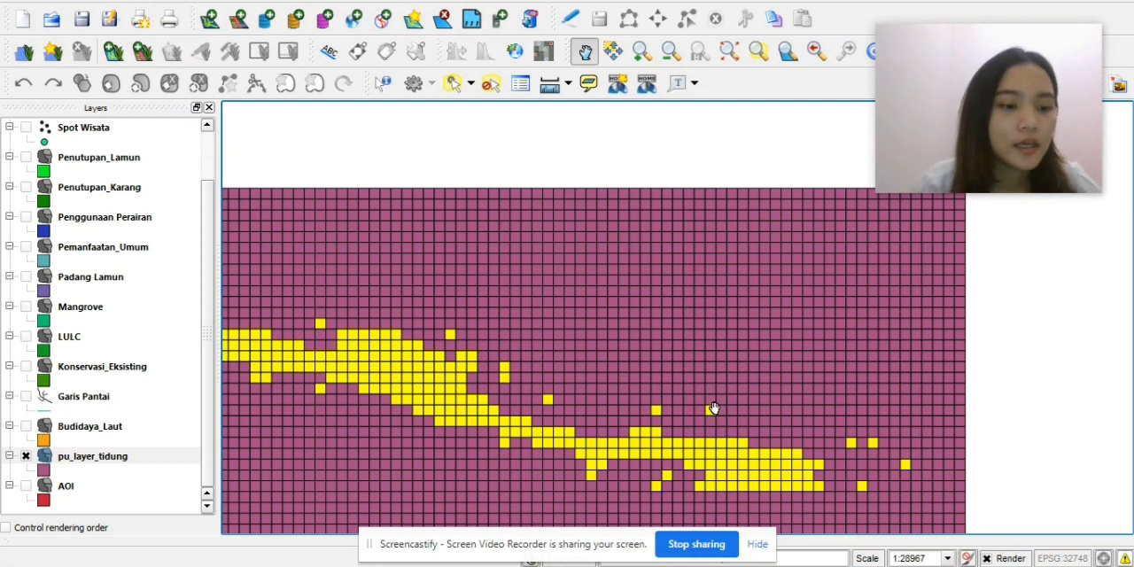
# Open the properties of the pu_layer_tidung layer at its style settings.
pyautogui.click(134, 455)
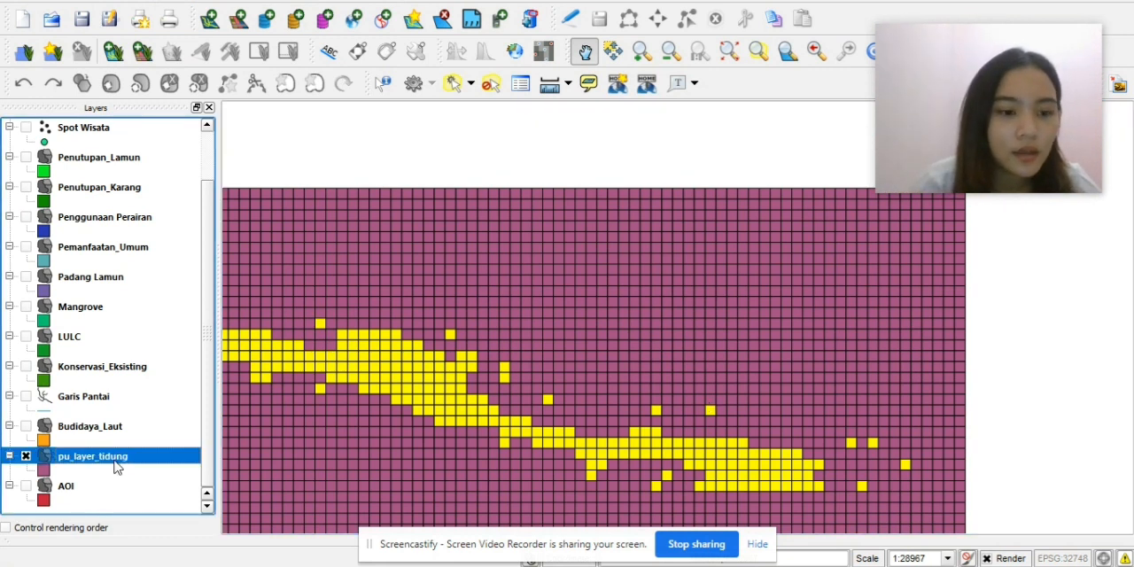
pyautogui.rightClick(116, 467)
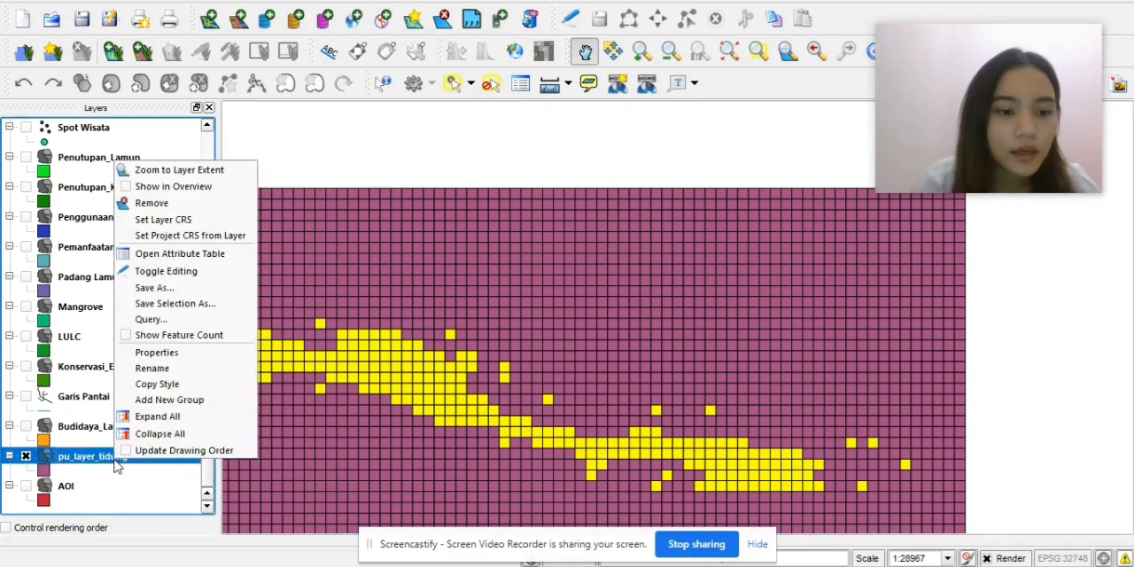
pyautogui.click(191, 351)
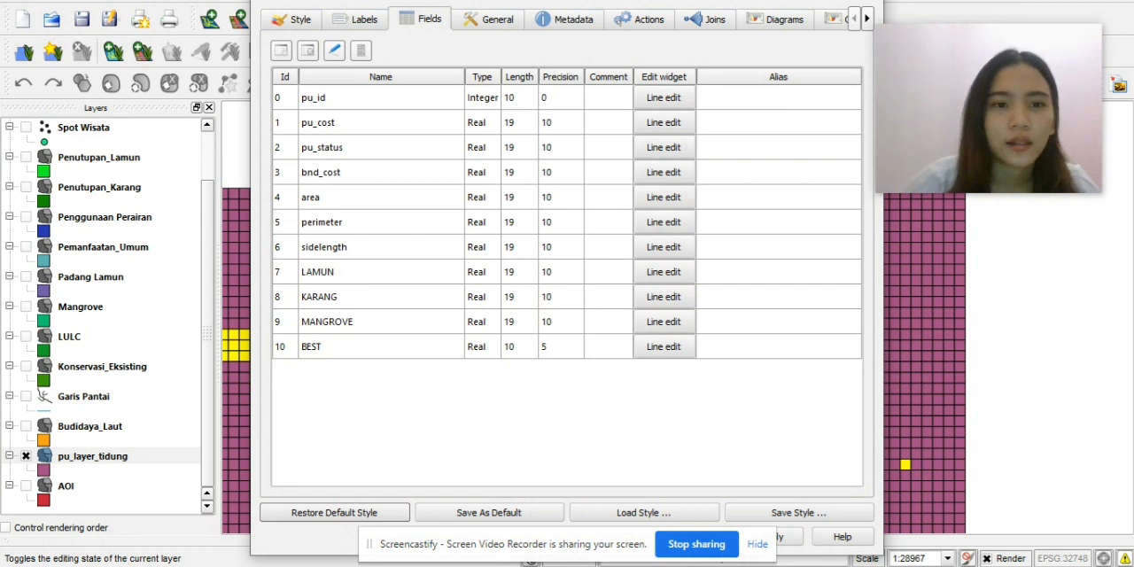
pyautogui.click(310, 25)
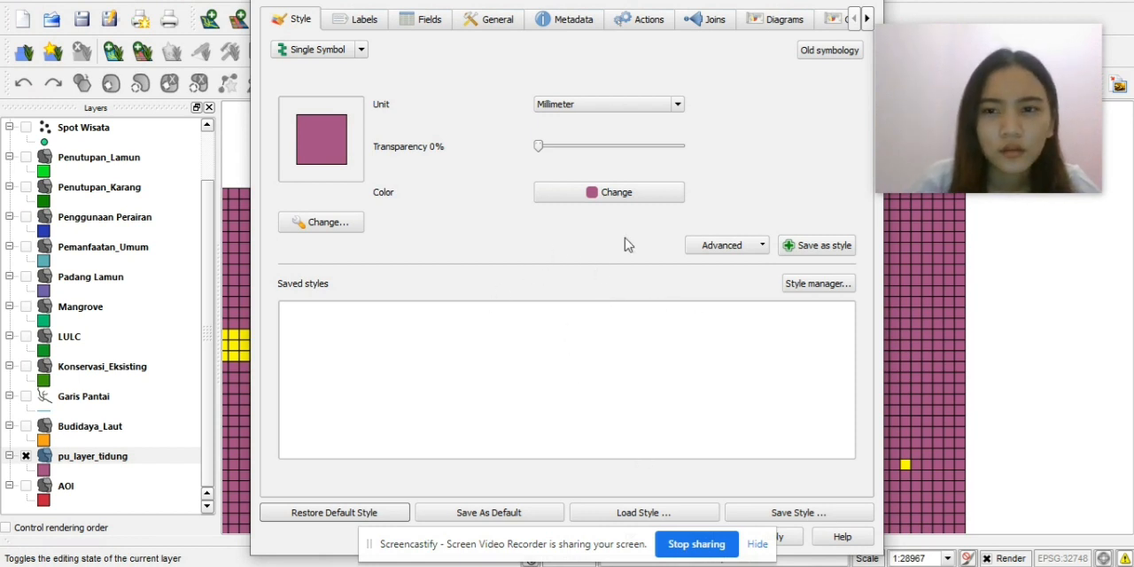
# Switch the pu_layer_tidung style to Graduated and classify it by the BEST column.
pyautogui.click(670, 107)
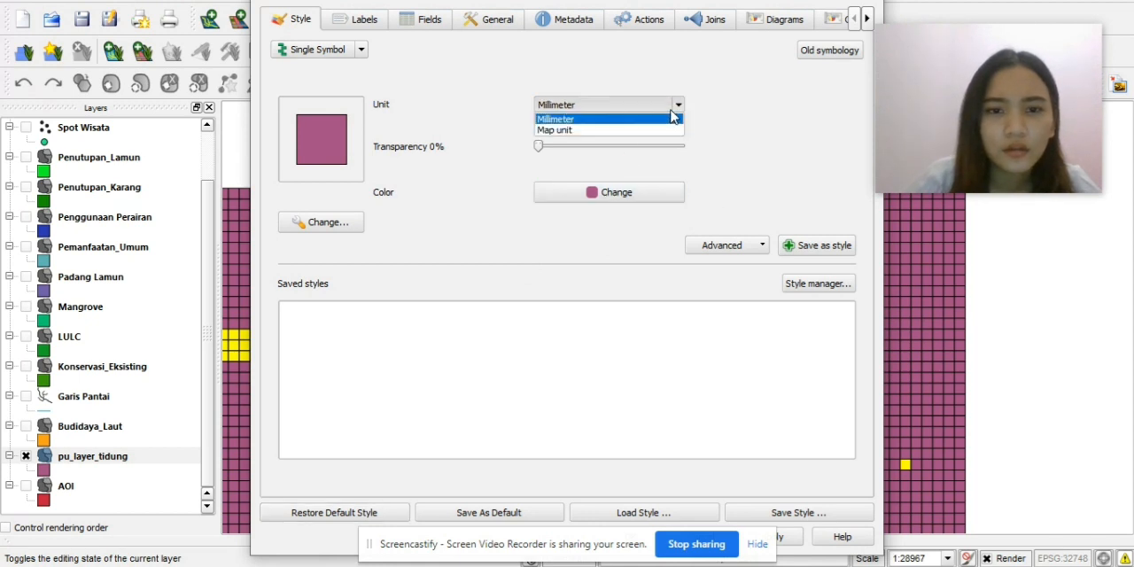
pyautogui.click(671, 113)
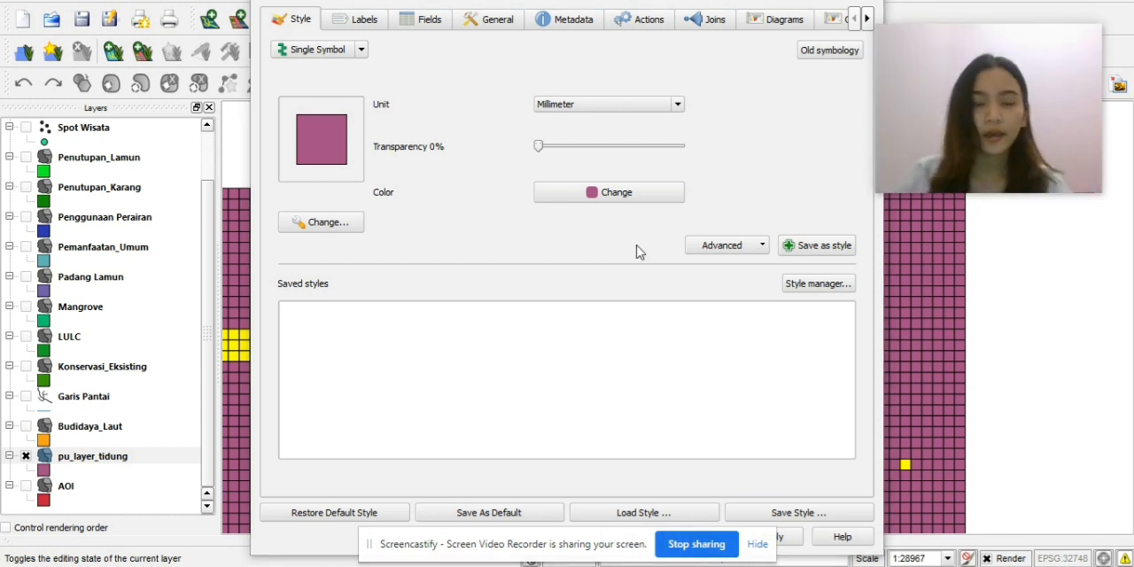
pyautogui.click(361, 51)
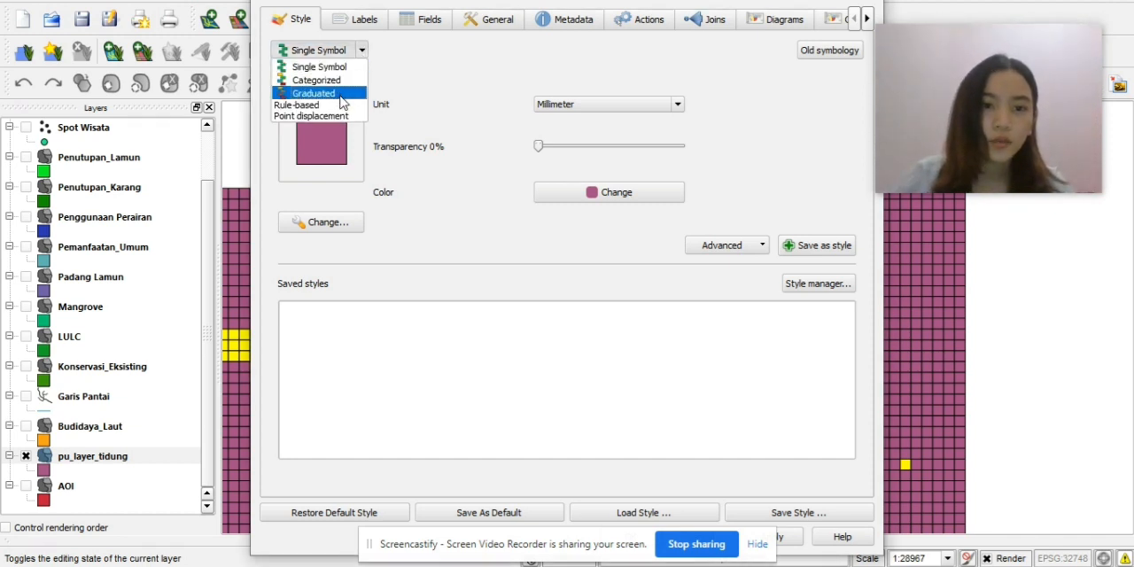
pyautogui.click(341, 93)
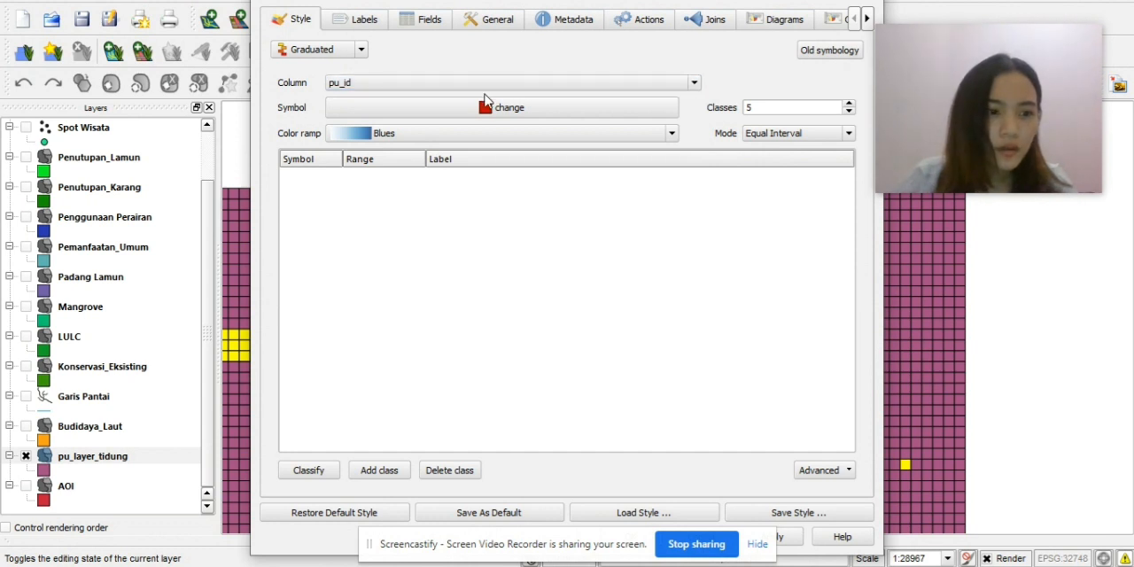
pyautogui.click(338, 84)
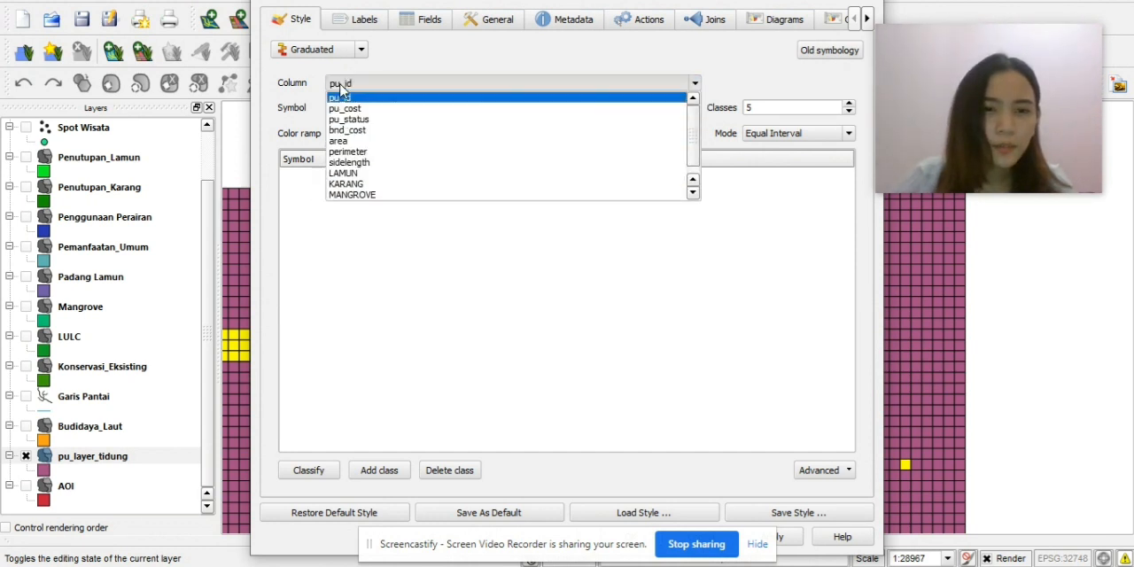
pyautogui.scroll(-1, 362, 186)
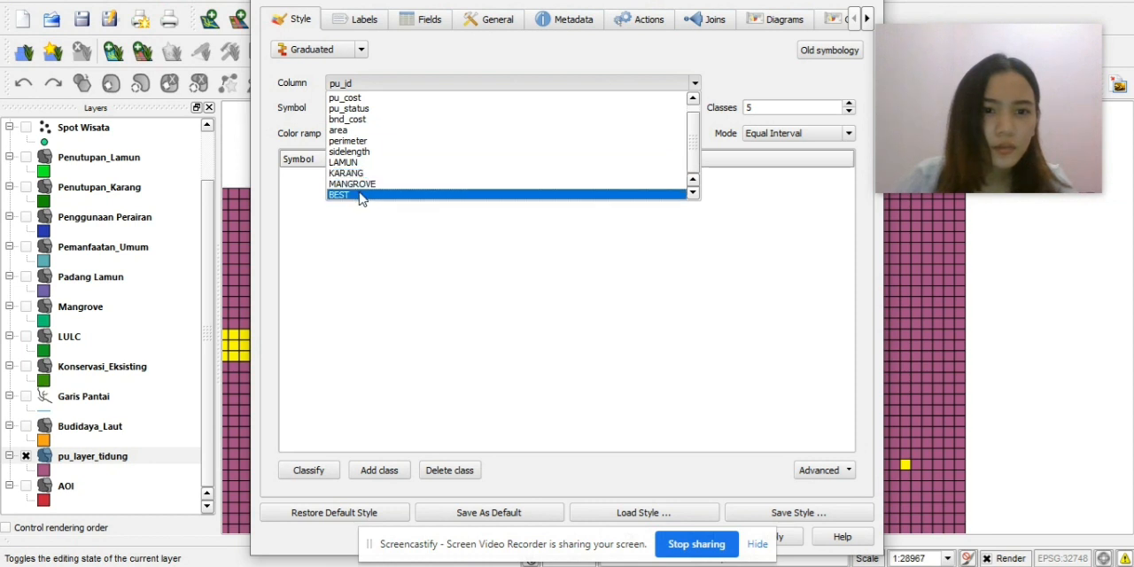
pyautogui.click(362, 192)
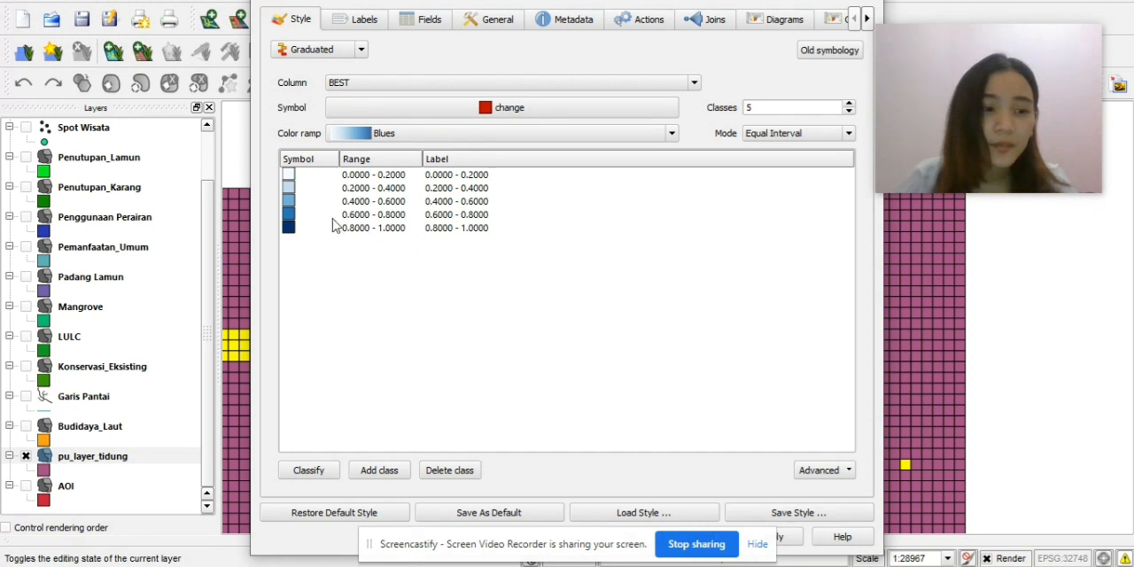
pyautogui.click(580, 135)
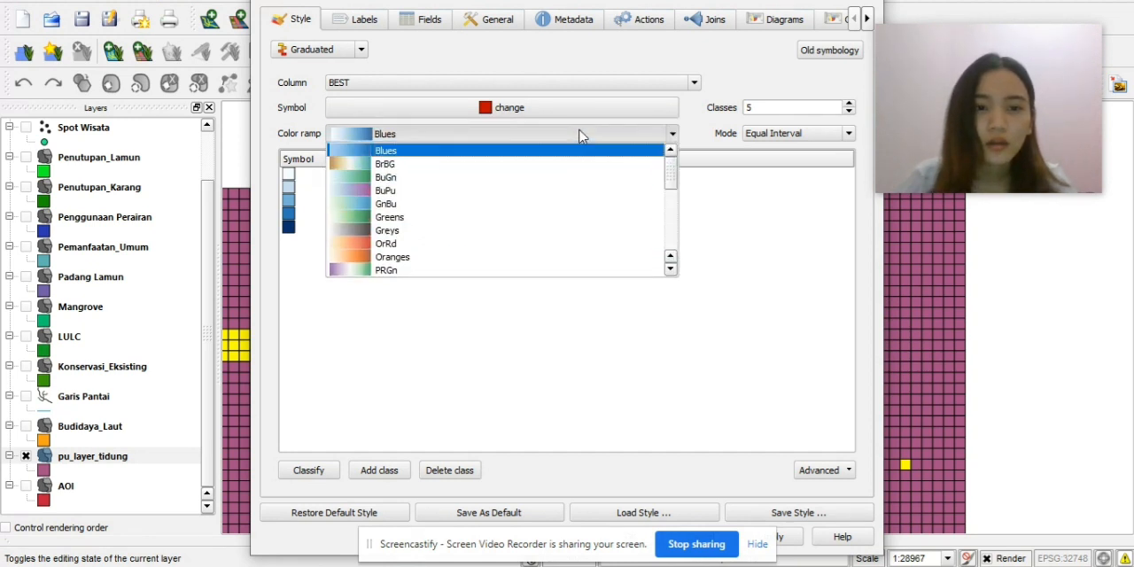
pyautogui.scroll(-5, 581, 248)
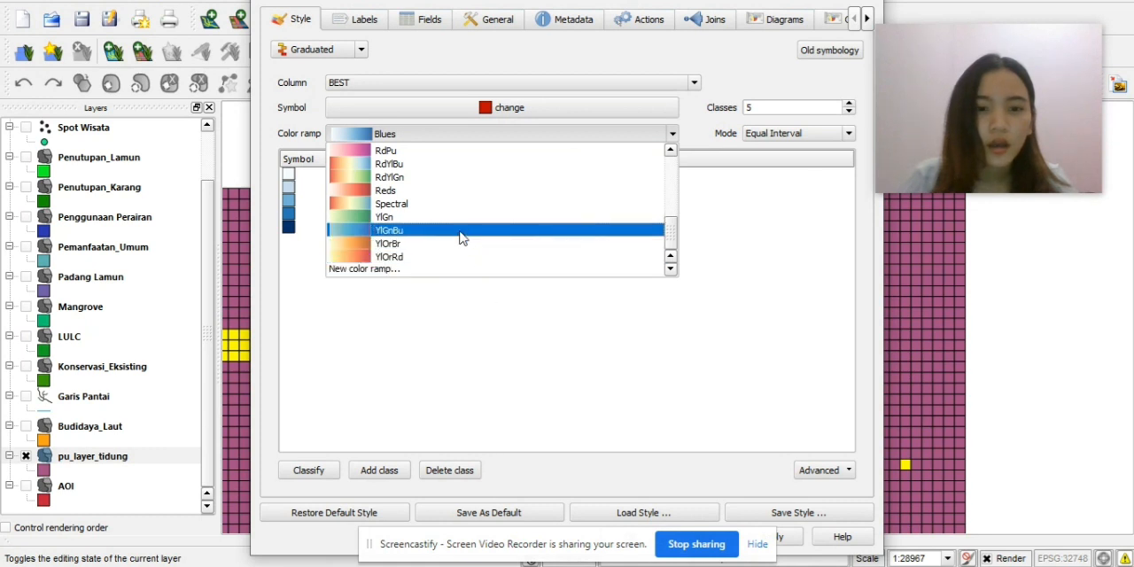
pyautogui.scroll(5, 459, 235)
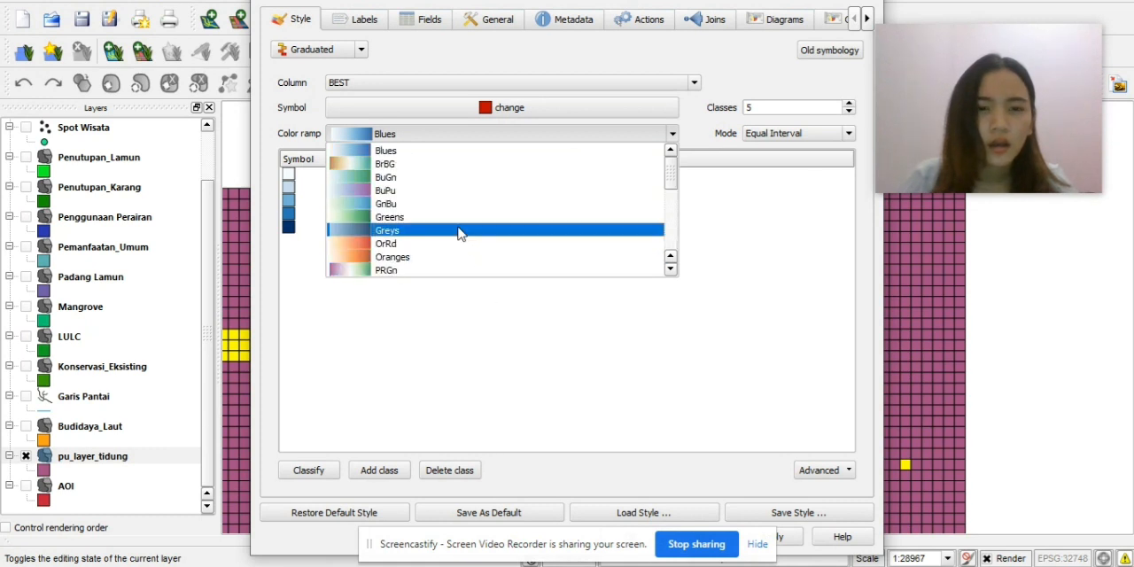
pyautogui.click(451, 309)
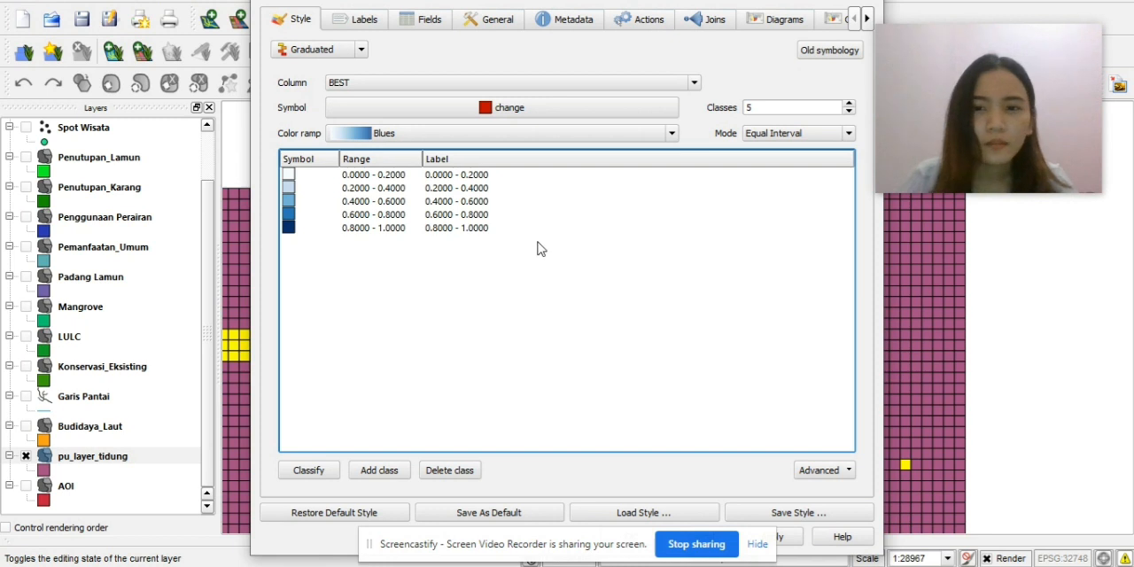
# Try several class counts for the graduated BEST style, including 11, 9, 6 and 8, and go back to 5 classes.
pyautogui.click(849, 105)
pyautogui.click(849, 104)
pyautogui.click(849, 104)
pyautogui.click(849, 105)
pyautogui.click(849, 105)
pyautogui.click(848, 105)
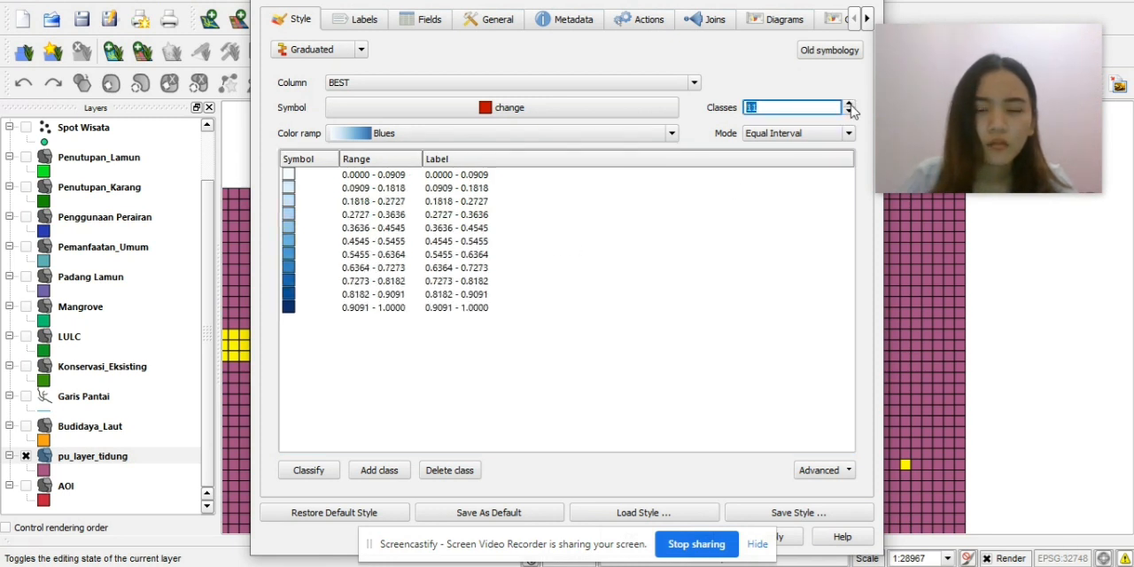
pyautogui.click(849, 105)
pyautogui.click(849, 111)
pyautogui.click(848, 111)
pyautogui.click(849, 112)
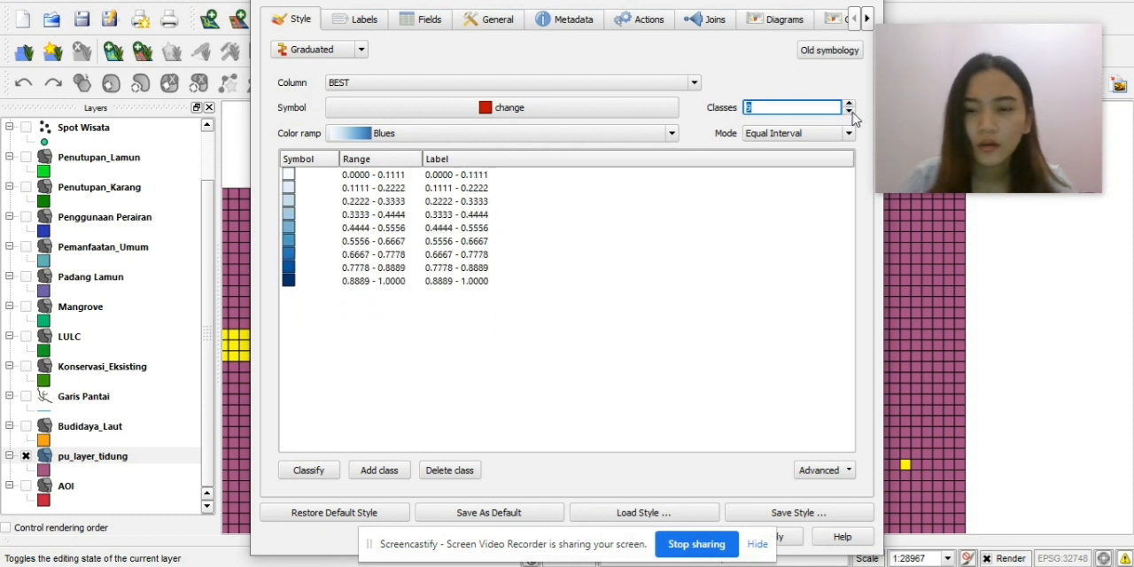
pyautogui.click(849, 112)
pyautogui.click(849, 112)
pyautogui.click(849, 111)
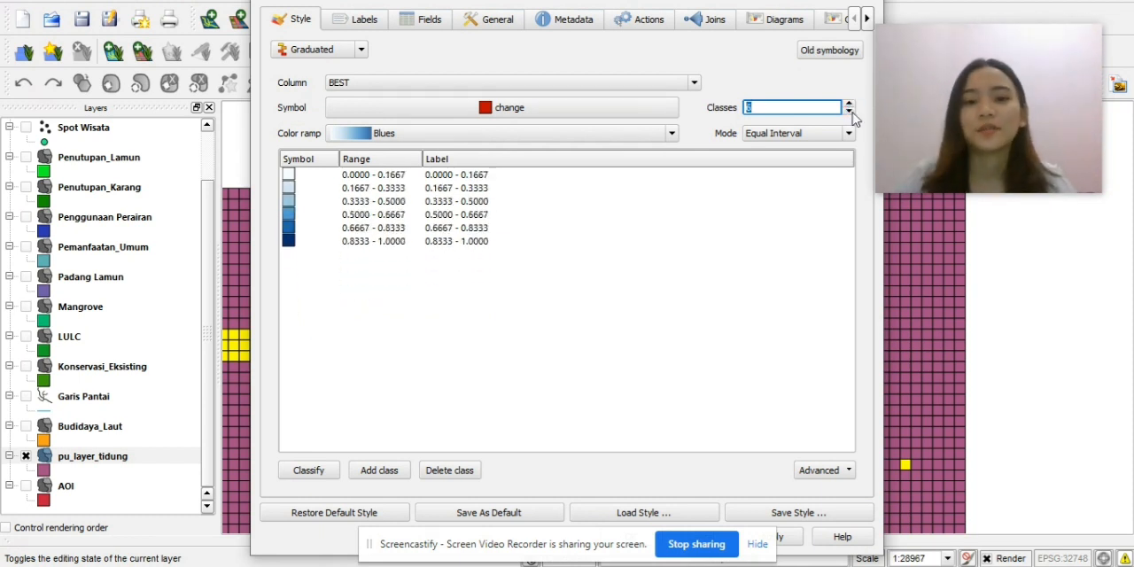
pyautogui.click(687, 308)
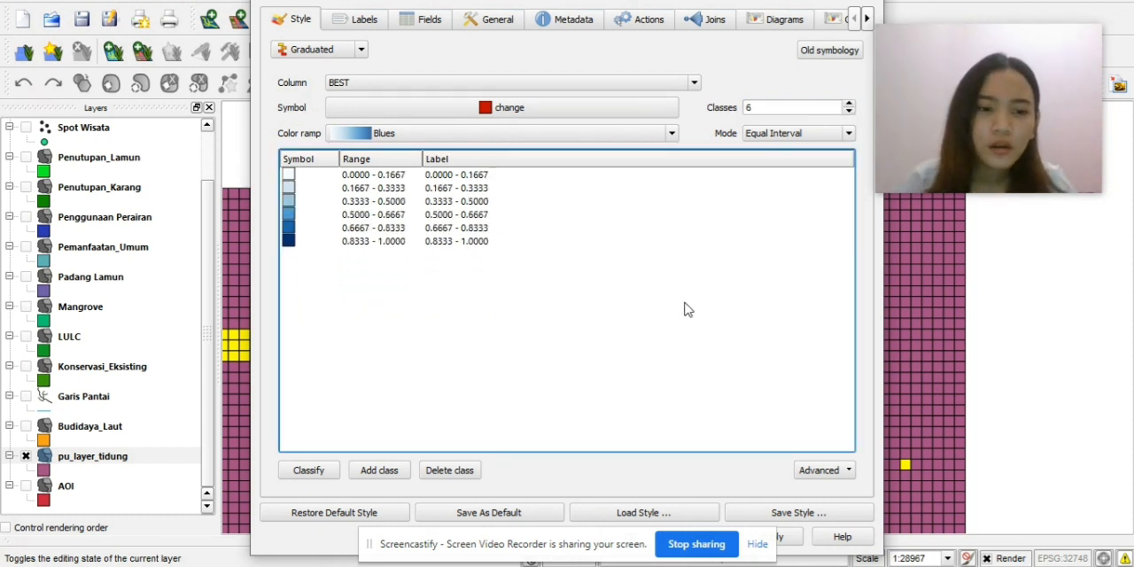
pyautogui.click(849, 104)
pyautogui.click(848, 104)
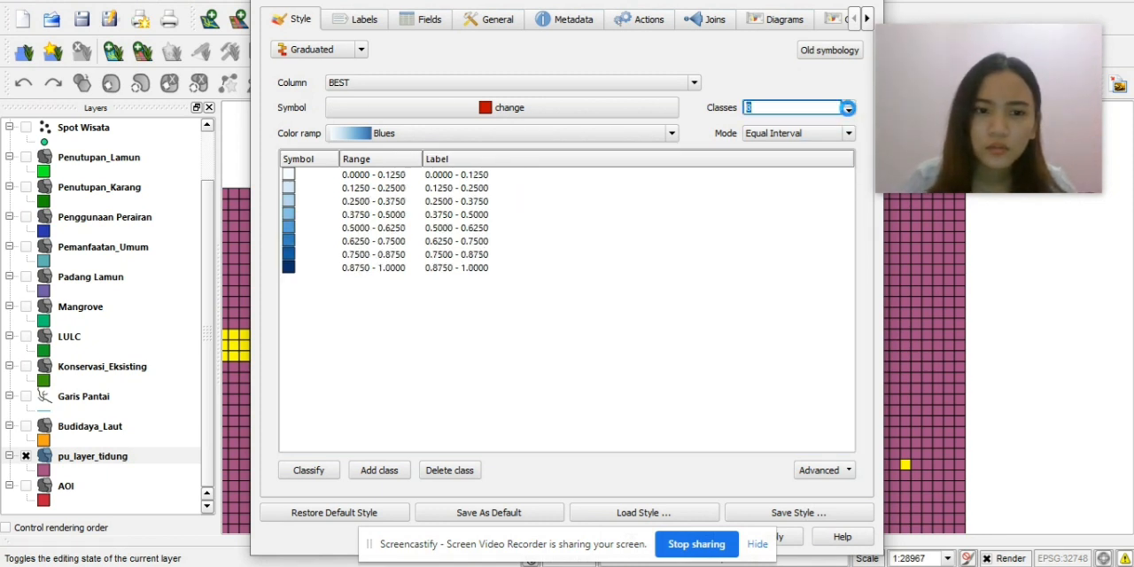
pyautogui.click(849, 111)
pyautogui.click(849, 112)
pyautogui.click(848, 112)
pyautogui.click(735, 240)
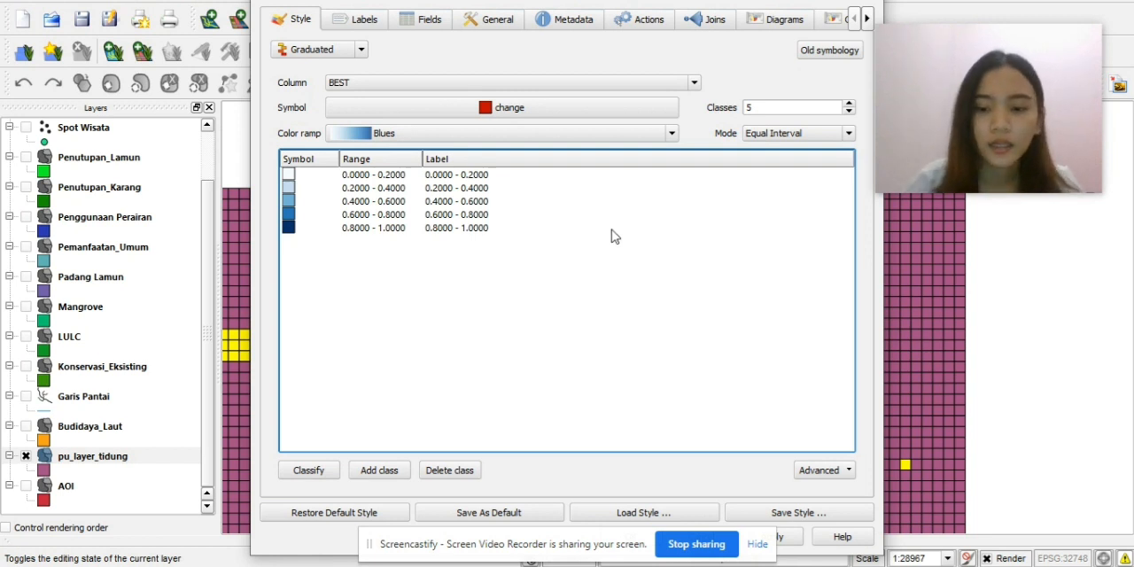
# Apply the graduated style to pu_layer_tidung, close its properties and view the planning grid on the map.
pyautogui.click(751, 549)
pyautogui.click(767, 538)
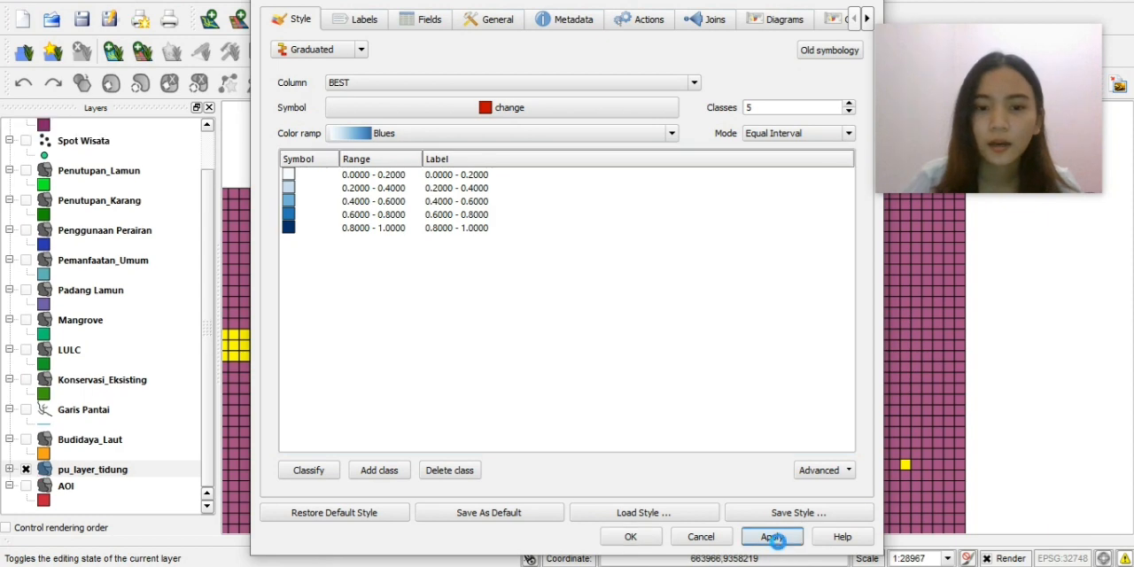
pyautogui.click(631, 537)
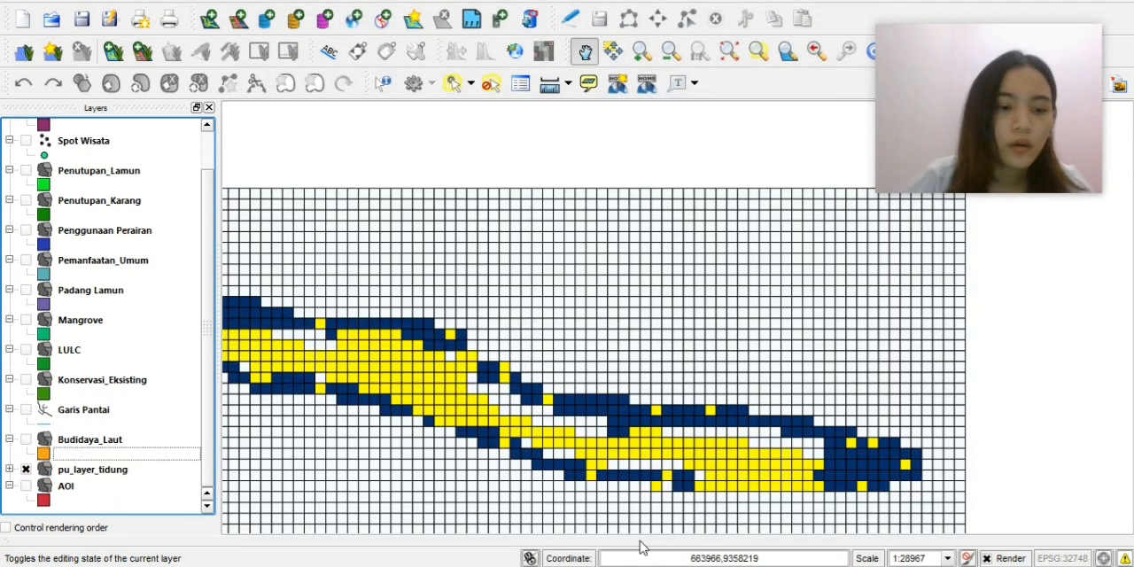
pyautogui.scroll(-1, 618, 443)
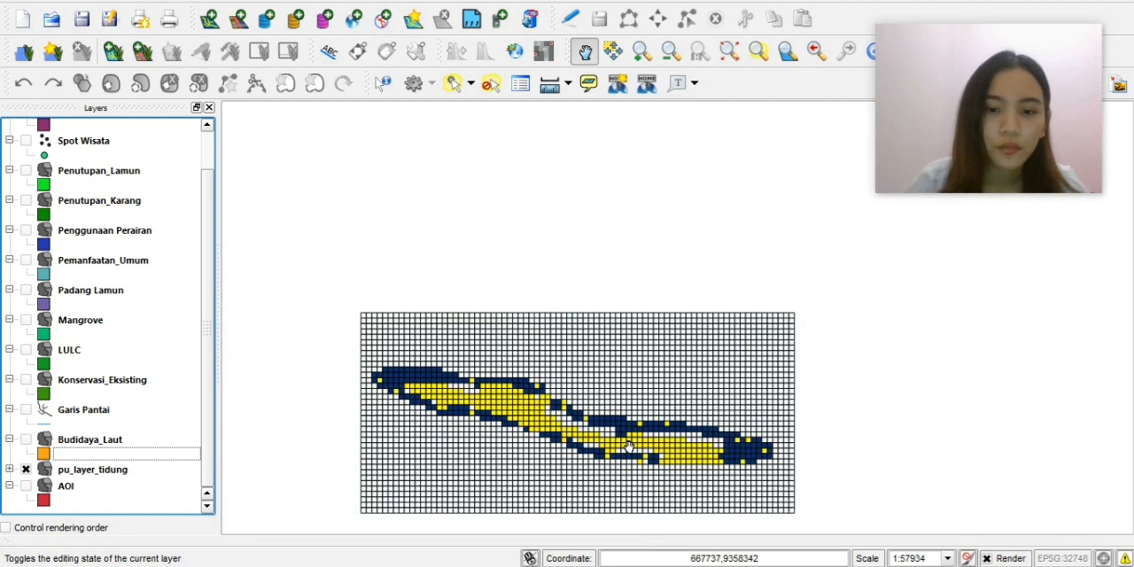
pyautogui.scroll(1, 607, 434)
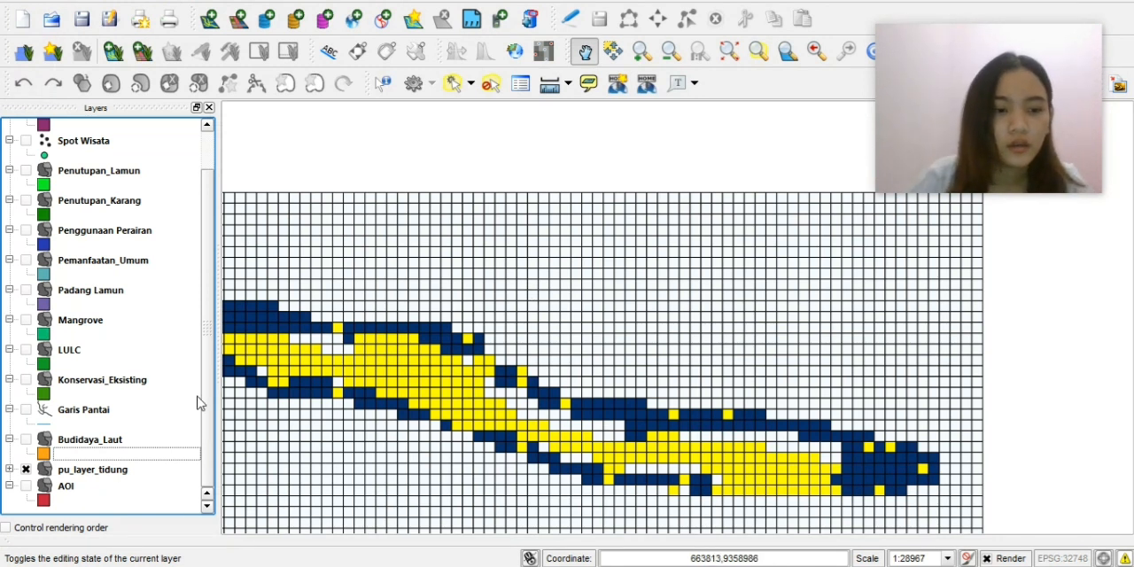
# Try the KARANG column in the graduated style of pu_layer_tidung and close the properties without applying it.
pyautogui.click(127, 475)
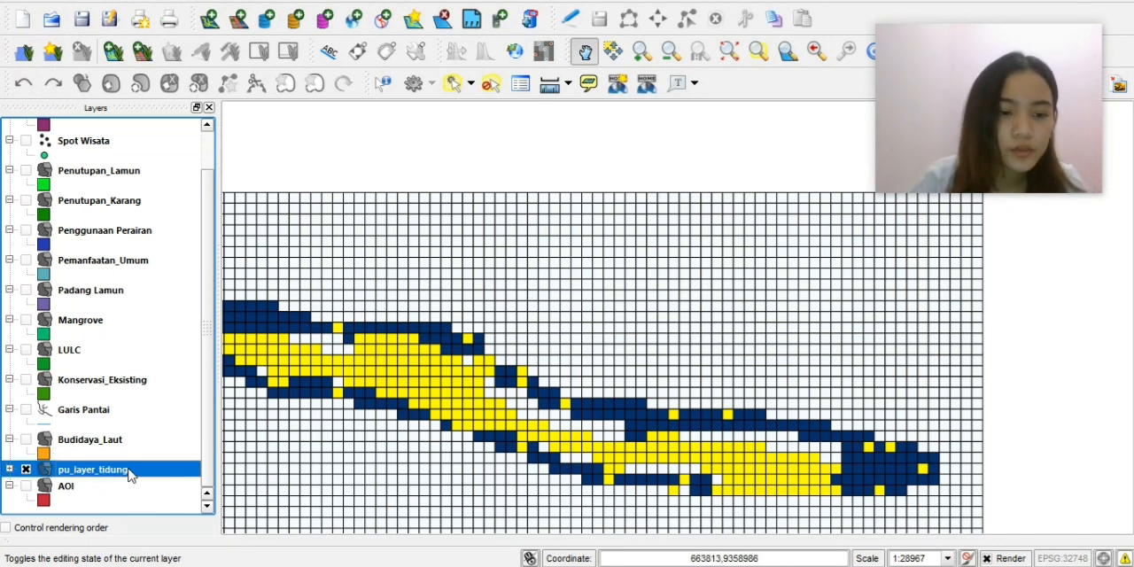
pyautogui.rightClick(129, 474)
pyautogui.click(201, 356)
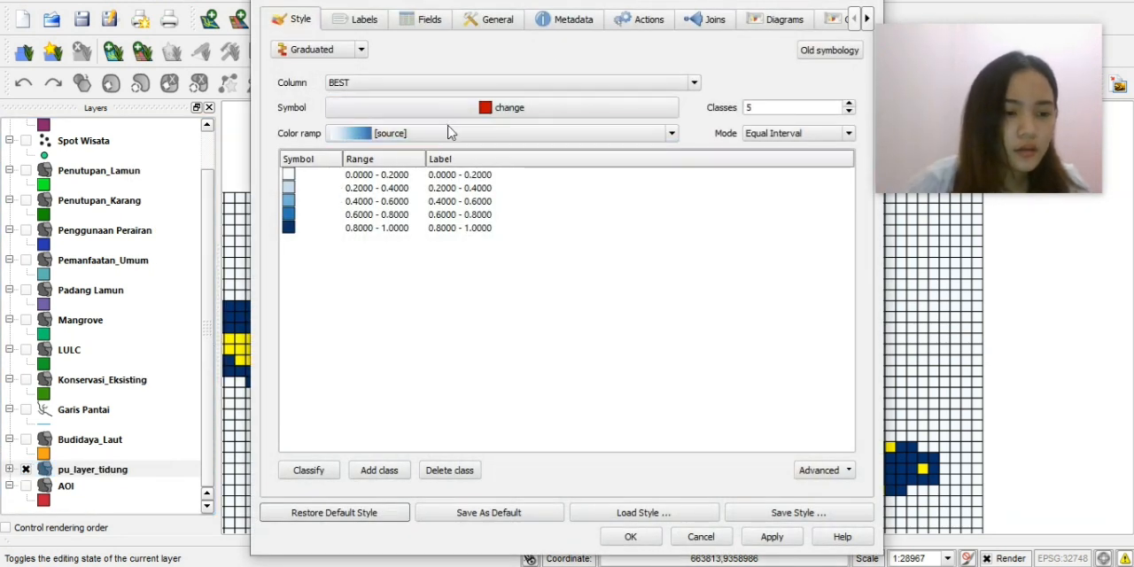
pyautogui.click(434, 82)
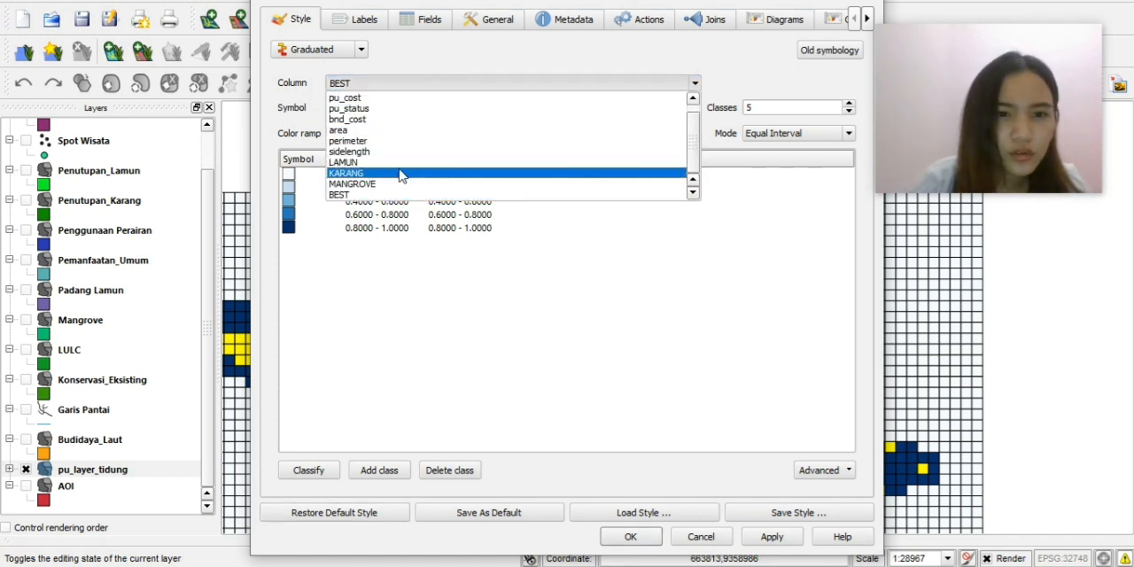
pyautogui.click(381, 173)
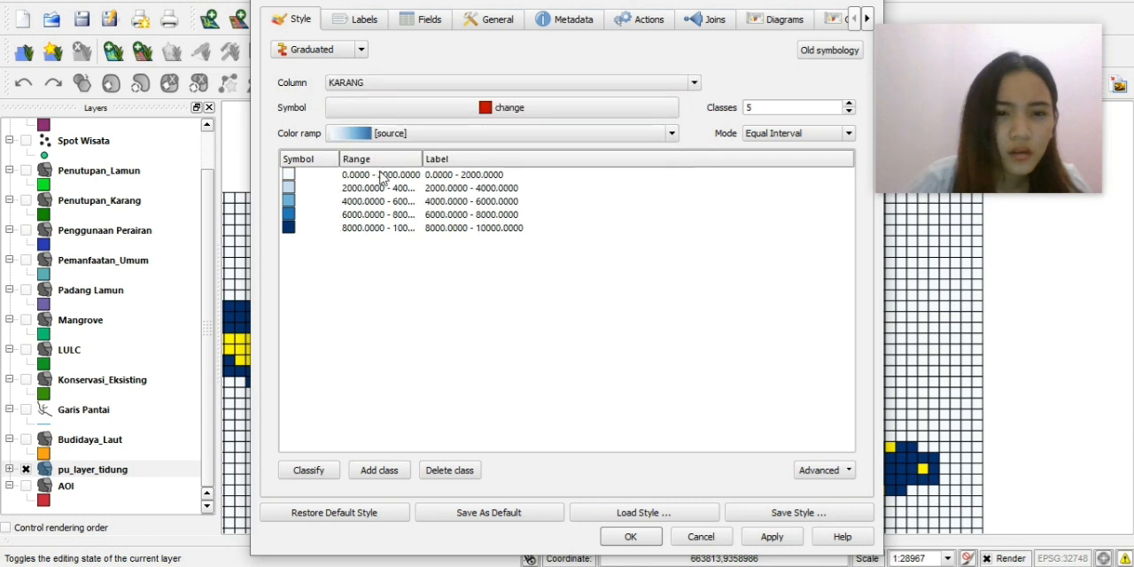
pyautogui.click(426, 137)
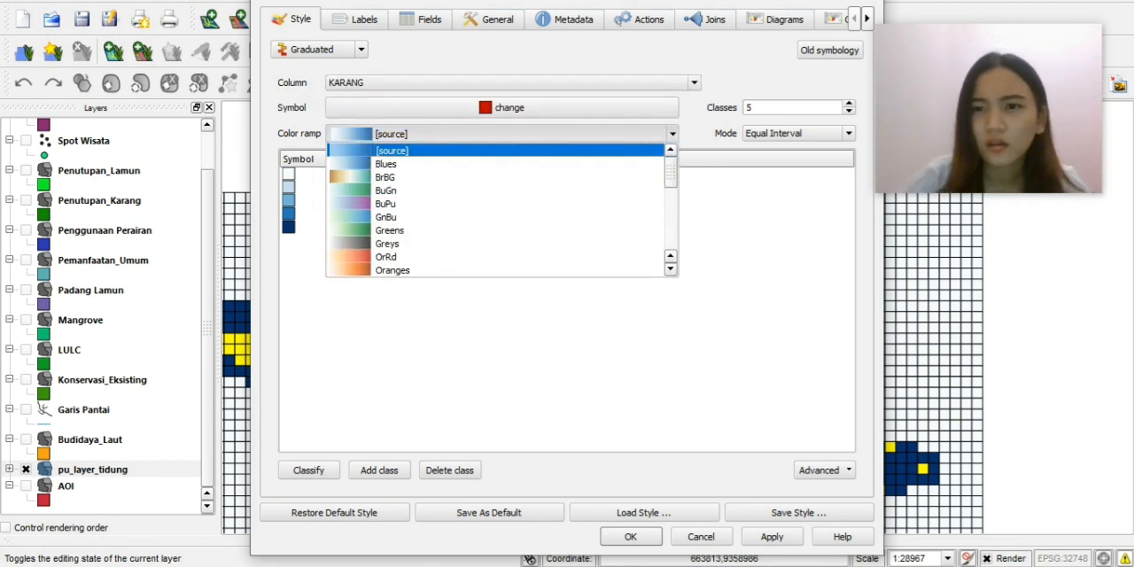
pyautogui.press('Escape')
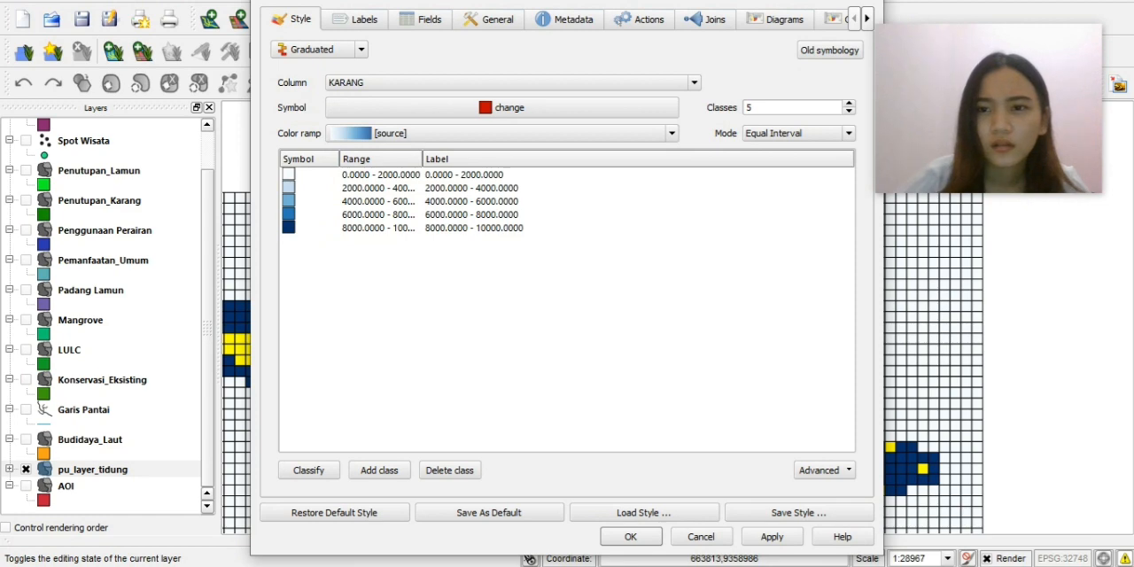
pyautogui.click(868, 1)
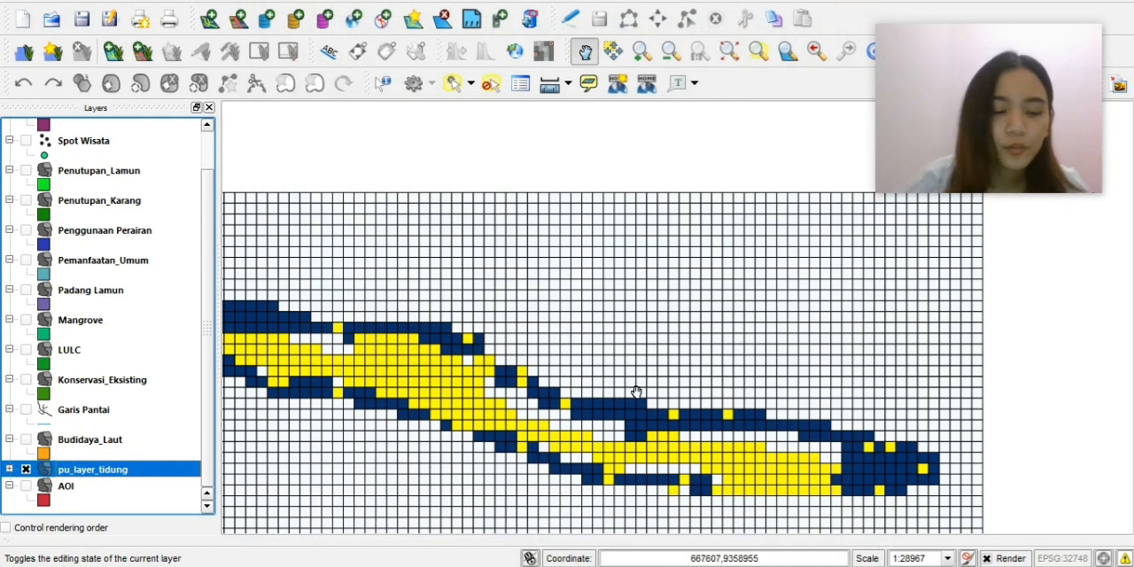
pyautogui.scroll(-2, 606, 397)
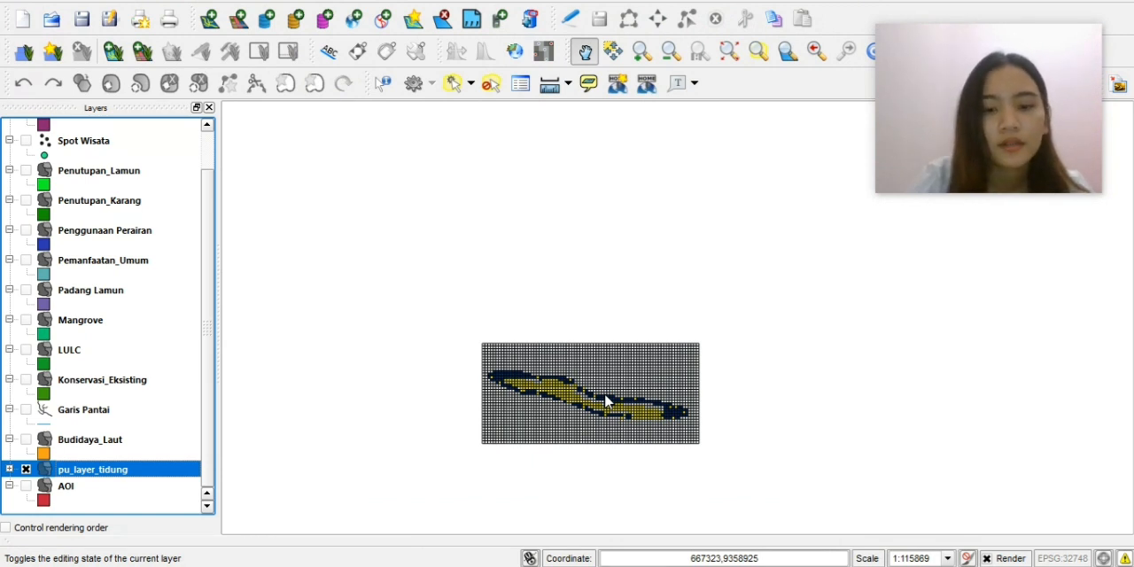
pyautogui.scroll(2, 594, 400)
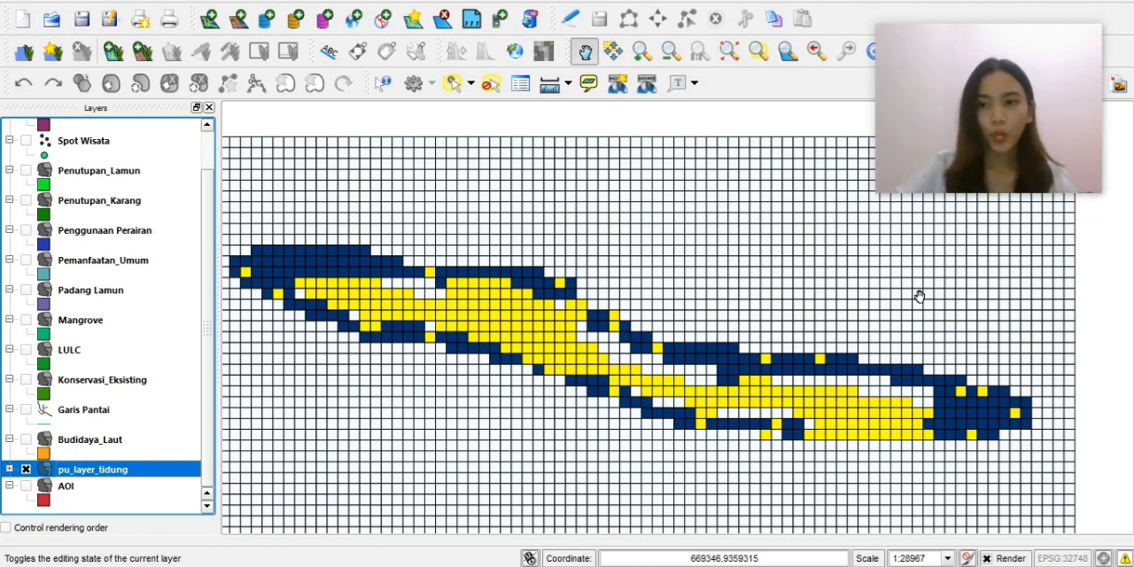
pyautogui.click(960, 201)
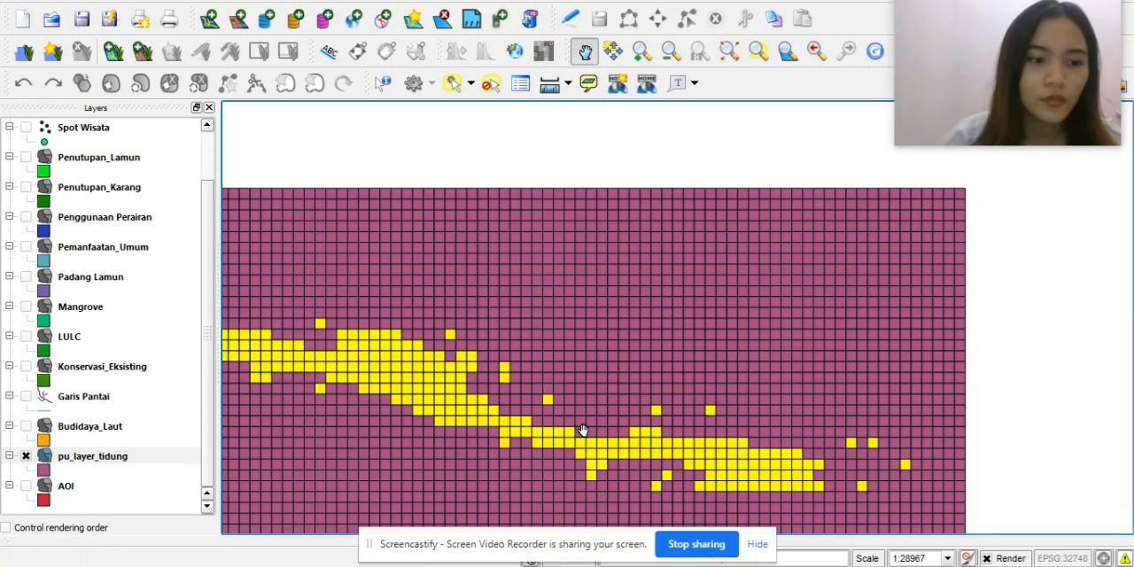
# Open Qmarxan's Configure Scenario and set the scenario directory to the SIMULASI 50% folder inside Untuk Tutorial KSHP.
pyautogui.click(208, 2)
pyautogui.moveTo(237, 85)
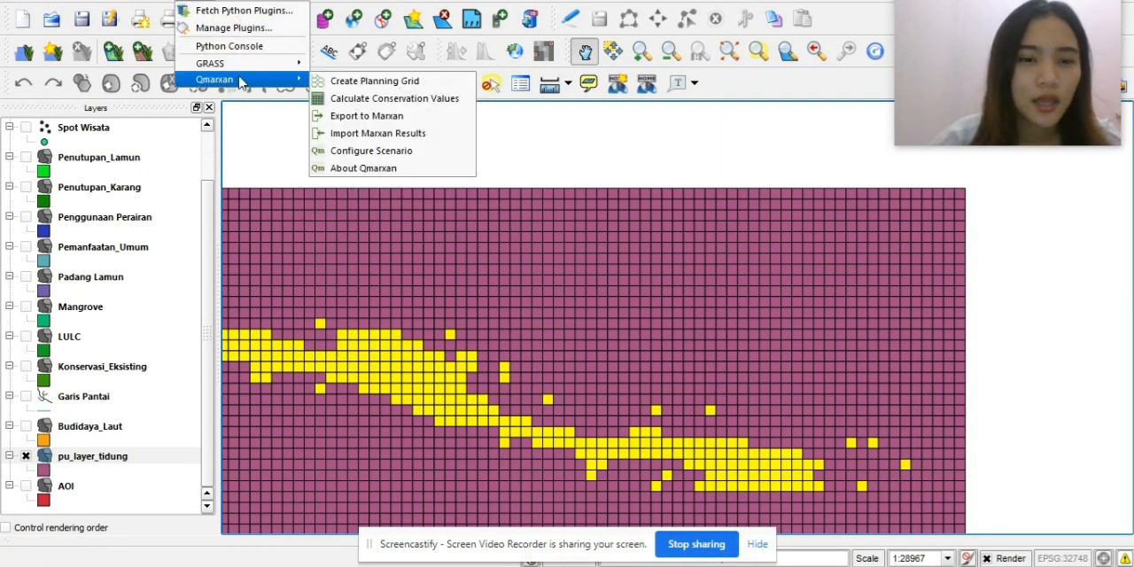
pyautogui.click(388, 150)
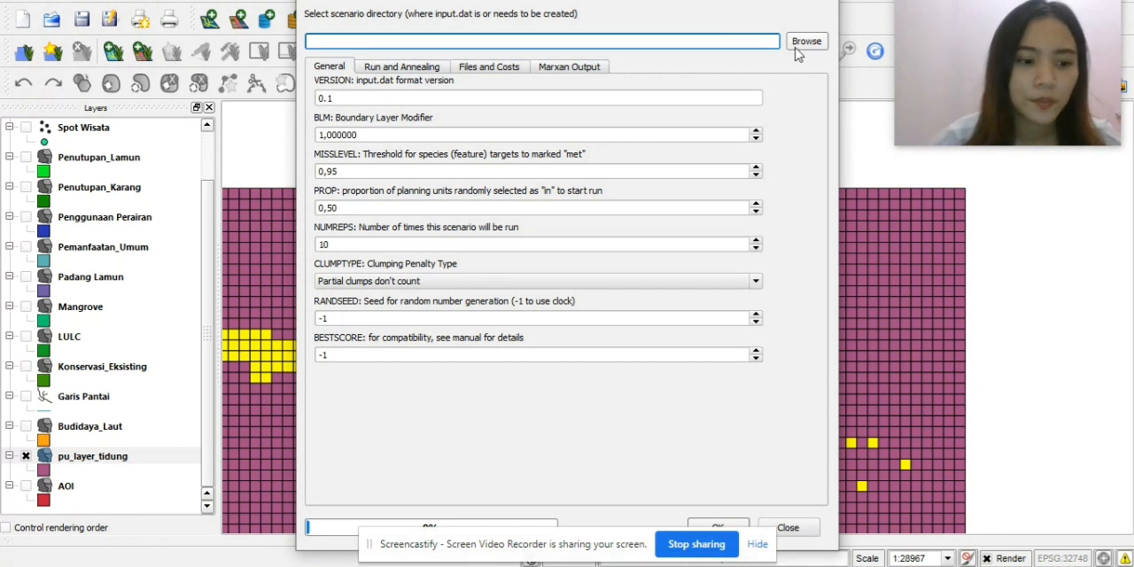
pyautogui.click(824, 44)
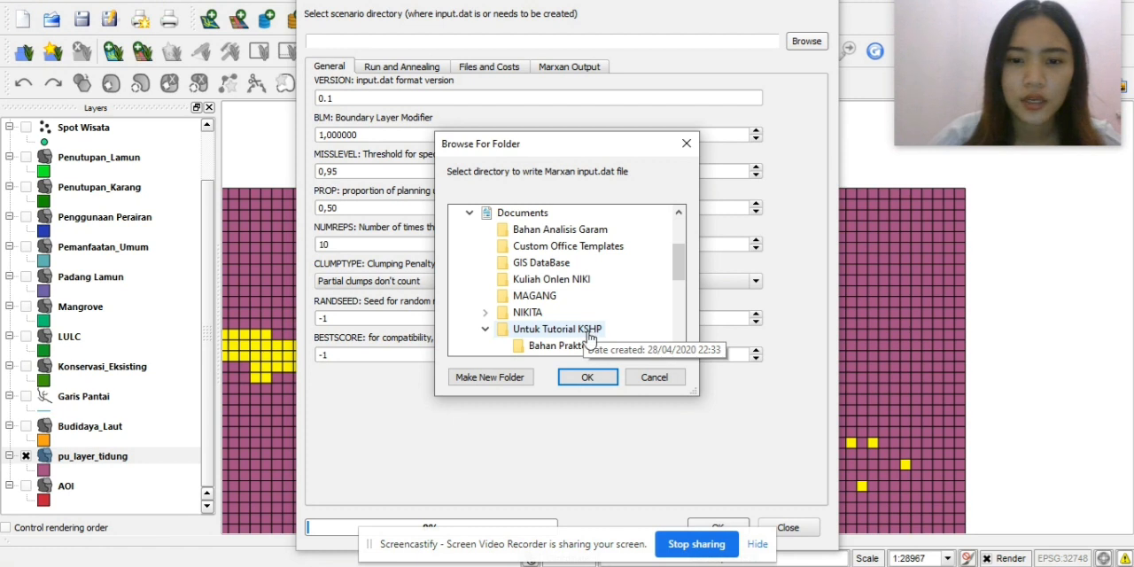
pyautogui.click(571, 232)
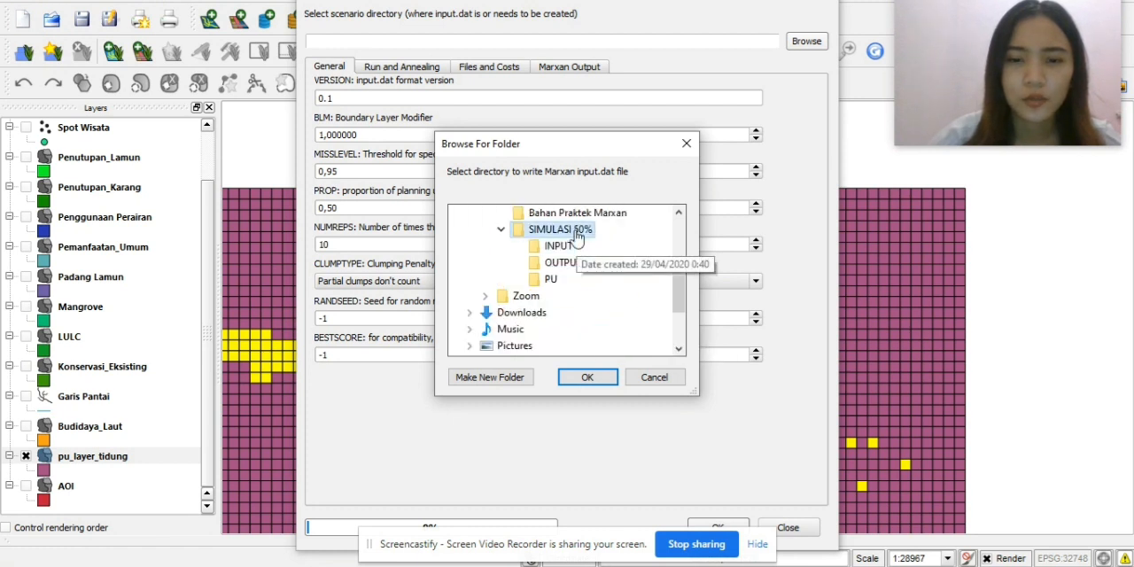
pyautogui.click(615, 379)
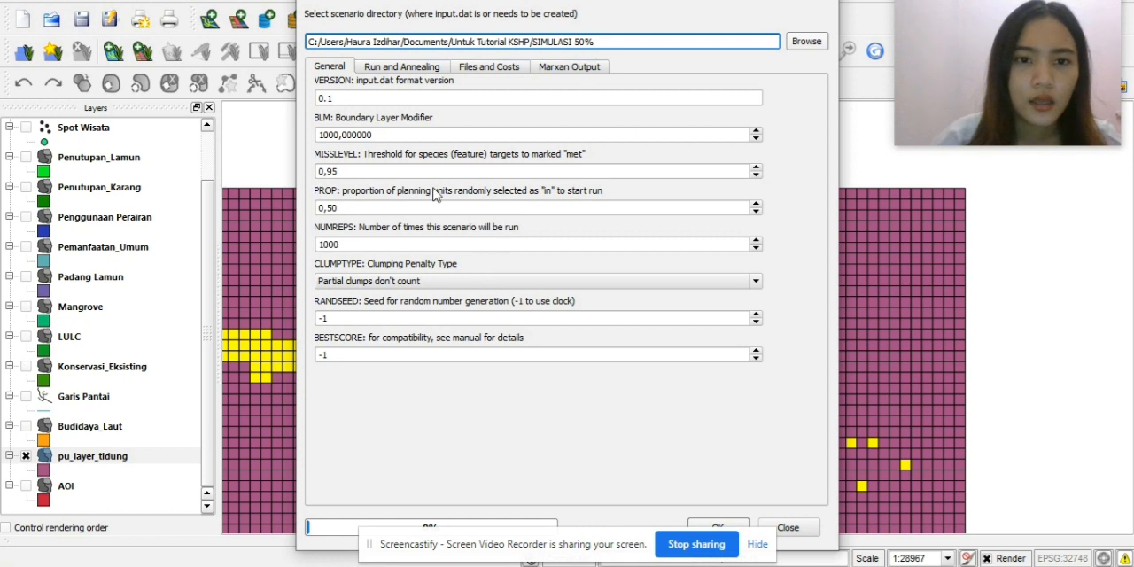
# Look over the run and annealing settings and choose the INPUT folder of SIMULASI 50% as the Marxan input directory.
pyautogui.click(420, 73)
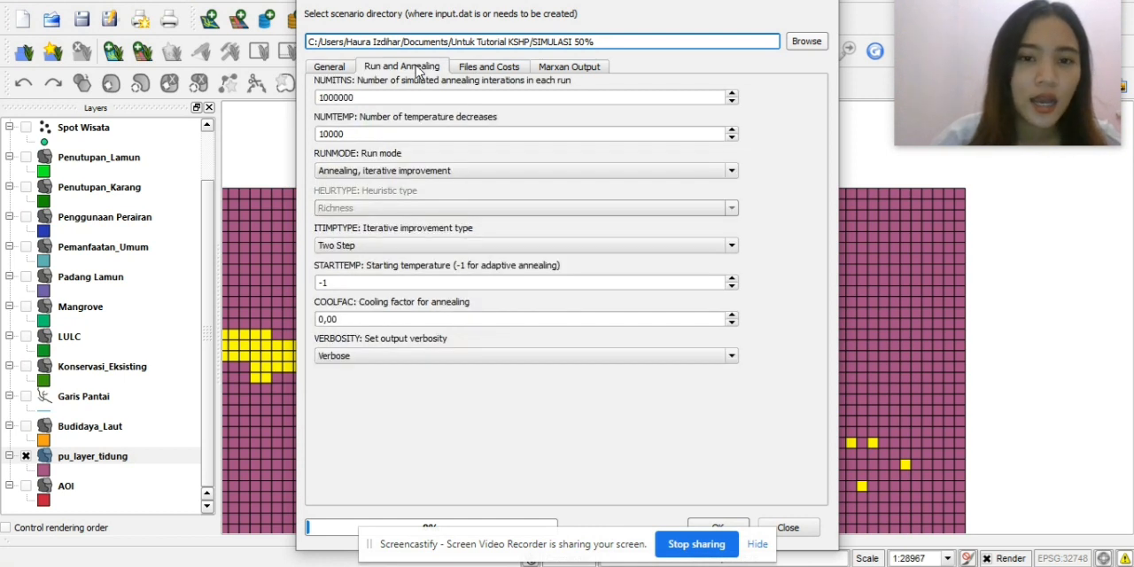
pyautogui.click(483, 70)
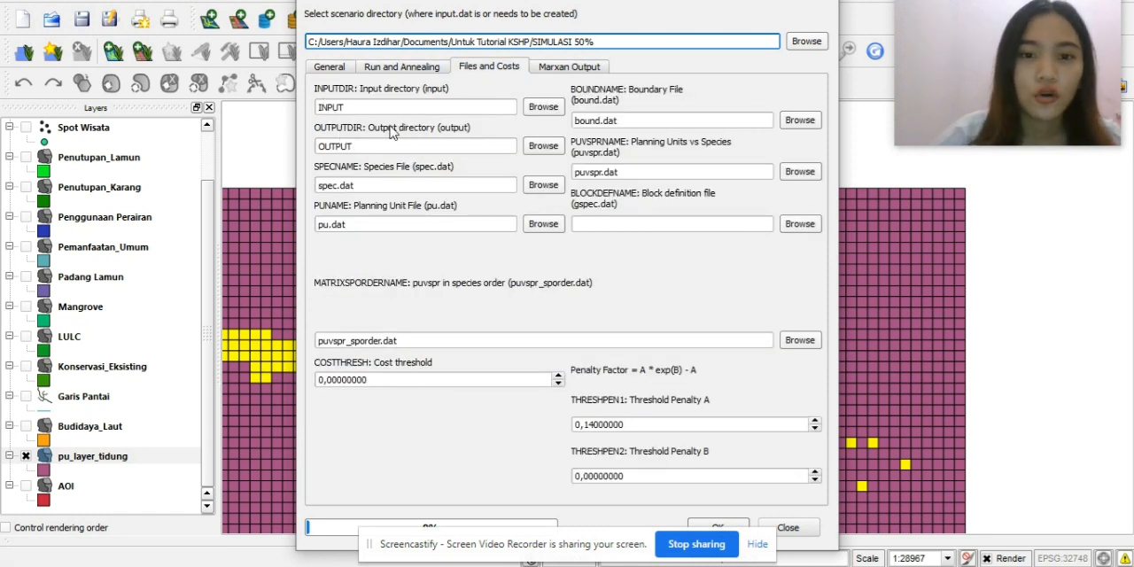
pyautogui.click(557, 112)
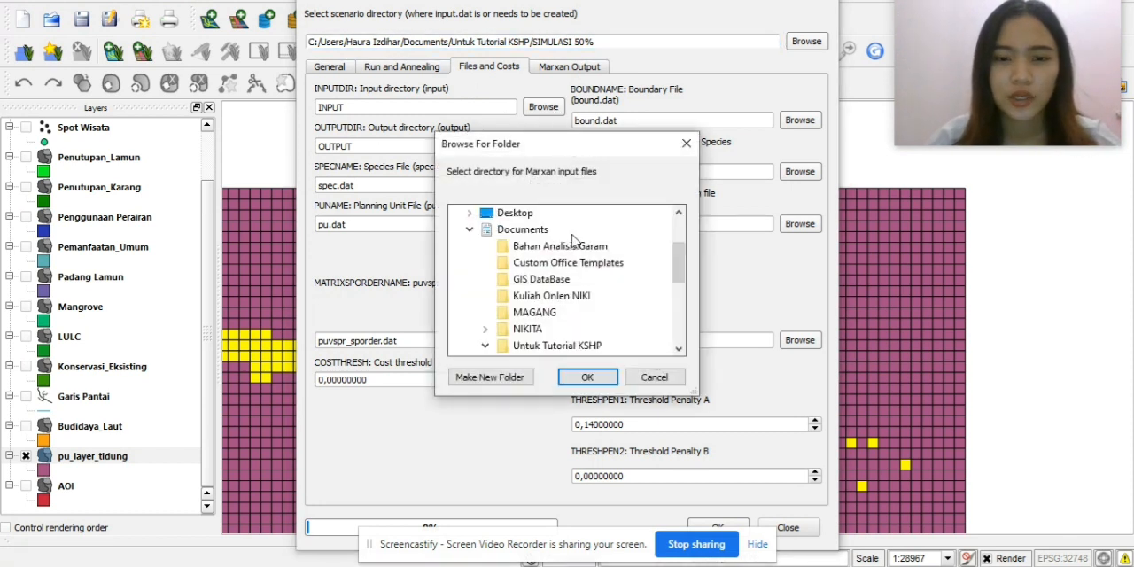
pyautogui.moveTo(682, 272); pyautogui.dragTo(685, 286)
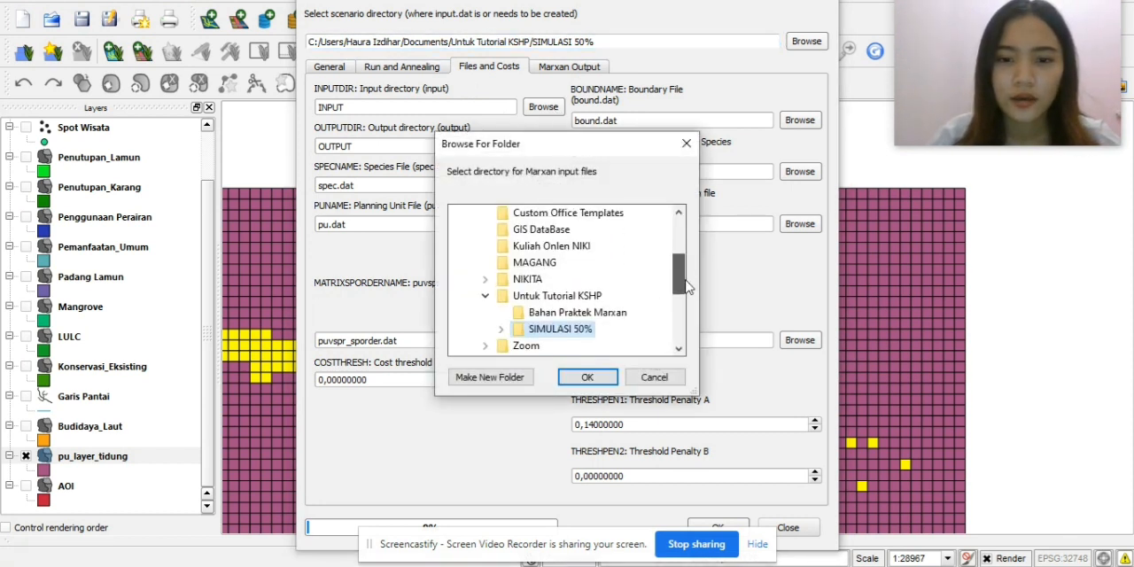
pyautogui.doubleClick(572, 329)
pyautogui.click(558, 312)
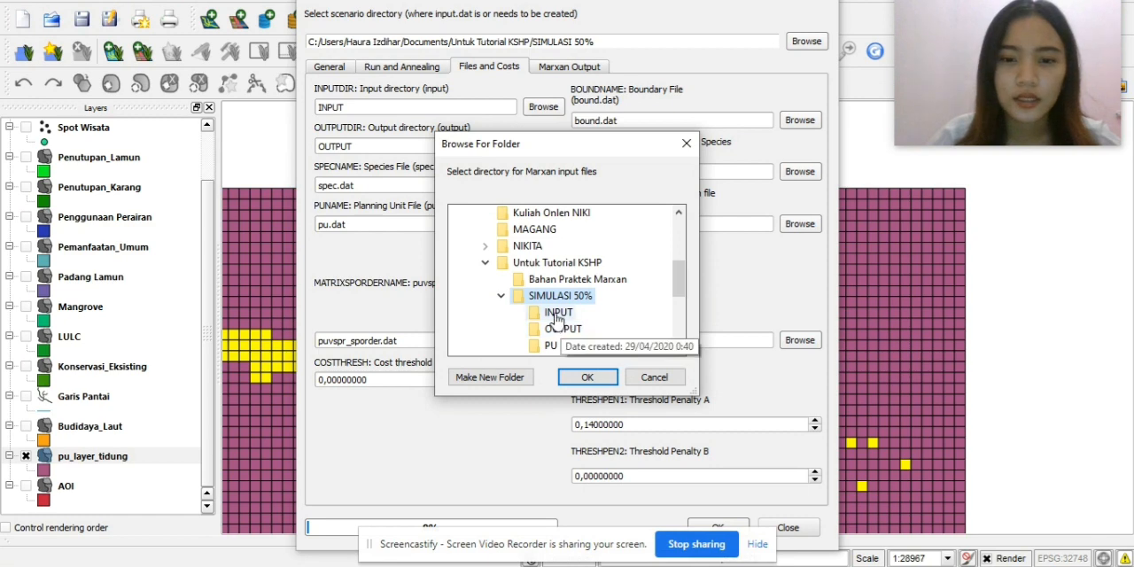
pyautogui.click(588, 375)
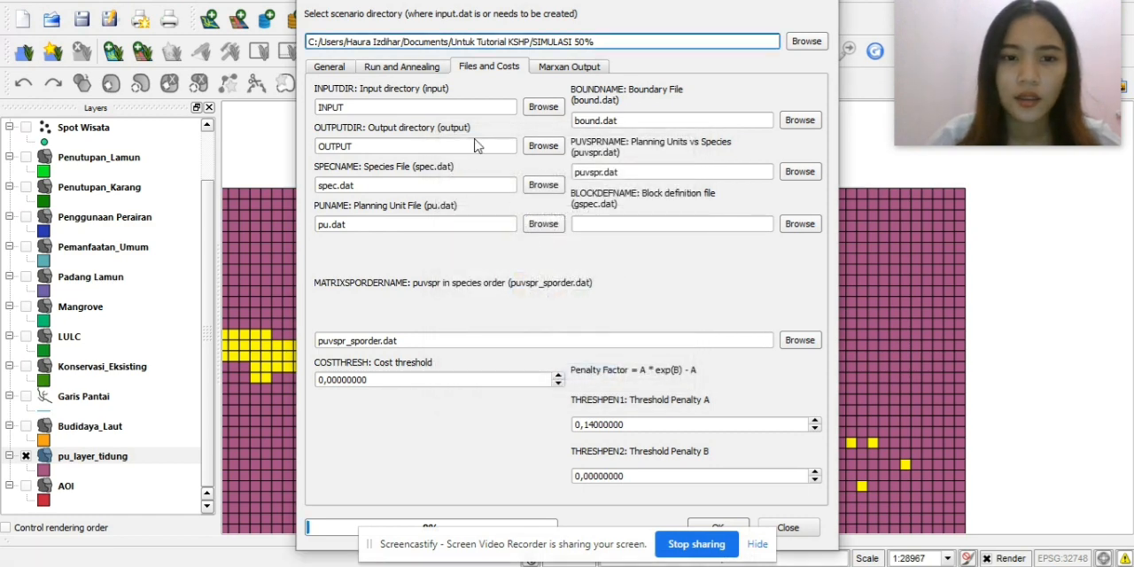
# Choose the OUTPUT folder of SIMULASI 50% as the Marxan output directory.
pyautogui.click(543, 147)
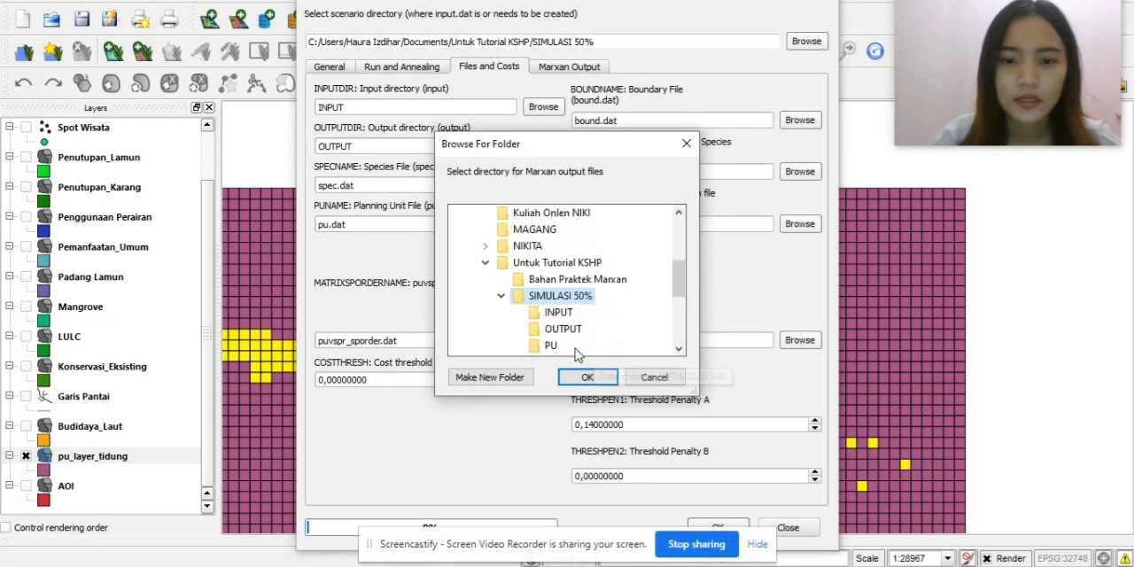
pyautogui.click(563, 329)
pyautogui.click(587, 376)
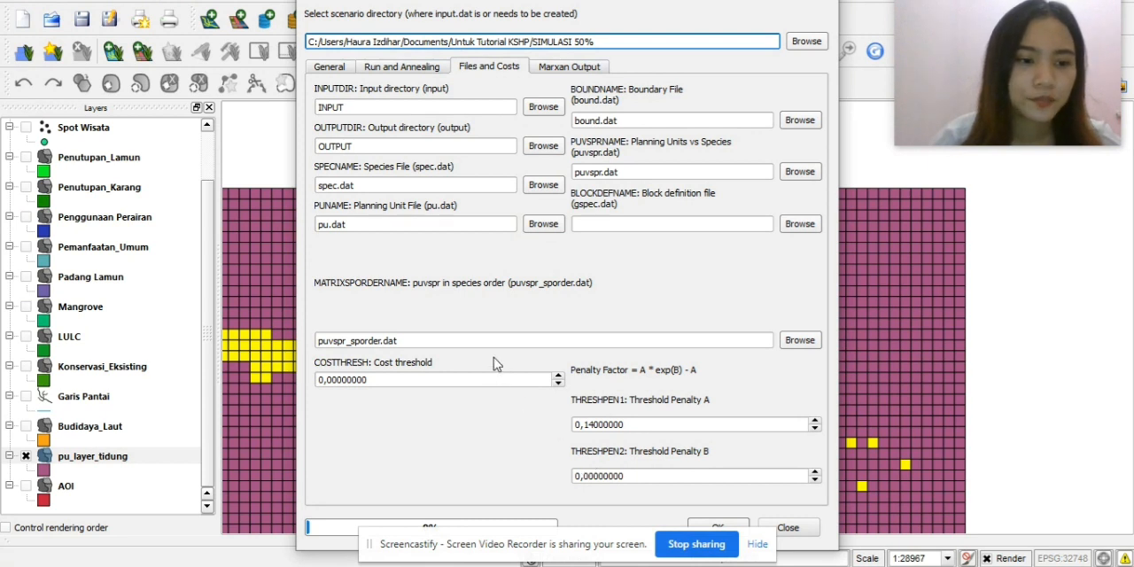
# Check the Marxan output settings, write the scenario's input.dat file and close the scenario configuration.
pyautogui.click(540, 71)
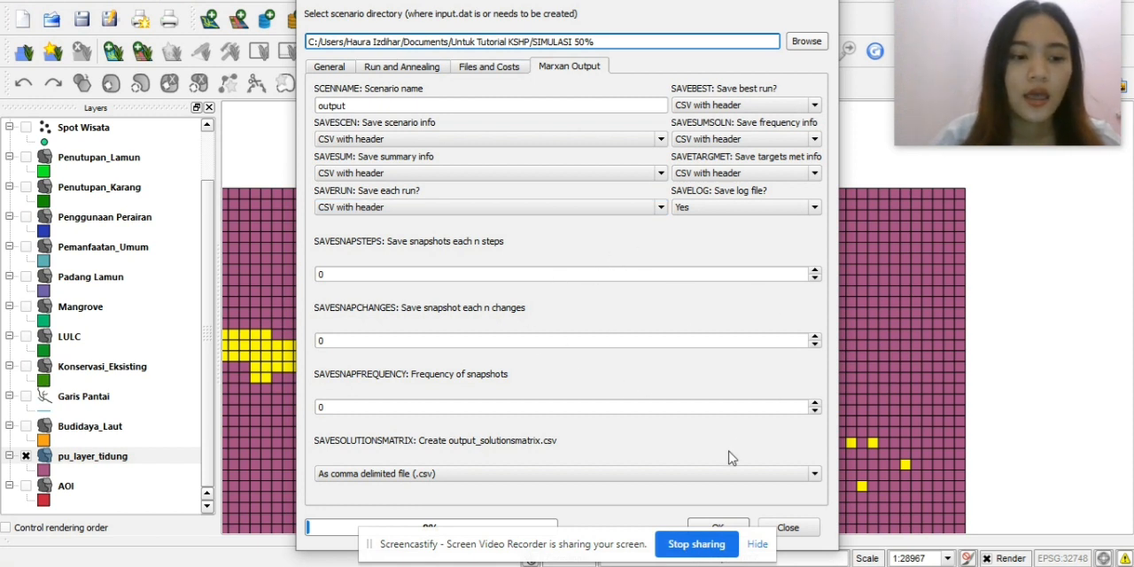
pyautogui.click(732, 527)
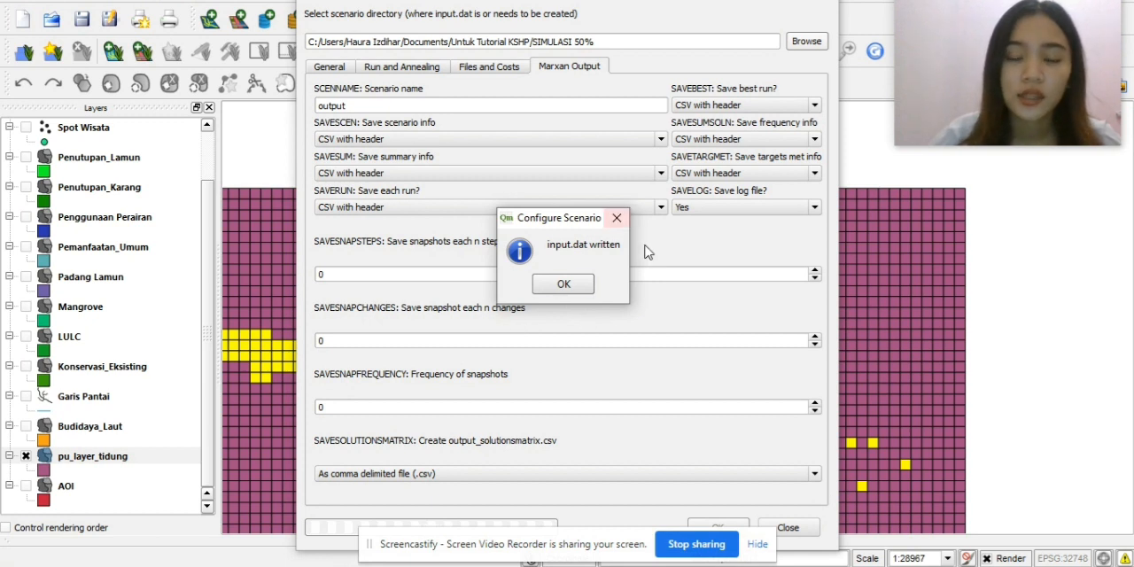
pyautogui.click(560, 283)
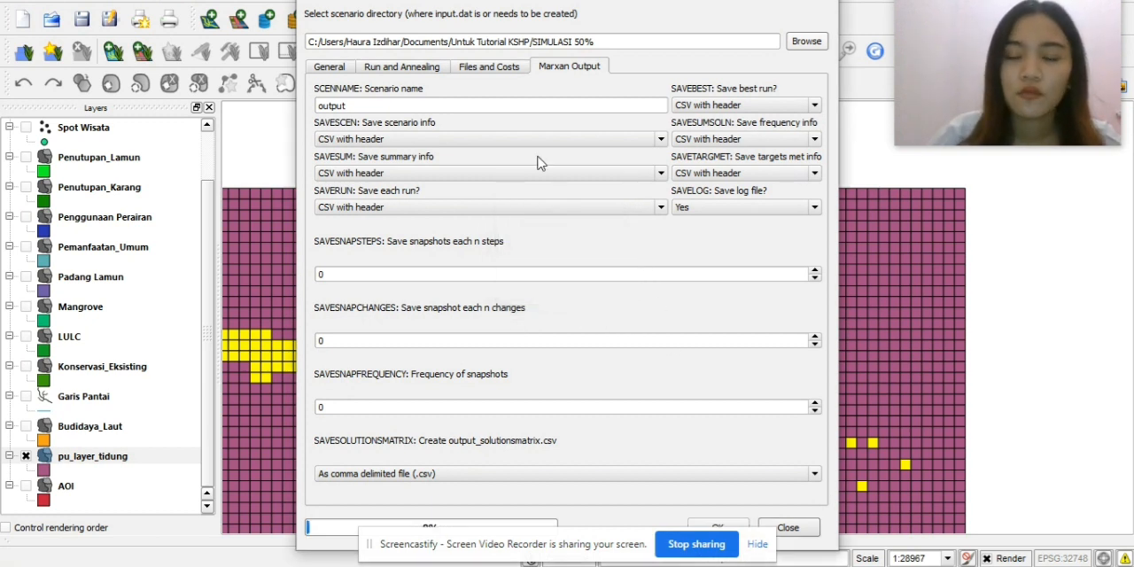
pyautogui.click(788, 528)
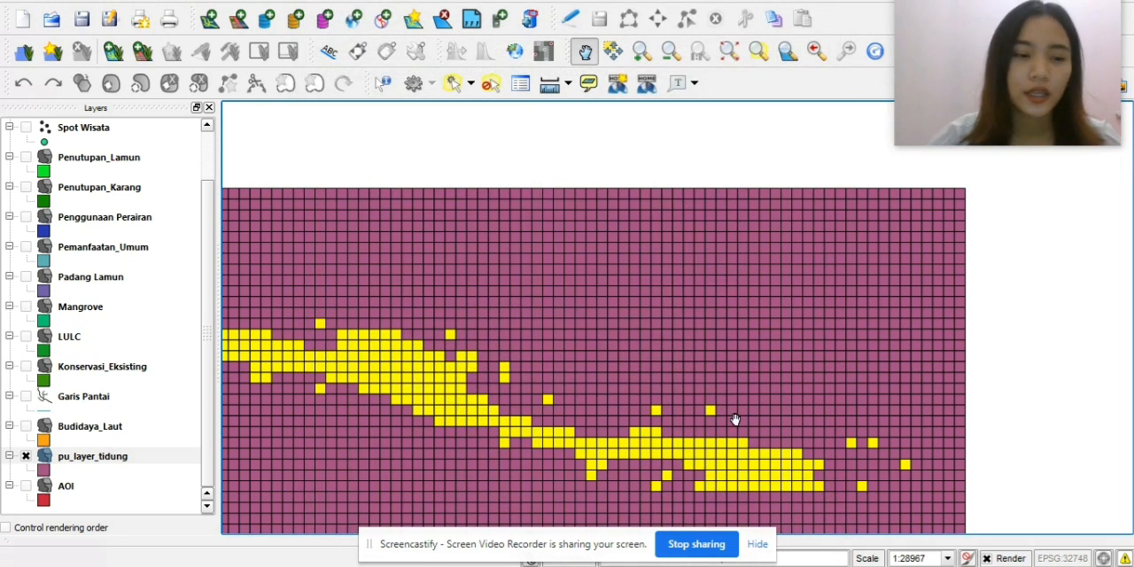